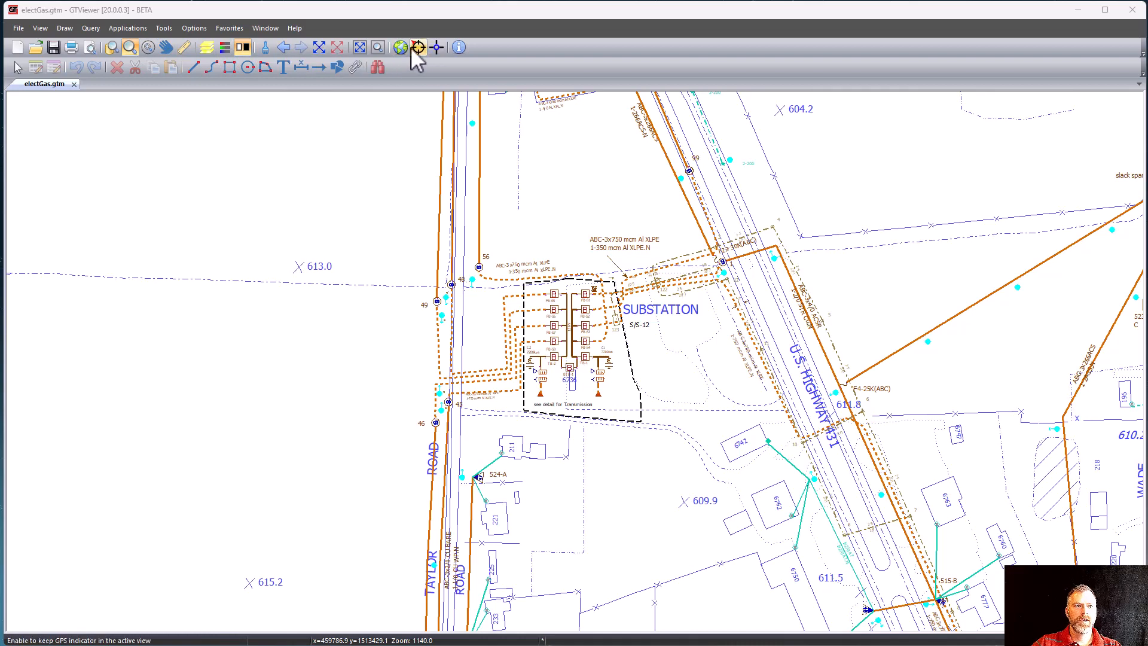
click(45, 29)
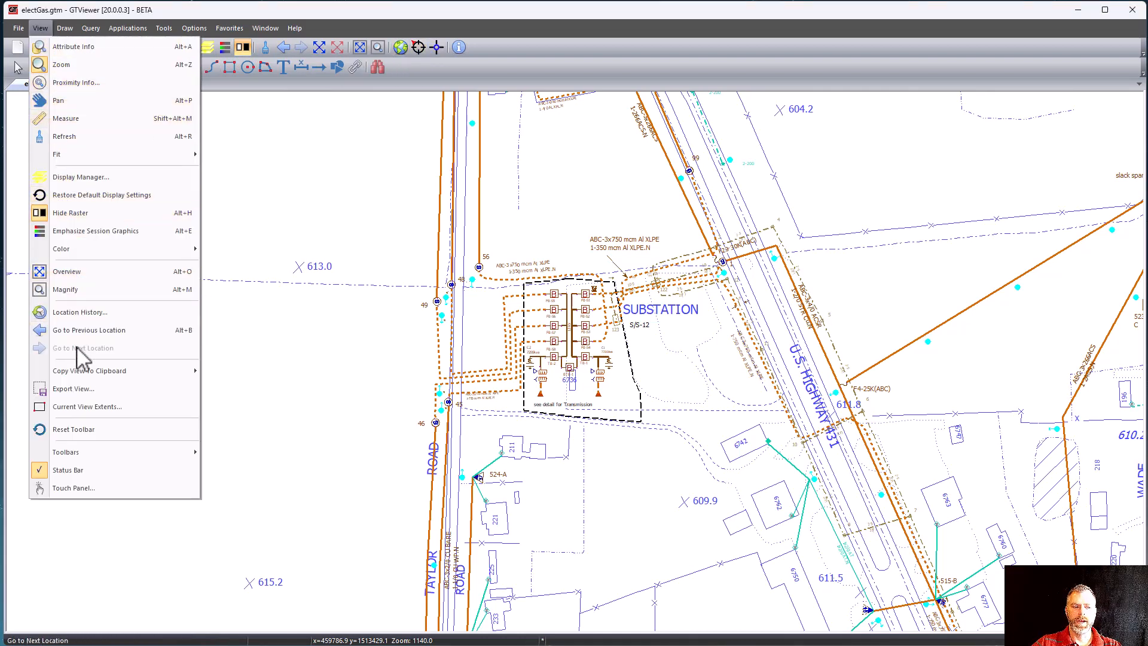
click(62, 31)
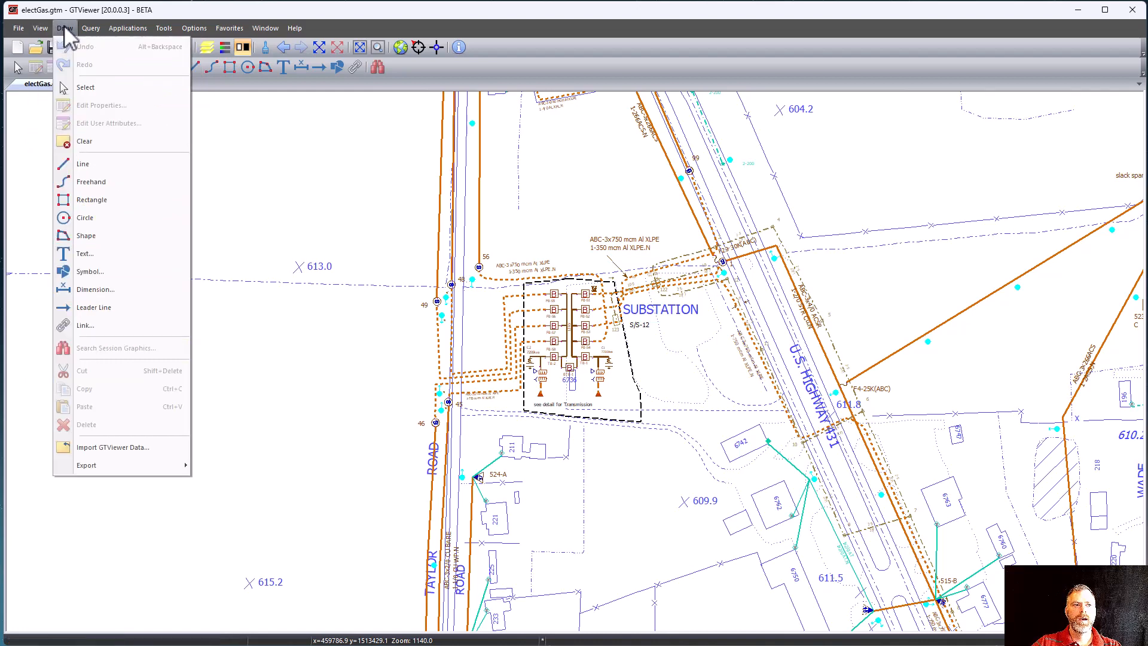
mouse_move(81, 32)
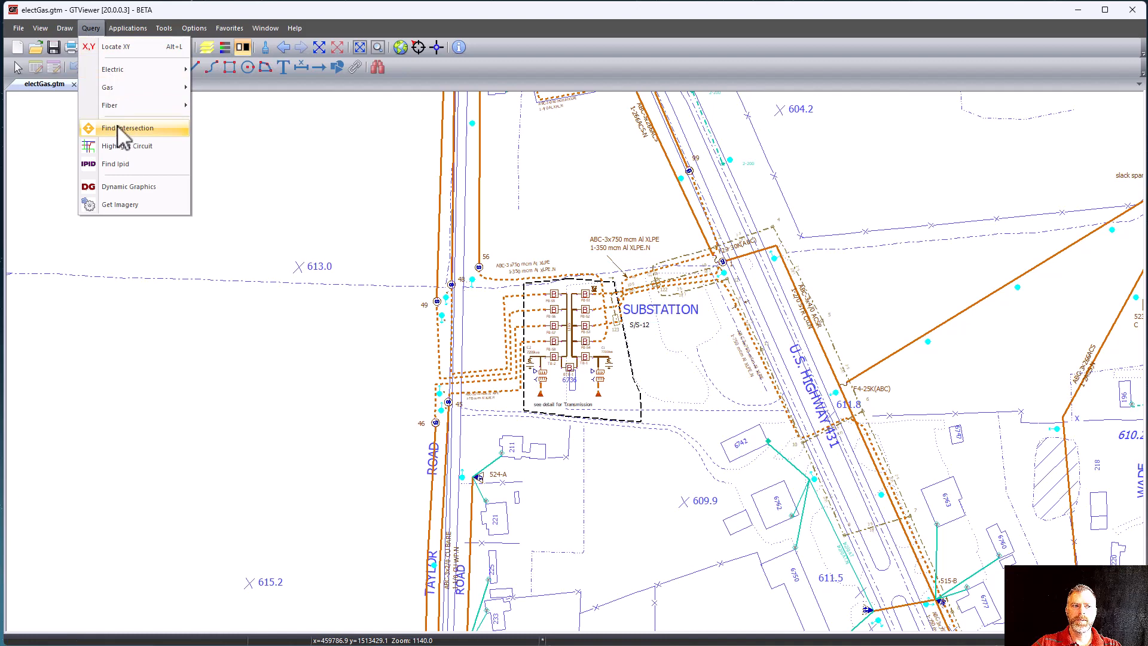
mouse_move(108, 89)
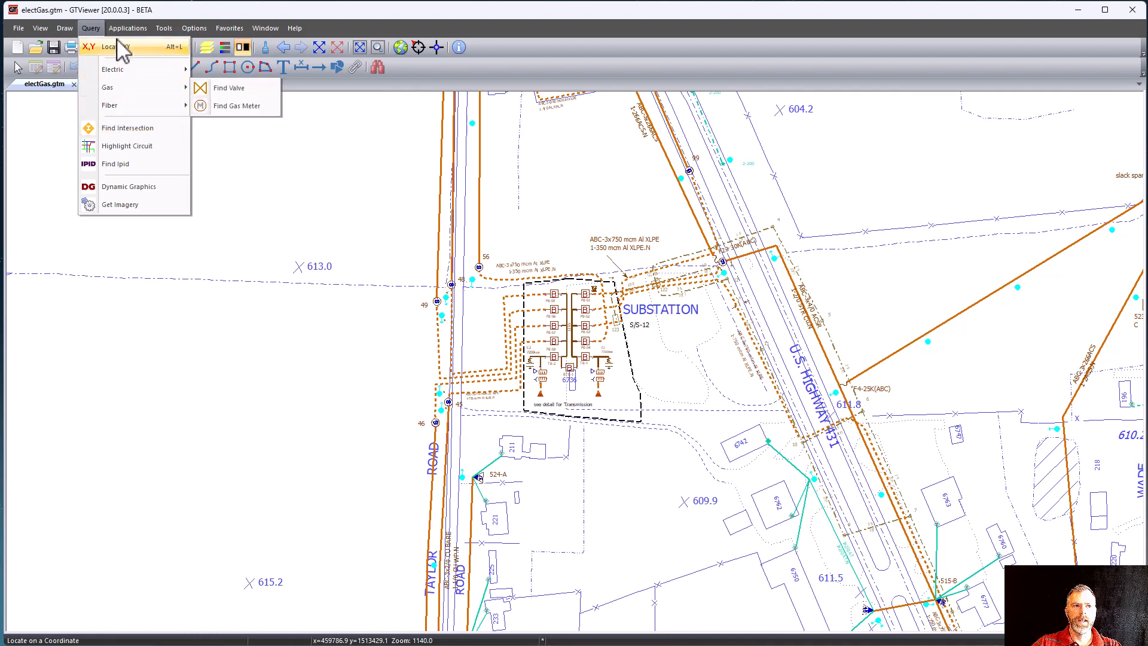
mouse_move(120, 33)
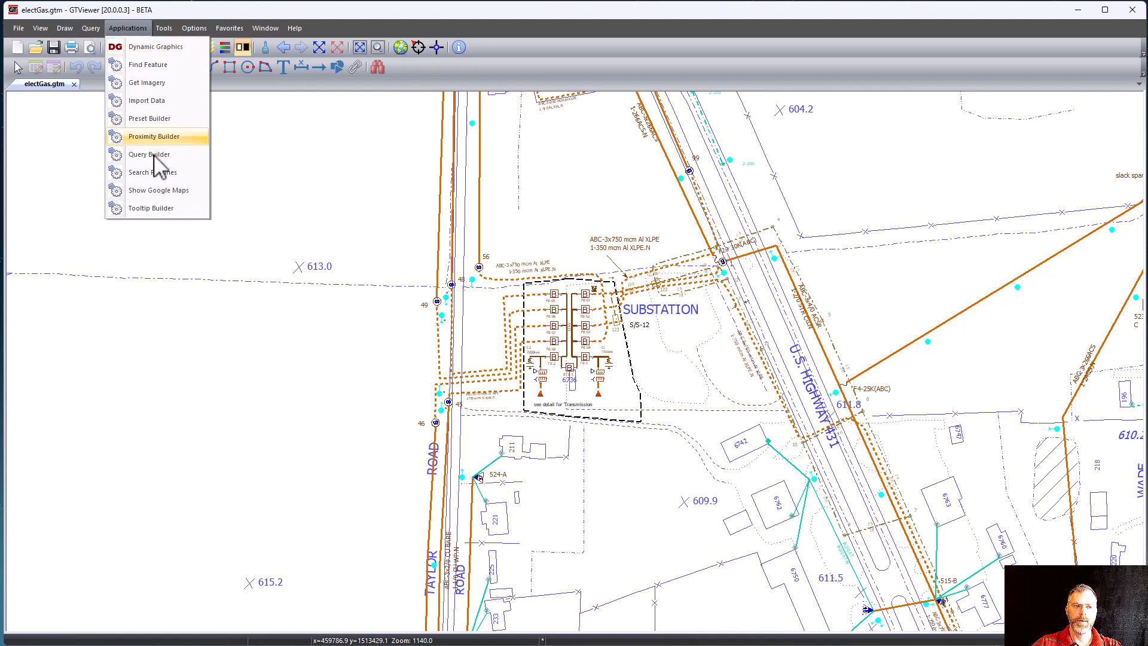
click(127, 31)
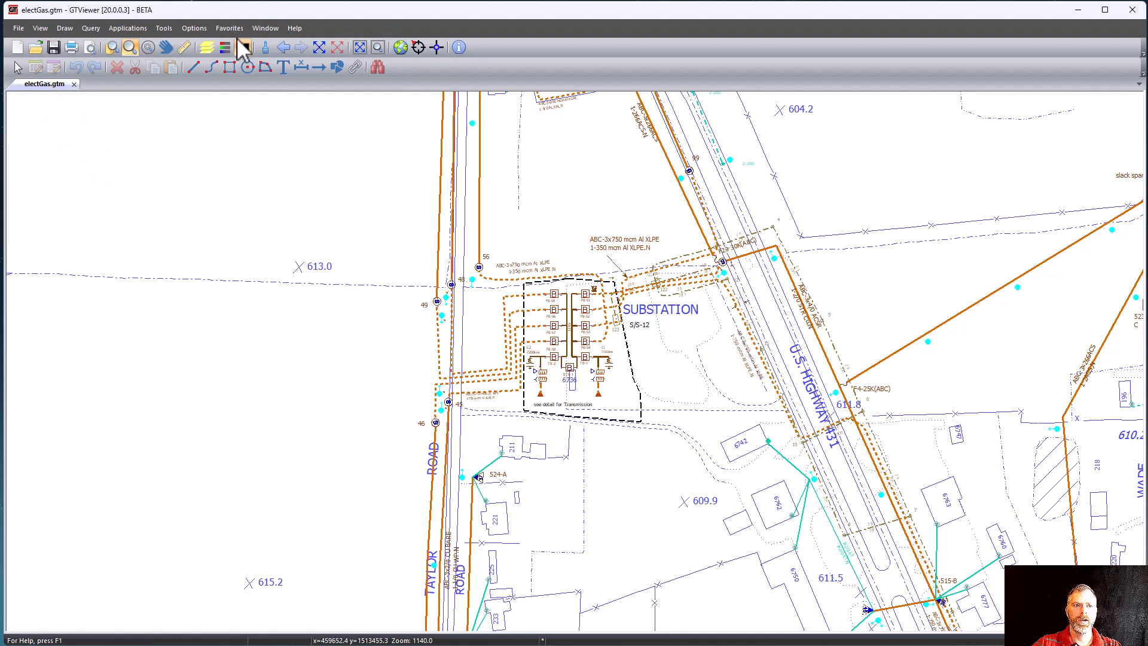
Step: Open a second view of the electGas.gtm map, show a wider area around the substation in it, and compare both views
click(265, 28)
click(281, 46)
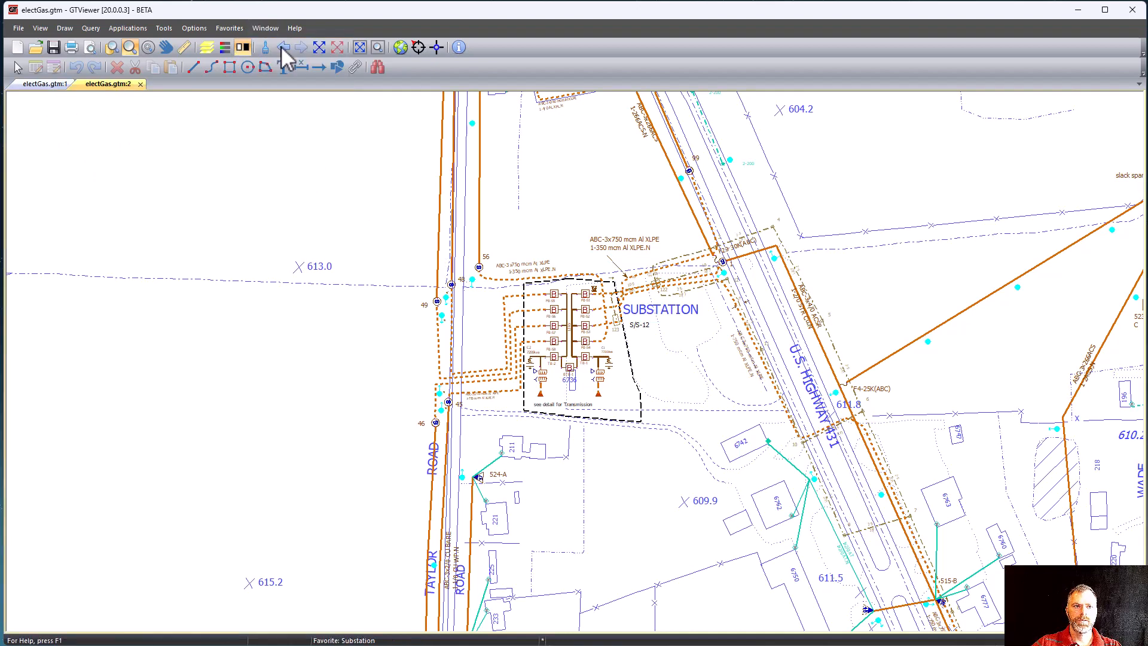
scroll(389, 353, down, 3)
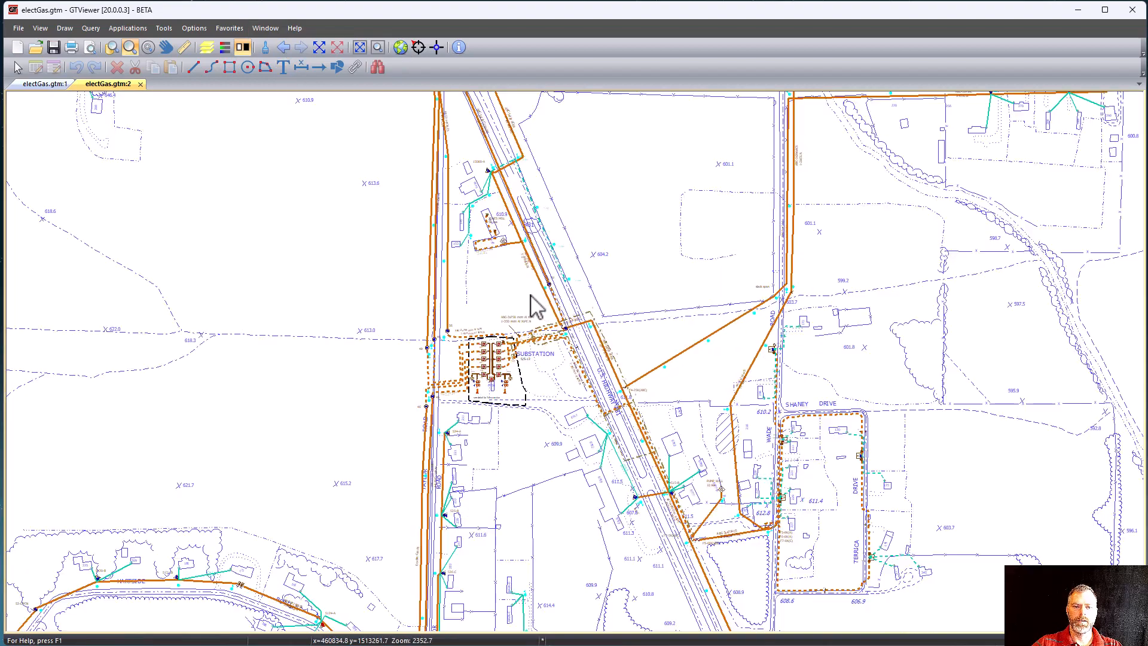
click(45, 84)
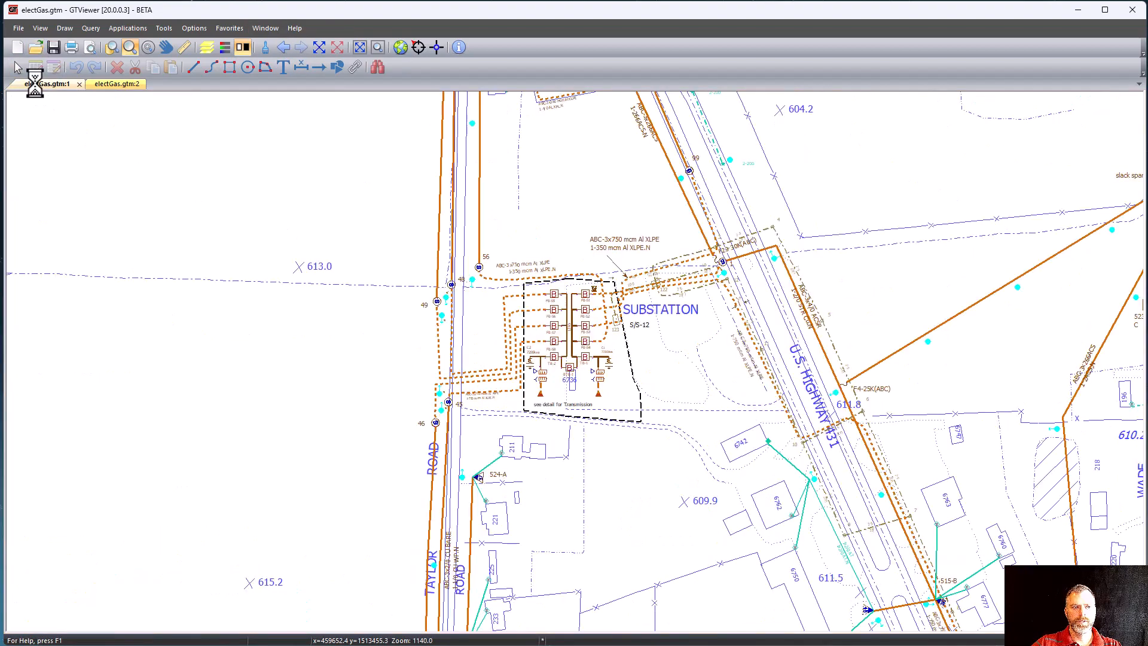
click(120, 85)
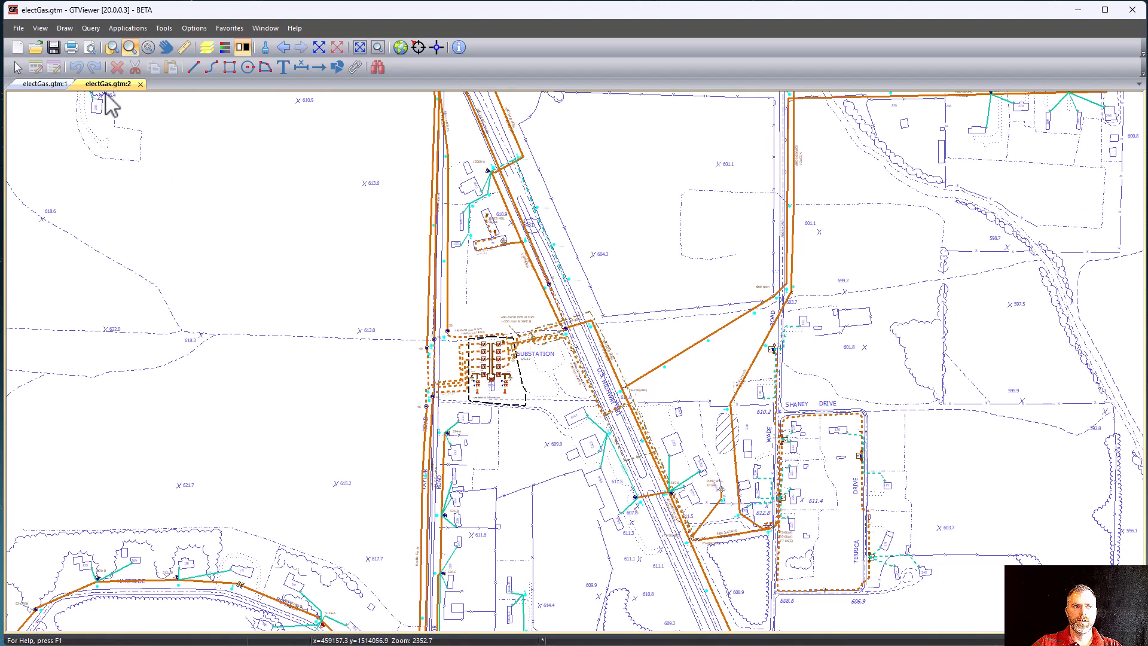
Step: Place the second electGas.gtm view side by side with the first one, show a wider area in it, and close it
drag(101, 88, 418, 268)
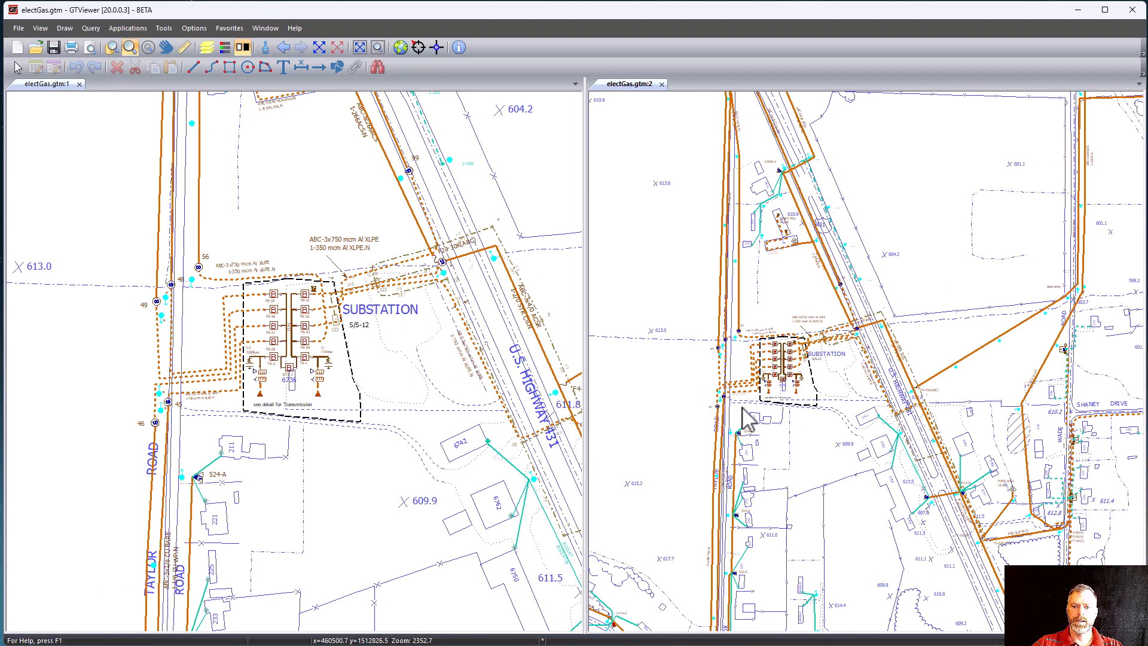
scroll(750, 420, down, 1)
scroll(795, 404, up, 1)
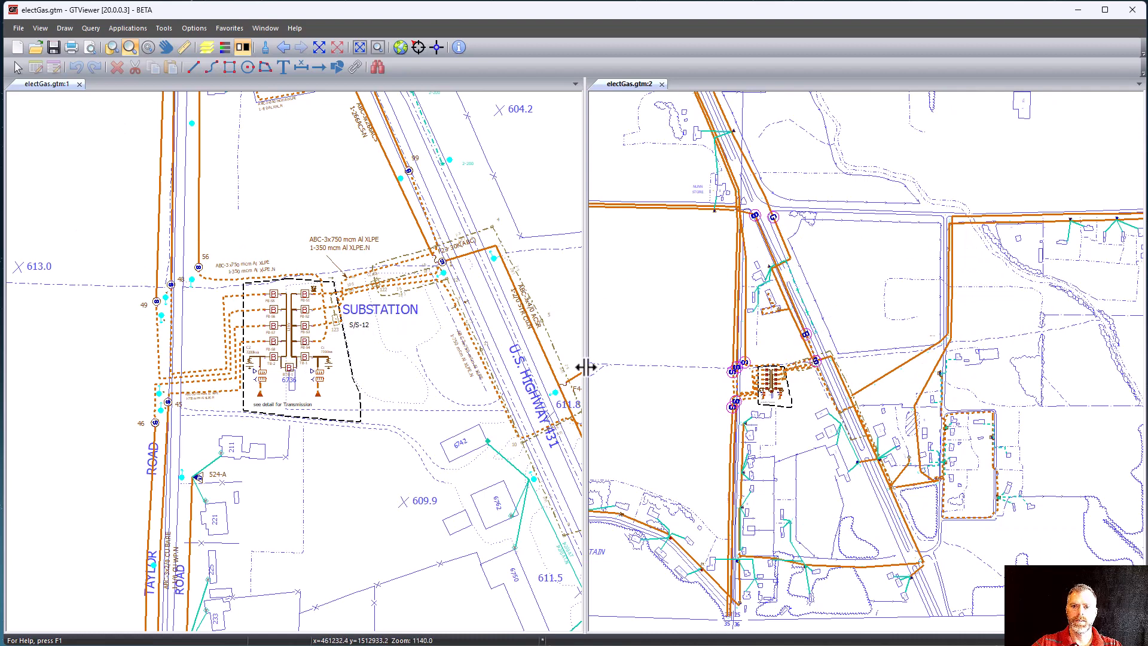
click(658, 84)
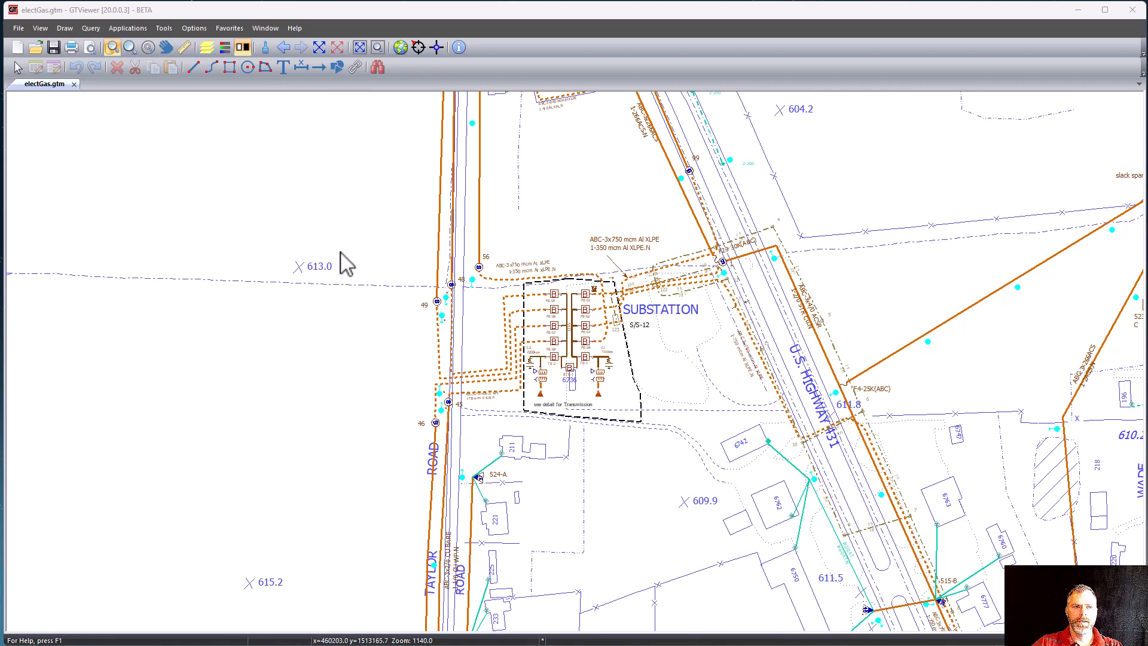
Step: Use Attribute Info to open the record of the CCT1B primary conductor near the switch beside U.S. Highway 431
click(110, 48)
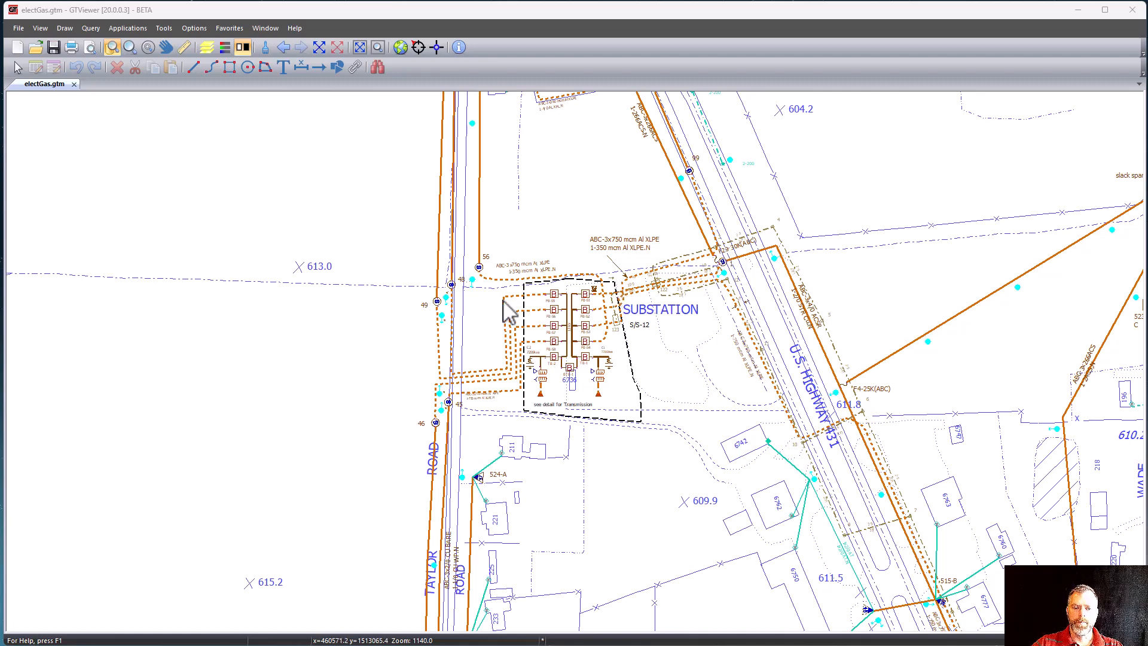
right_click(443, 316)
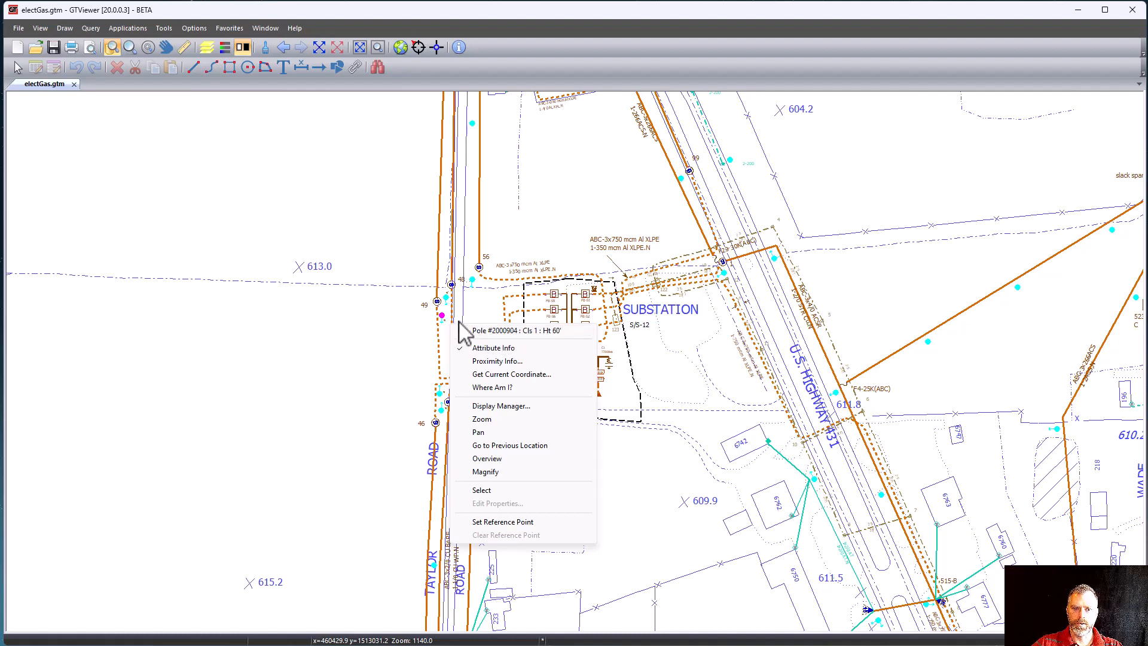
right_click(712, 254)
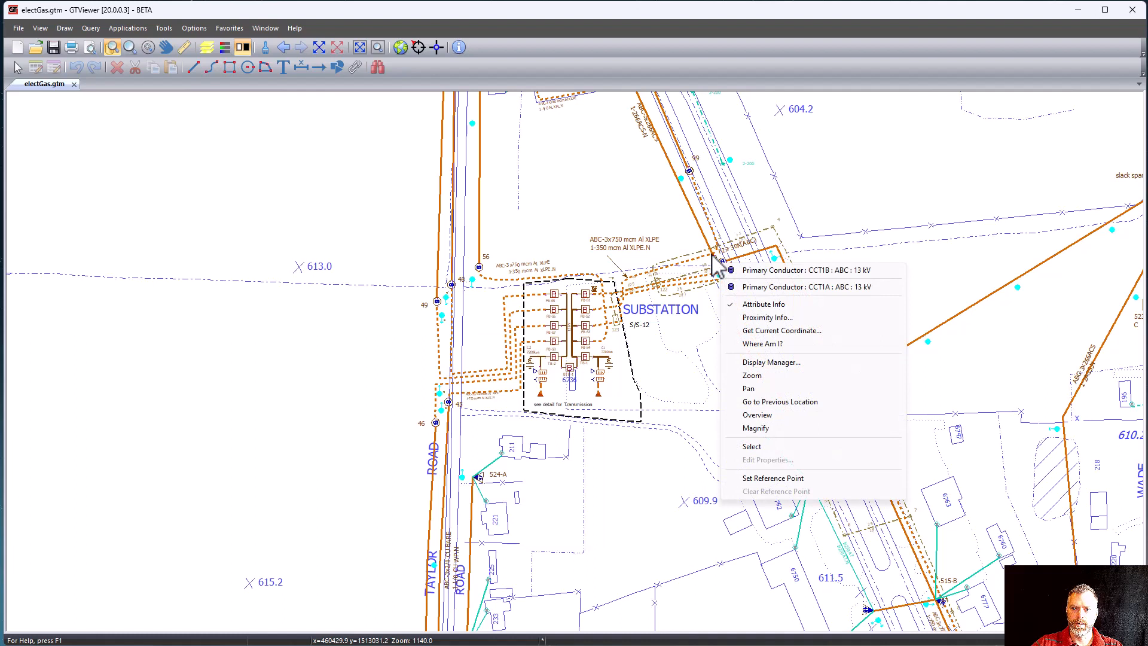
click(771, 272)
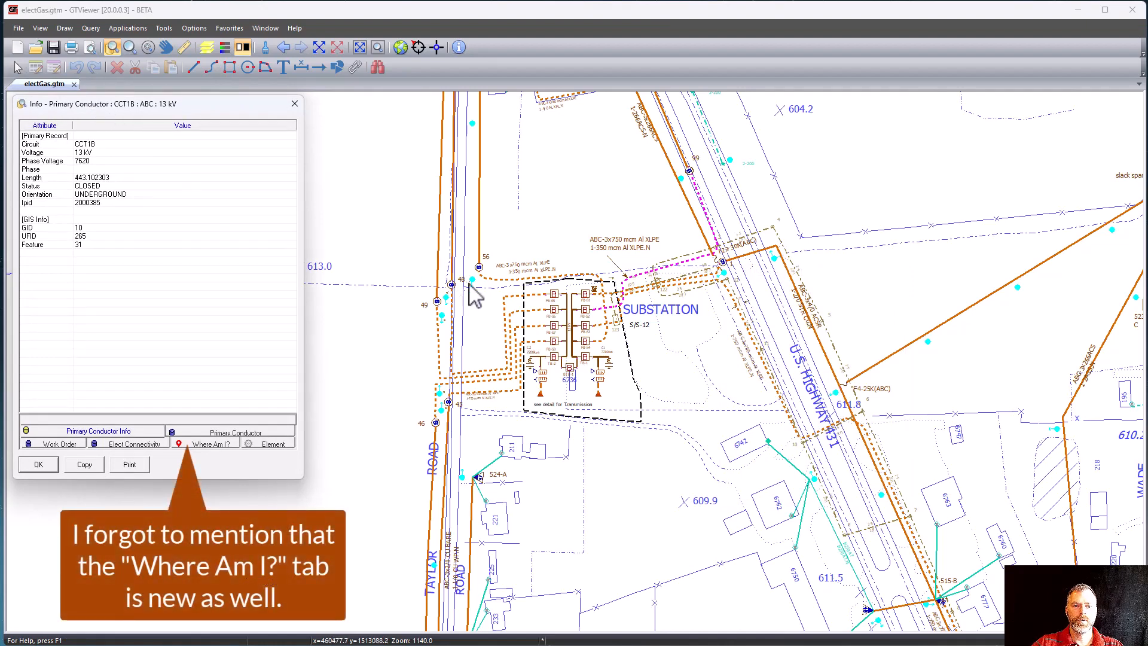
Step: Open a separate attribute window for the overhead CCT2B primary conductor along Taylor Road, move it aside, and close both info windows
right_click(443, 220)
click(479, 227)
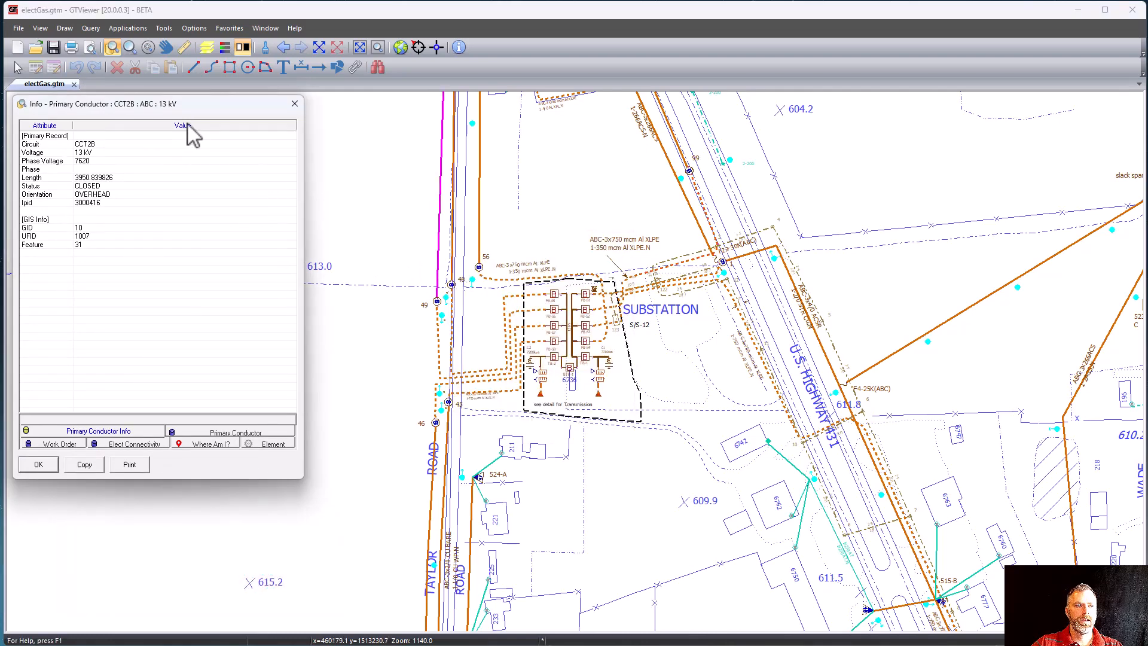
drag(205, 108, 278, 137)
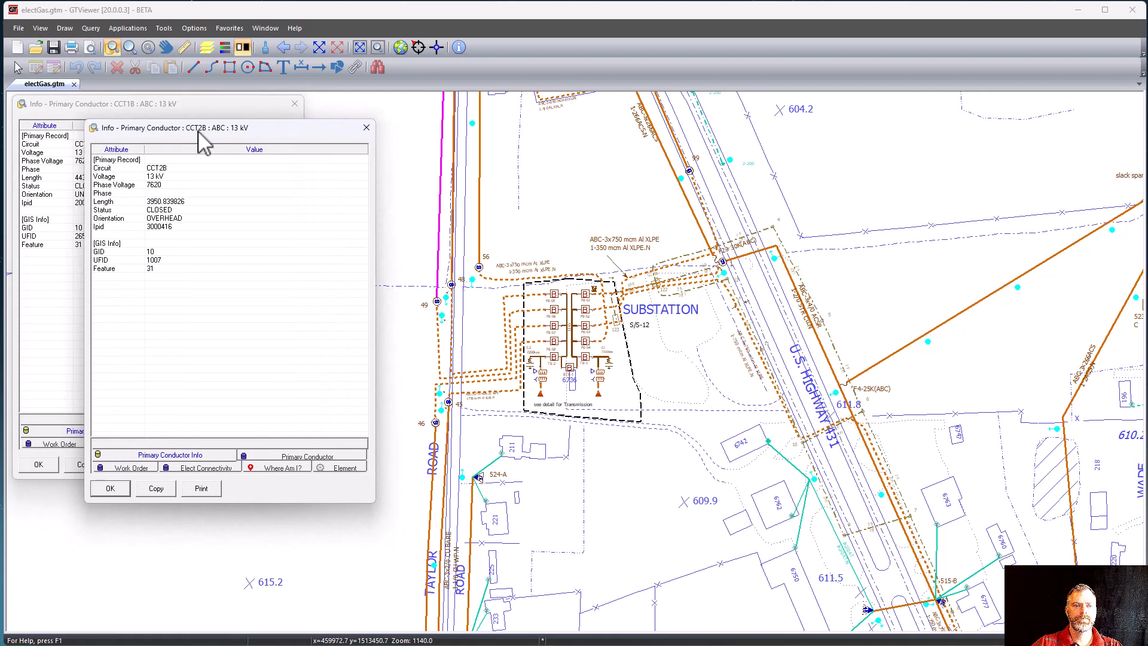
click(367, 127)
click(294, 103)
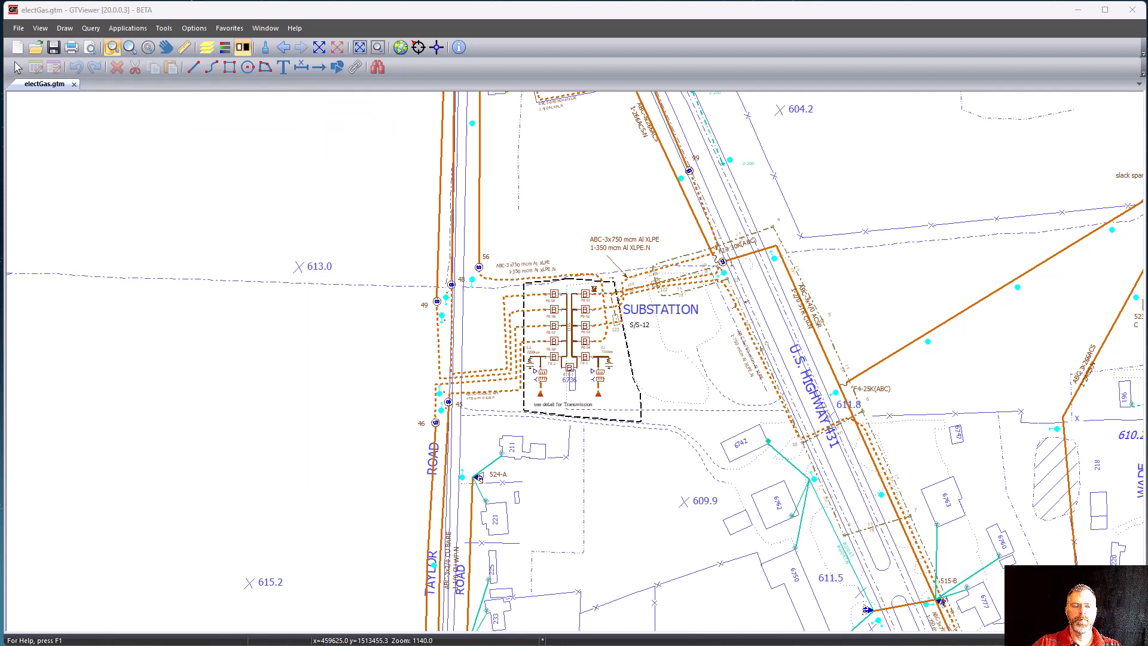
Step: Run a proximity search across all categories with a 50 FT radius around the switch northeast of the substation
click(148, 46)
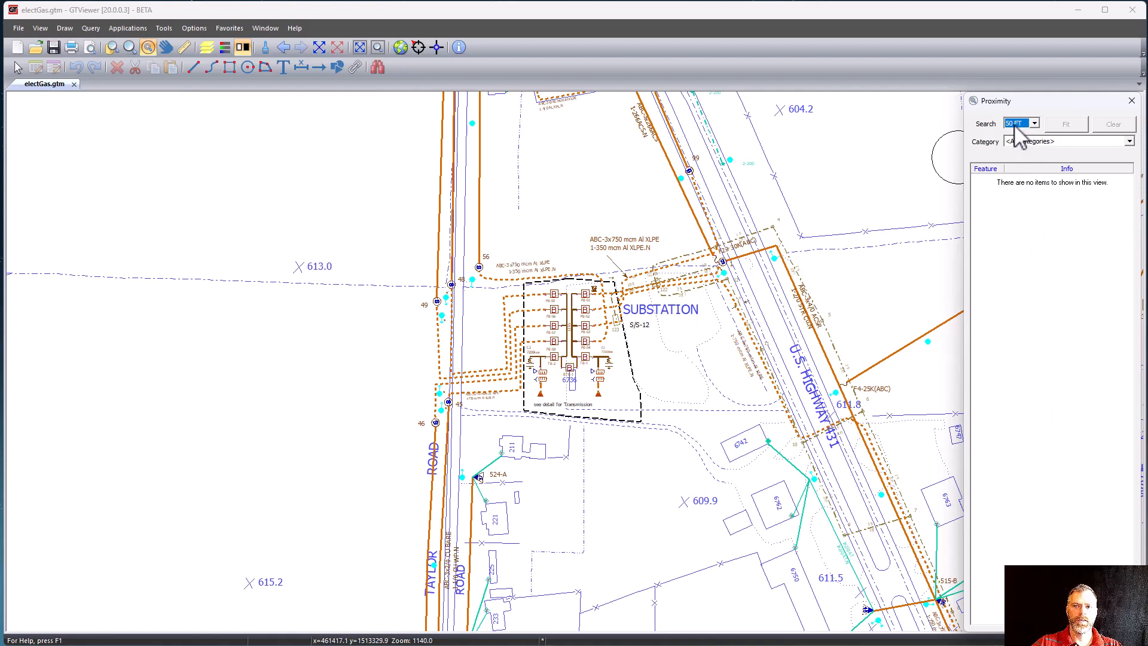
click(1035, 124)
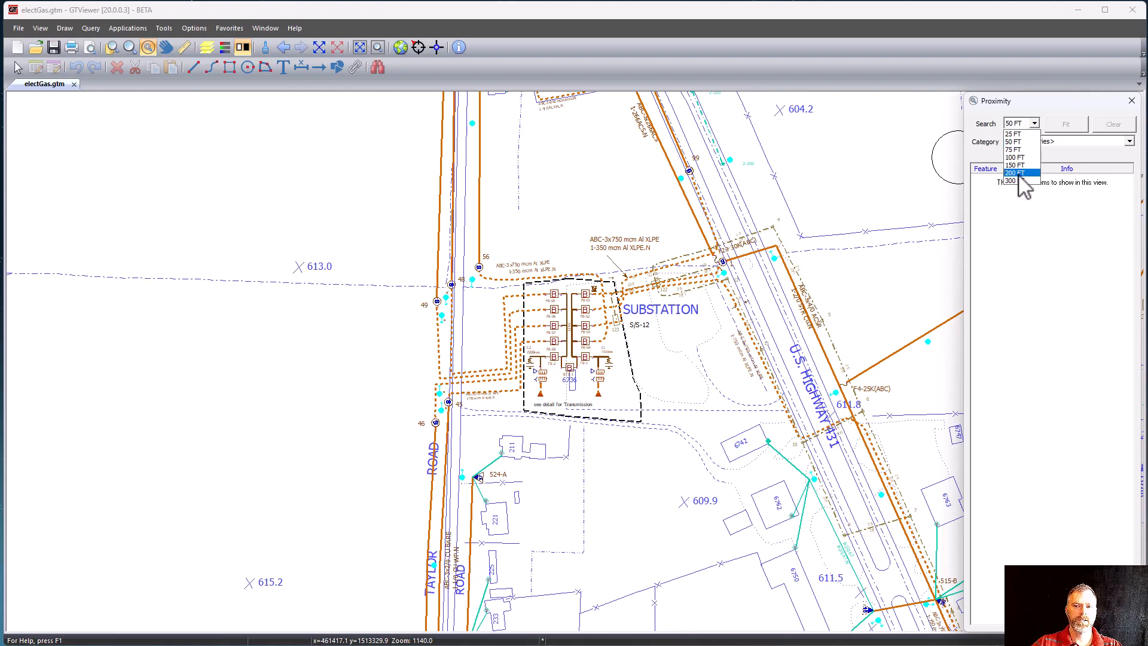
click(1013, 141)
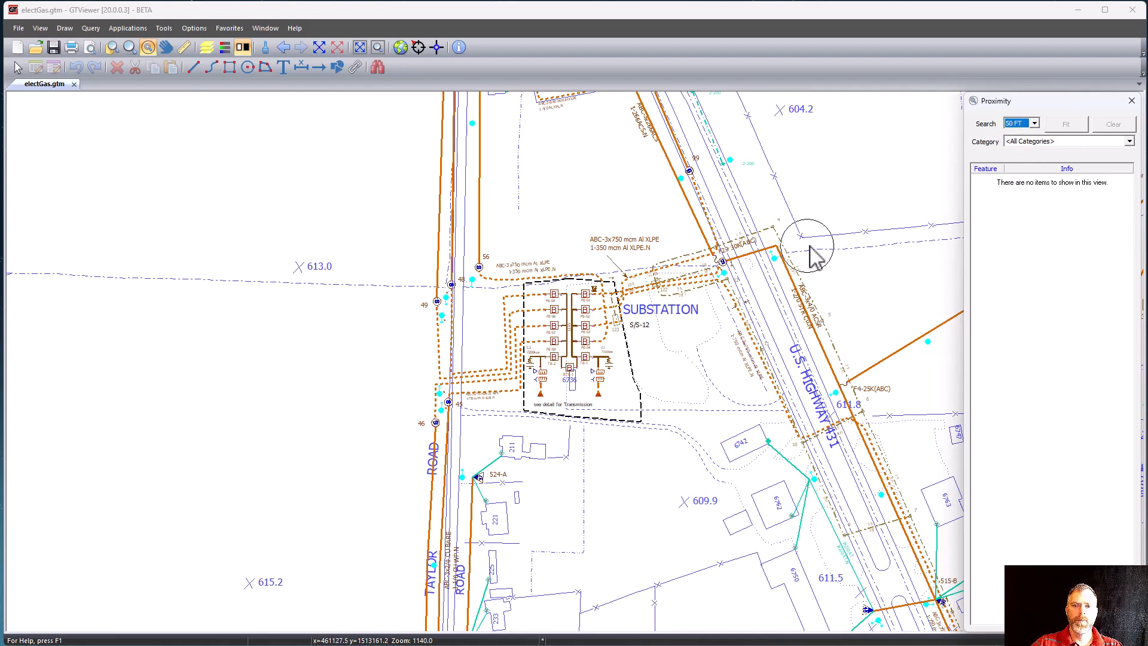
scroll(754, 260, up, 5)
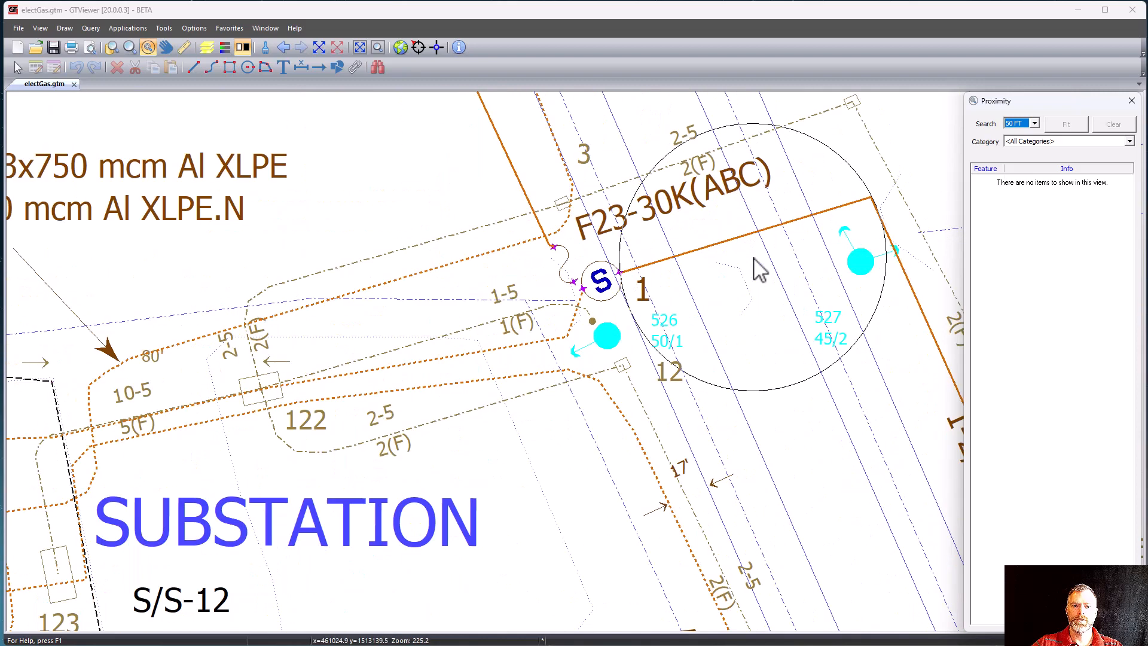
click(572, 287)
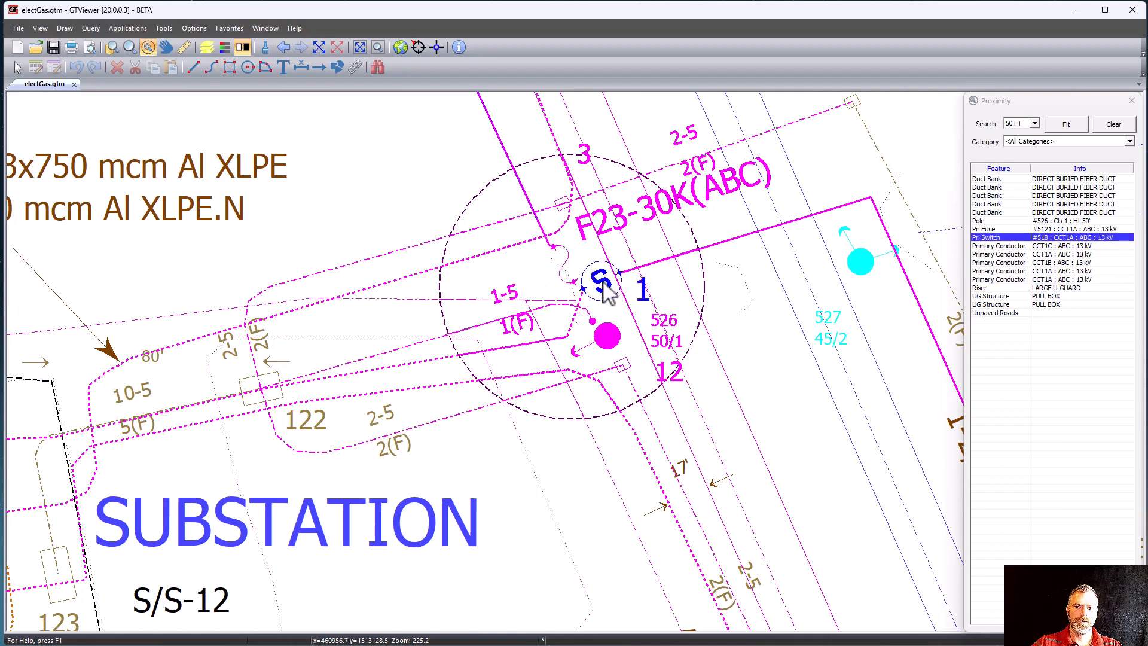
Step: View the attribute info of the overhead CCT1A primary conductor on the map and the CCT1C conductor from the proximity results
click(658, 276)
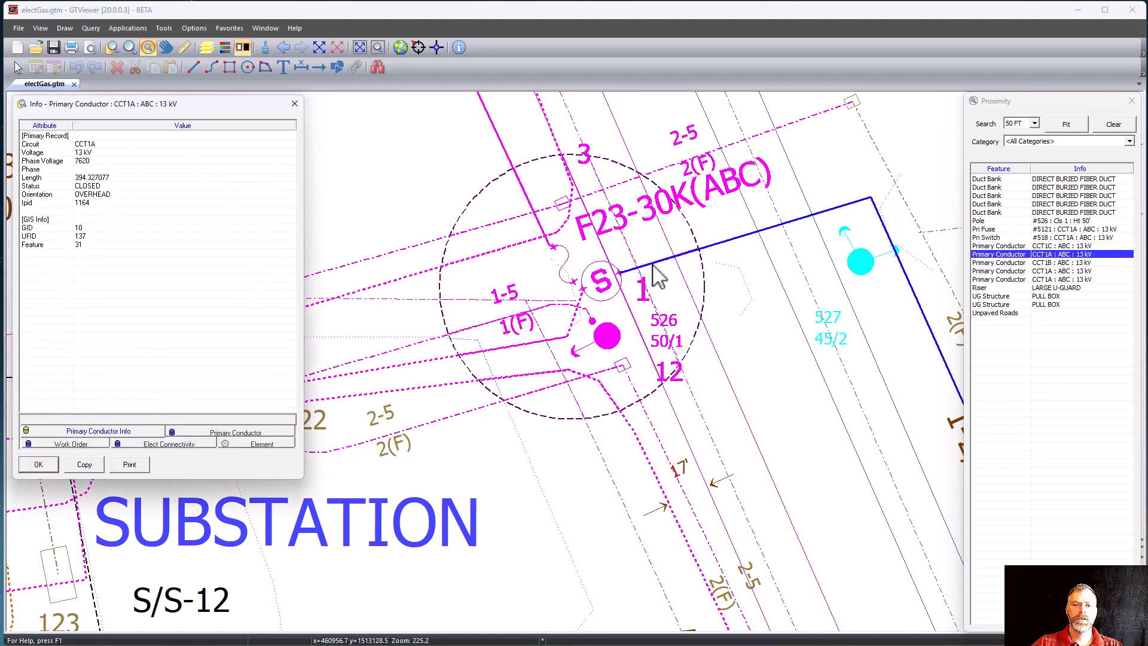
click(294, 103)
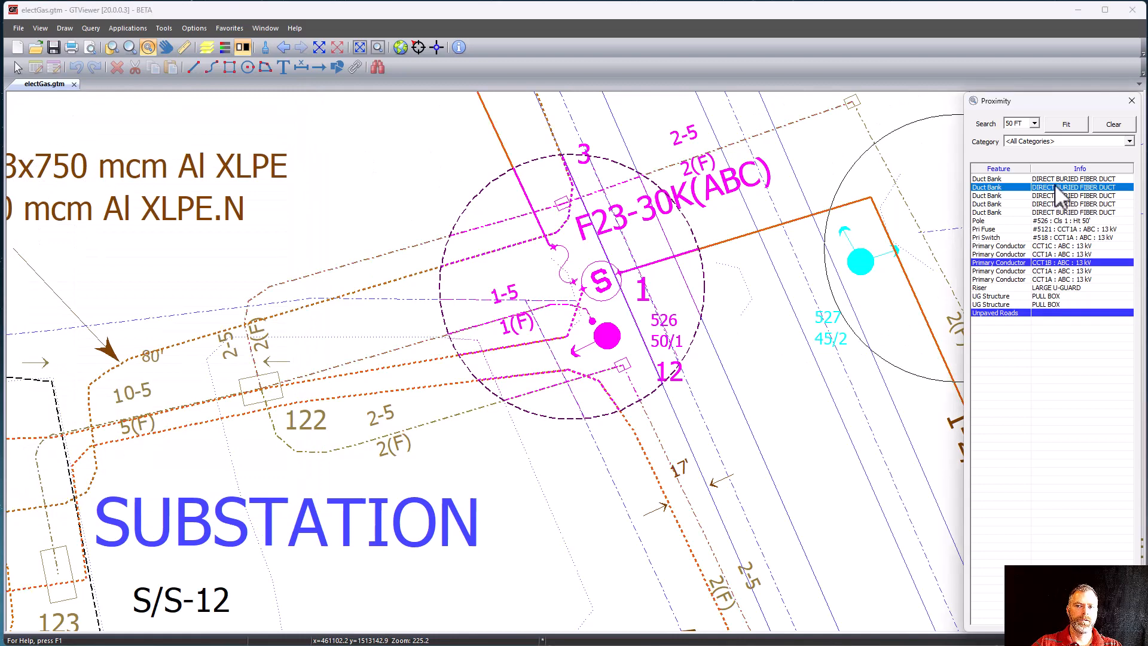
double_click(1053, 244)
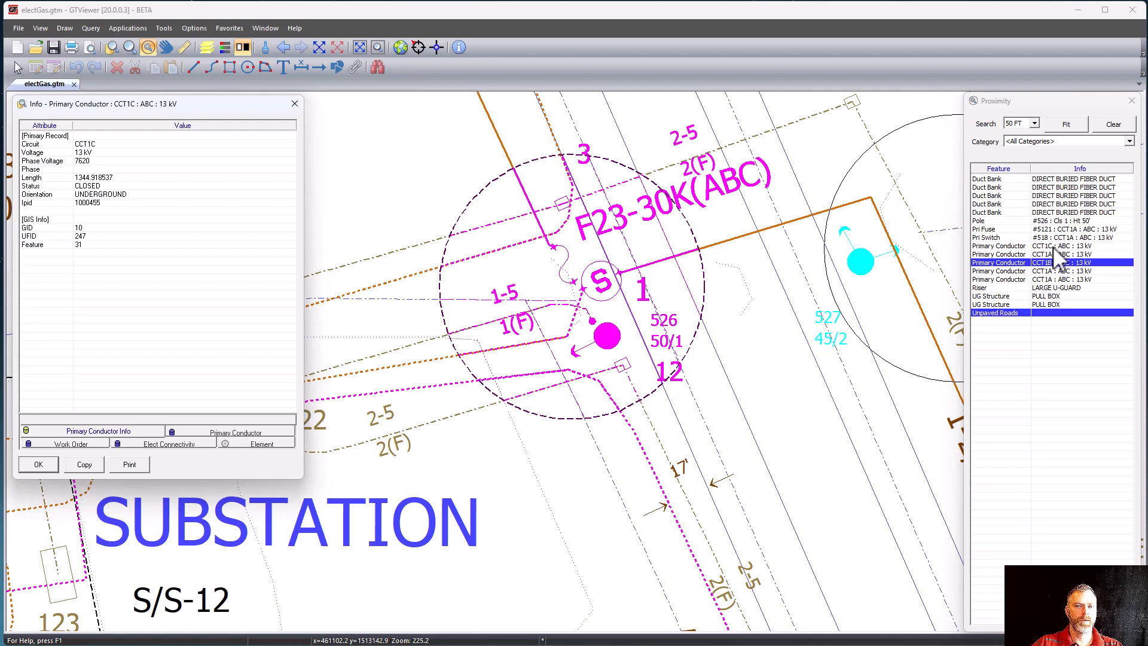
click(1039, 245)
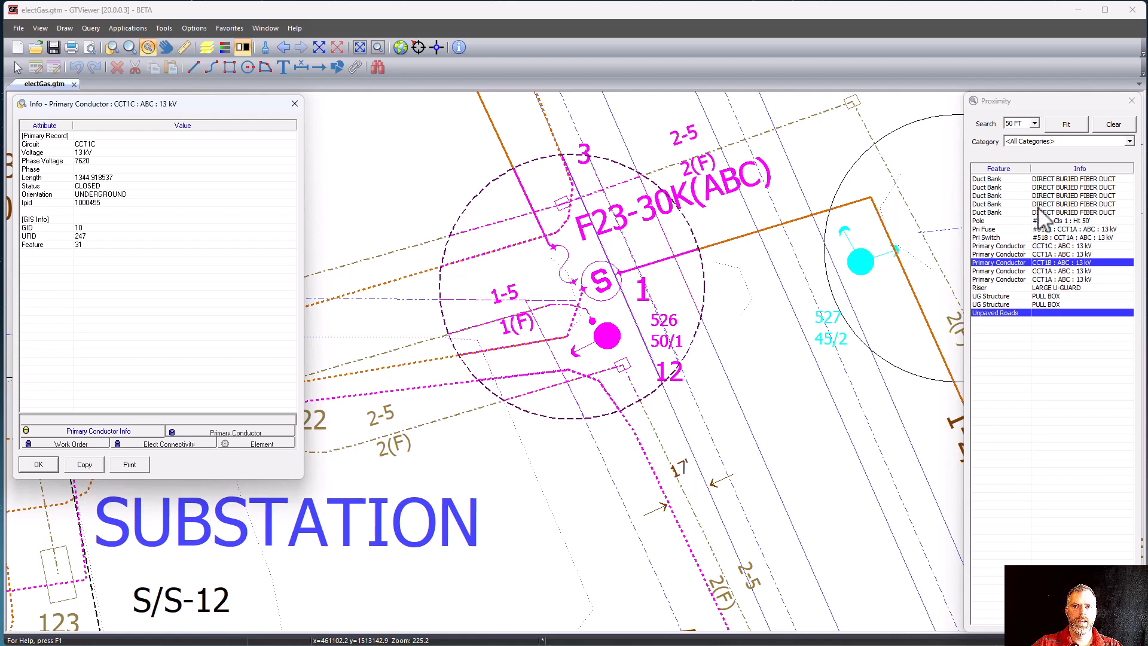
click(37, 464)
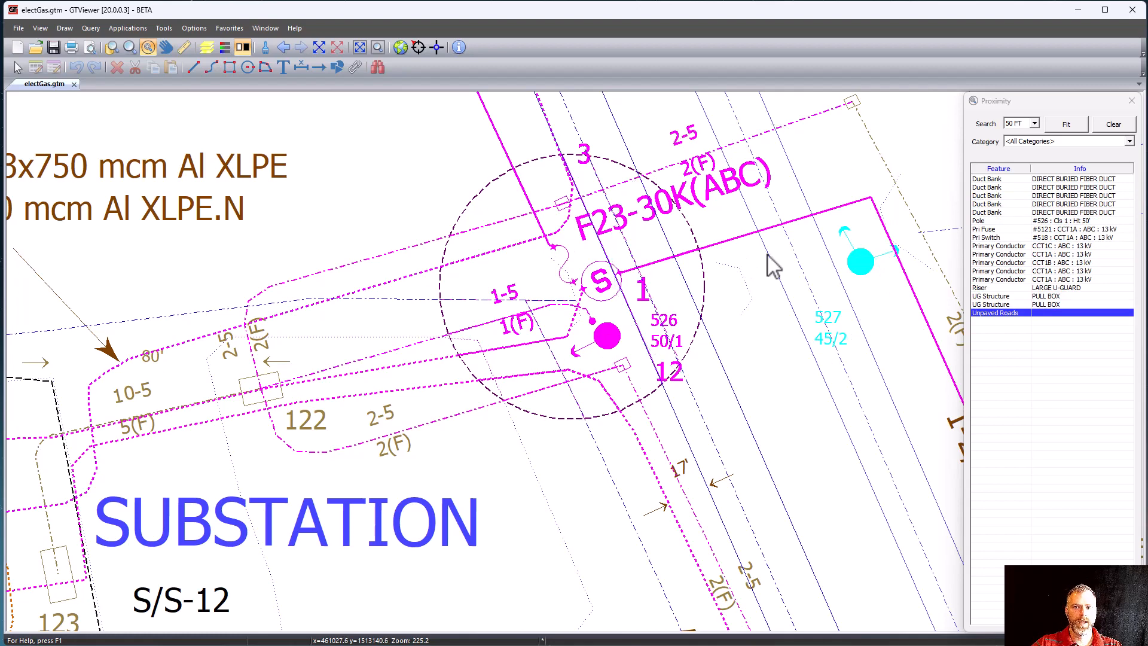
Step: Highlight single proximity results on the map: a CCT1A primary conductor, primary switch #518 and a direct buried fiber duct bank
click(1055, 254)
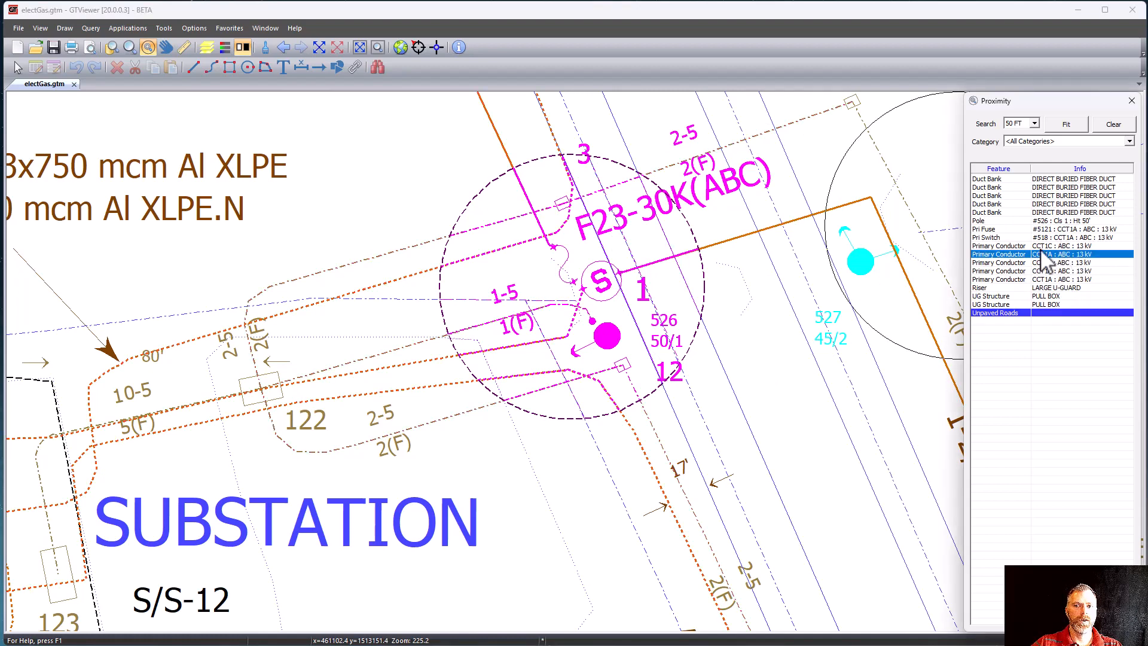
click(1040, 237)
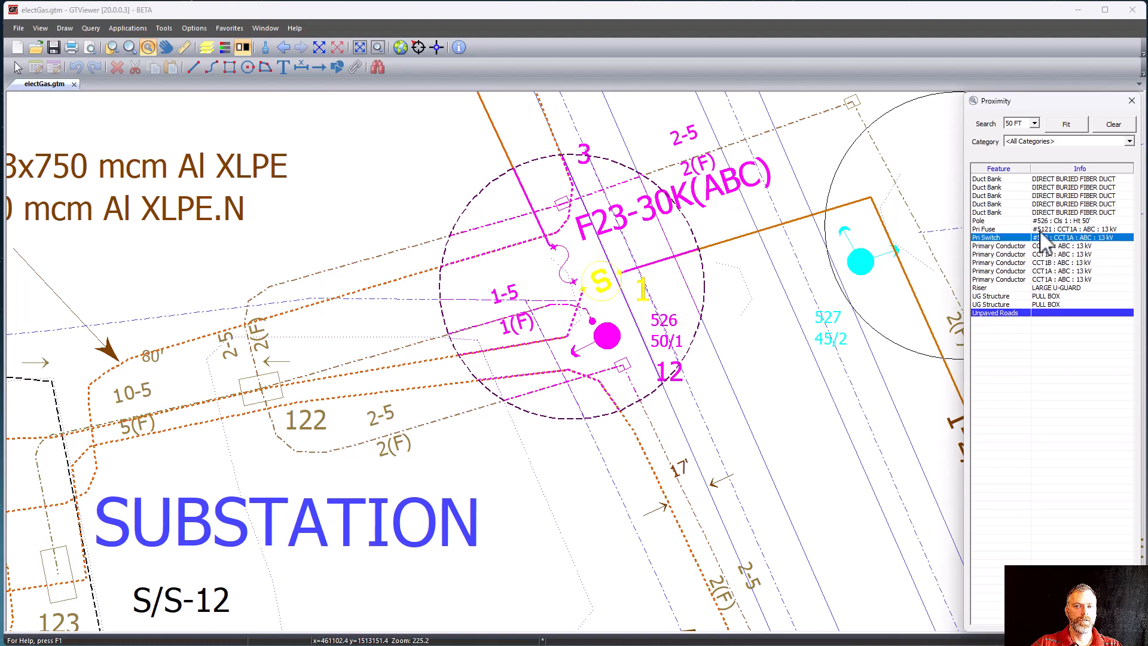
click(1047, 205)
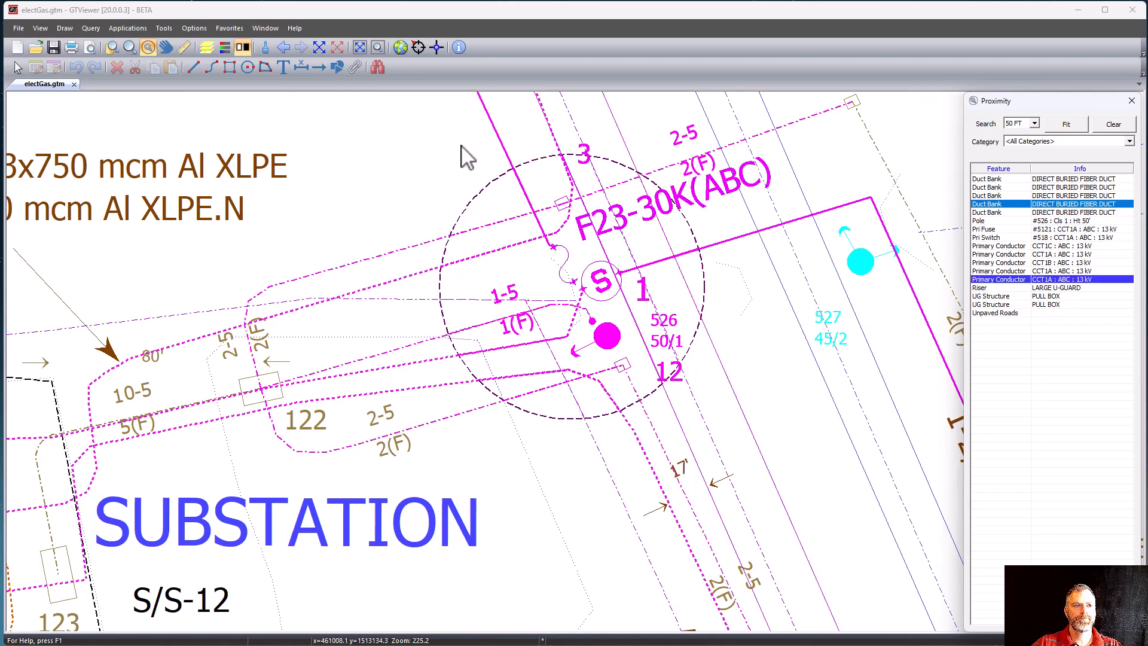
click(226, 196)
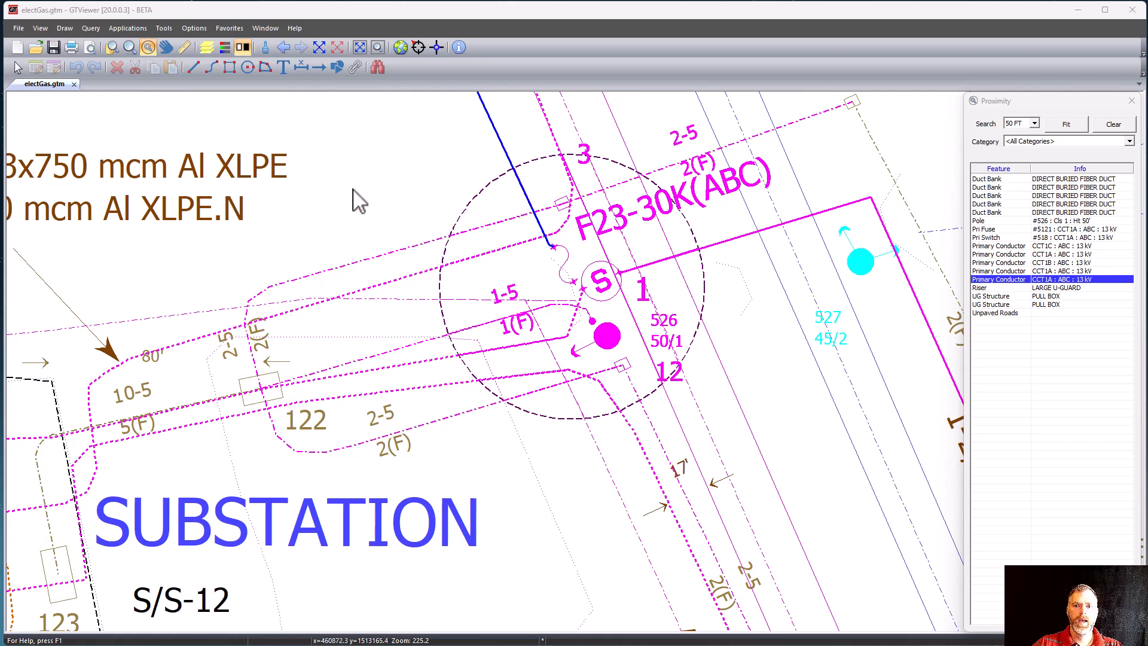
key(Escape)
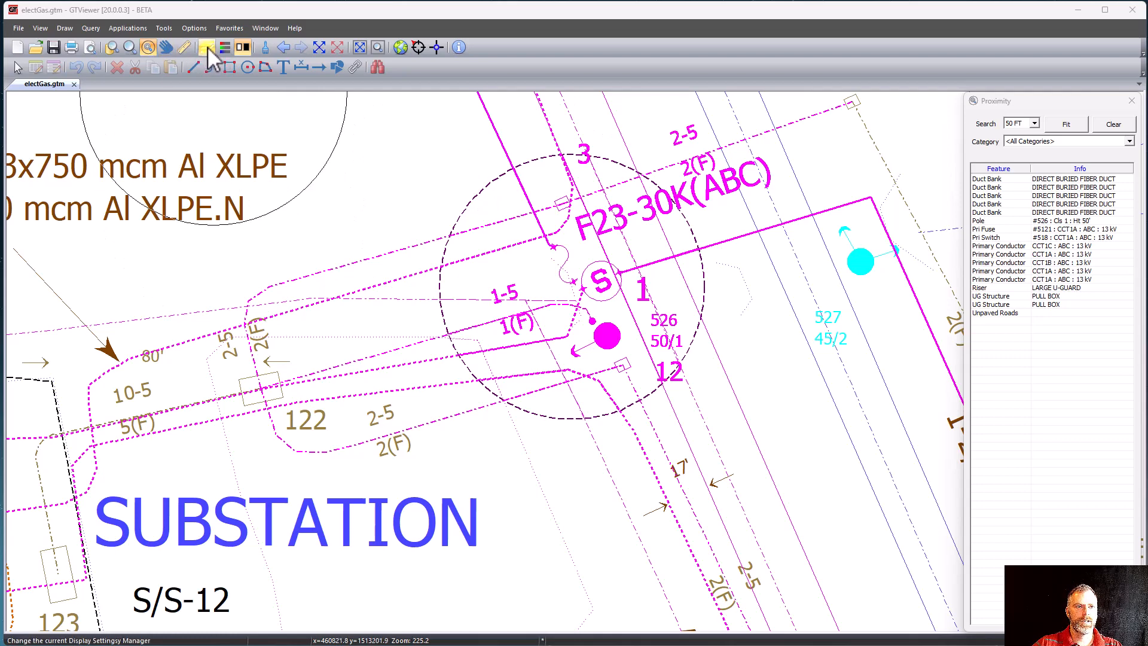
Step: Open the Display Manager and close the Proximity search window
click(207, 48)
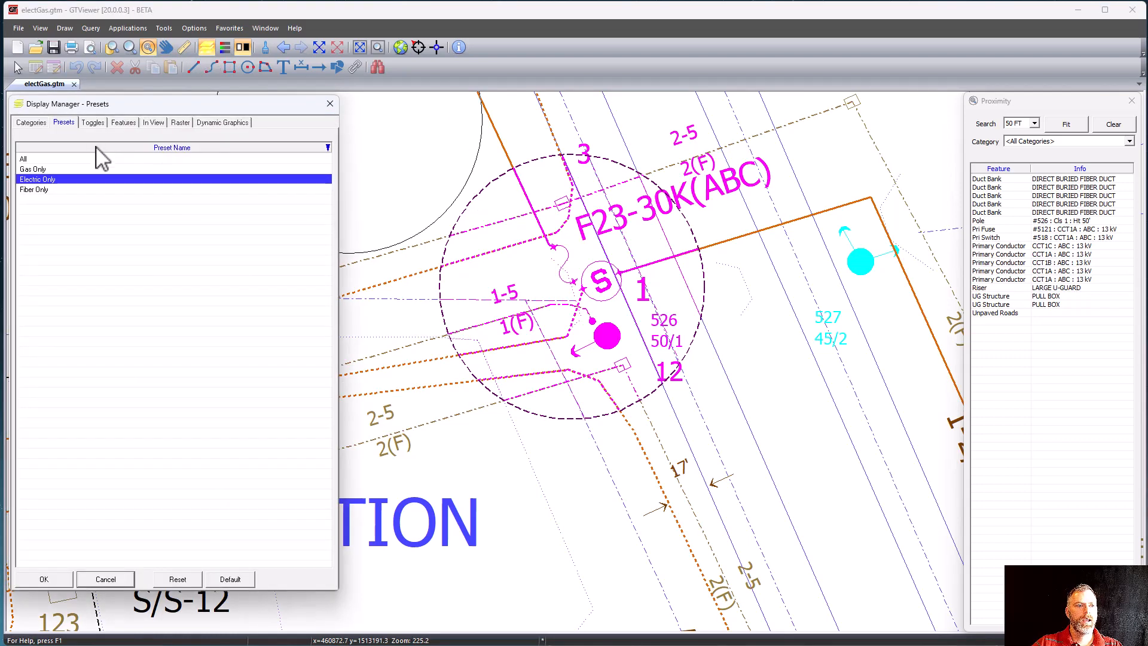
click(1136, 101)
click(1135, 102)
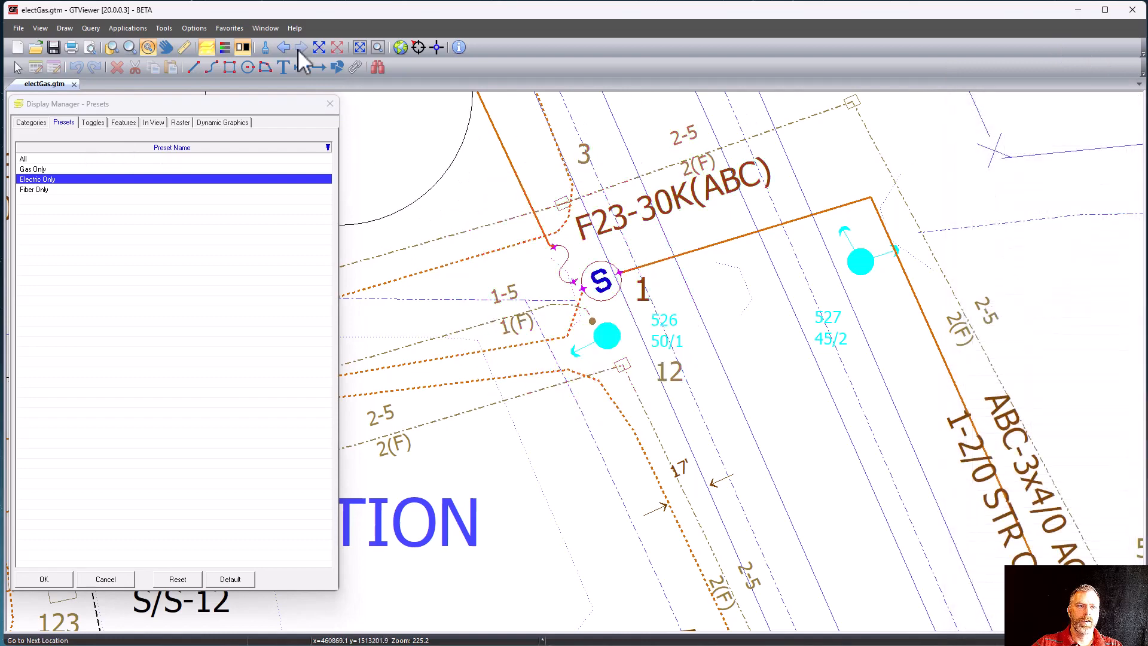
click(110, 48)
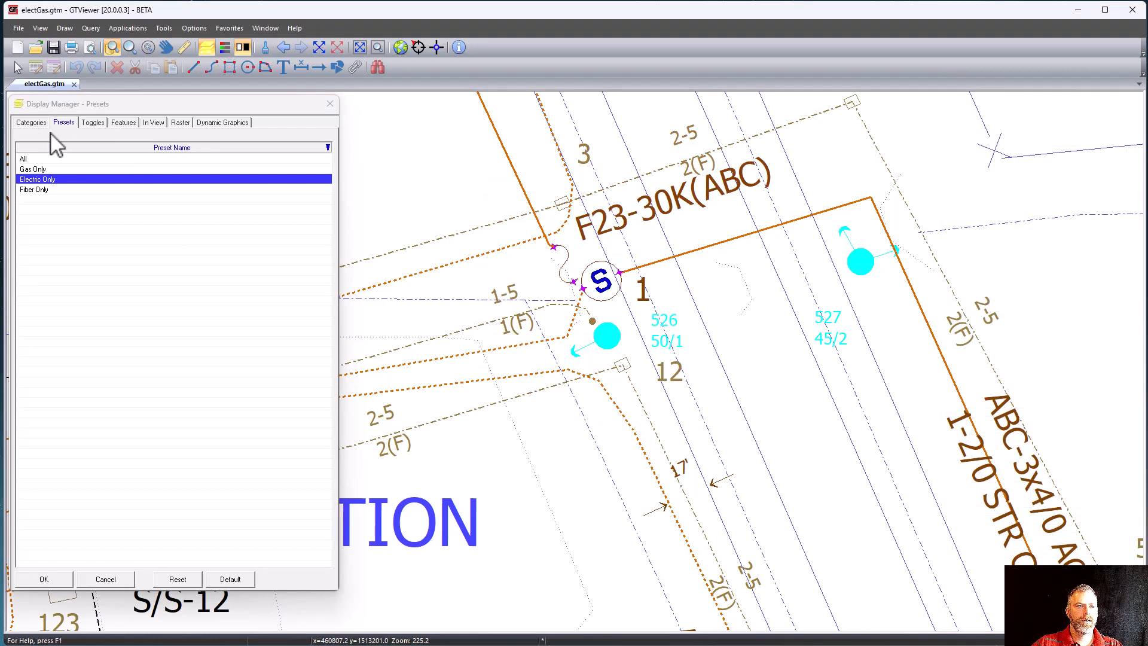
Step: In the Display Manager's categories, turn on Gas, Fiber and Topography and turn off Landbase and Primary
click(31, 123)
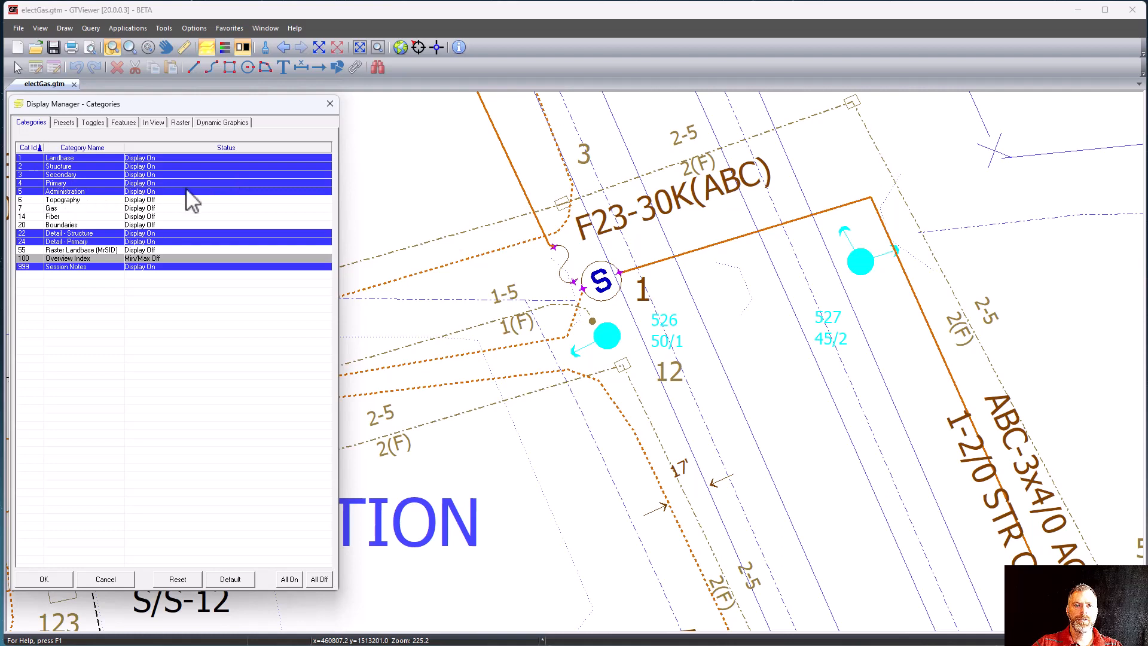
ctrl+click(52, 209)
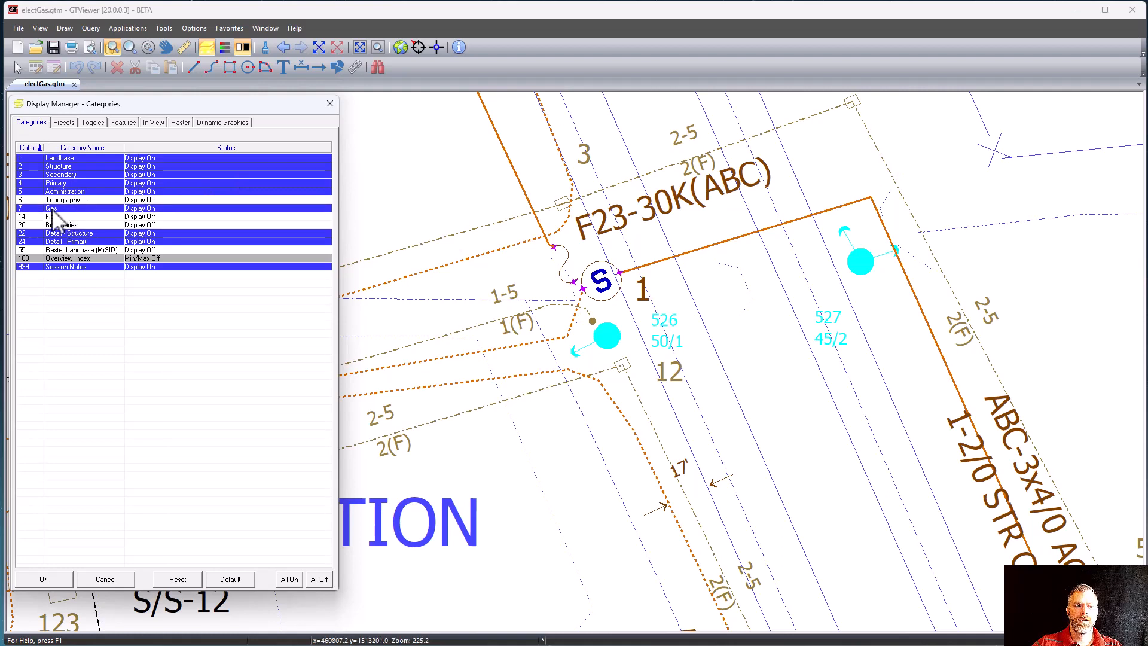
ctrl+click(57, 215)
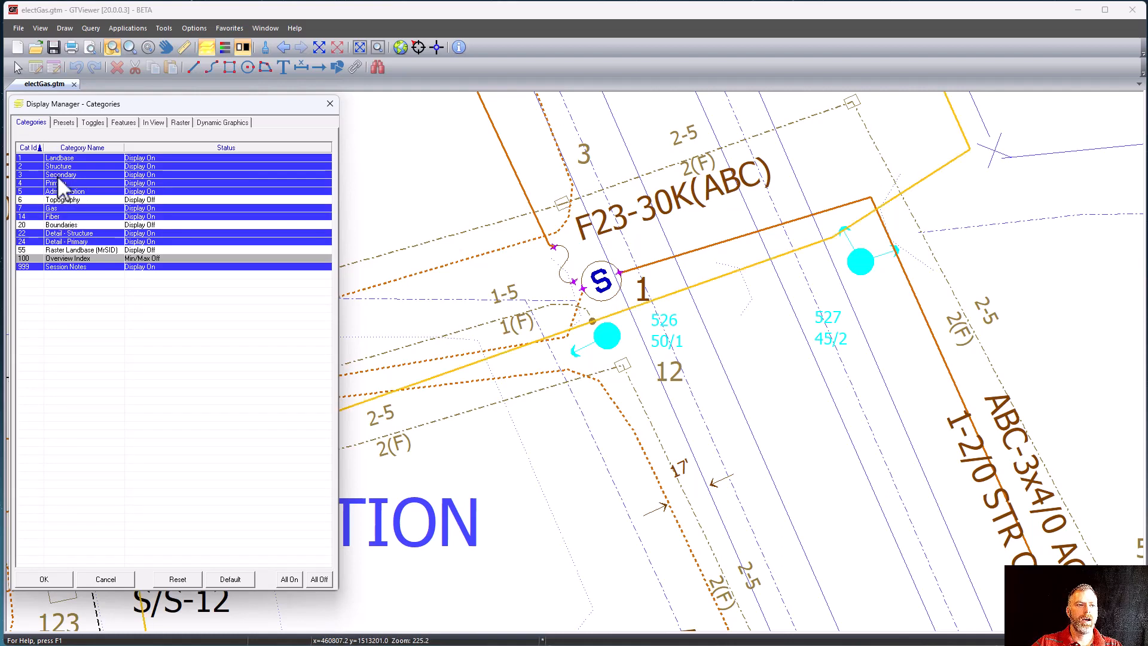
ctrl+click(52, 156)
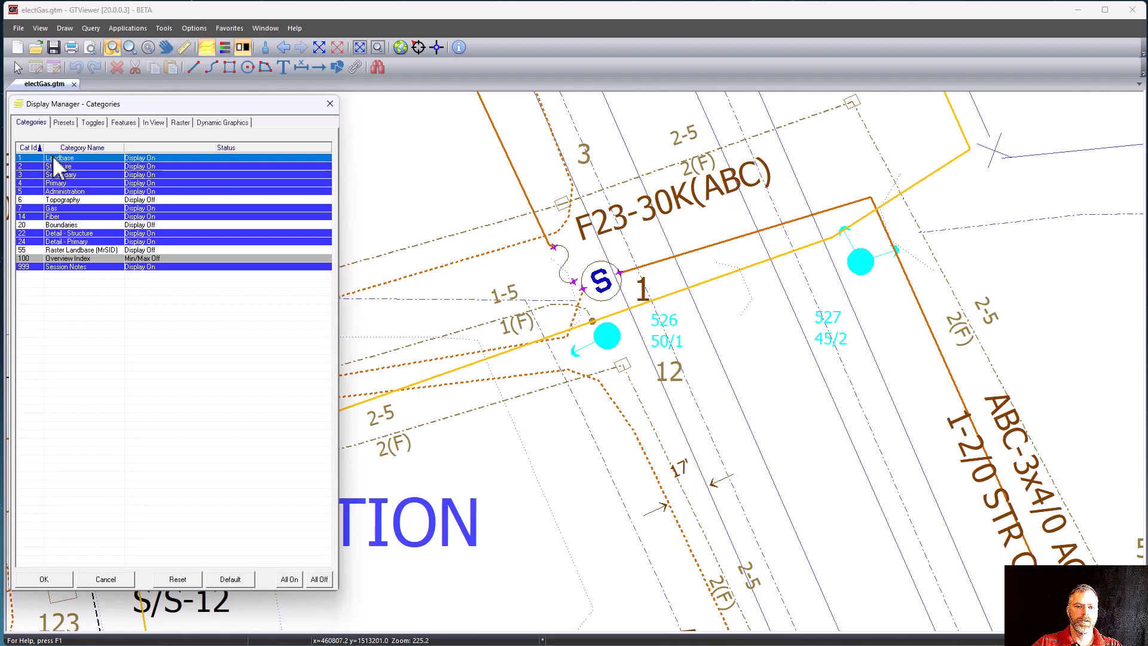
ctrl+click(58, 199)
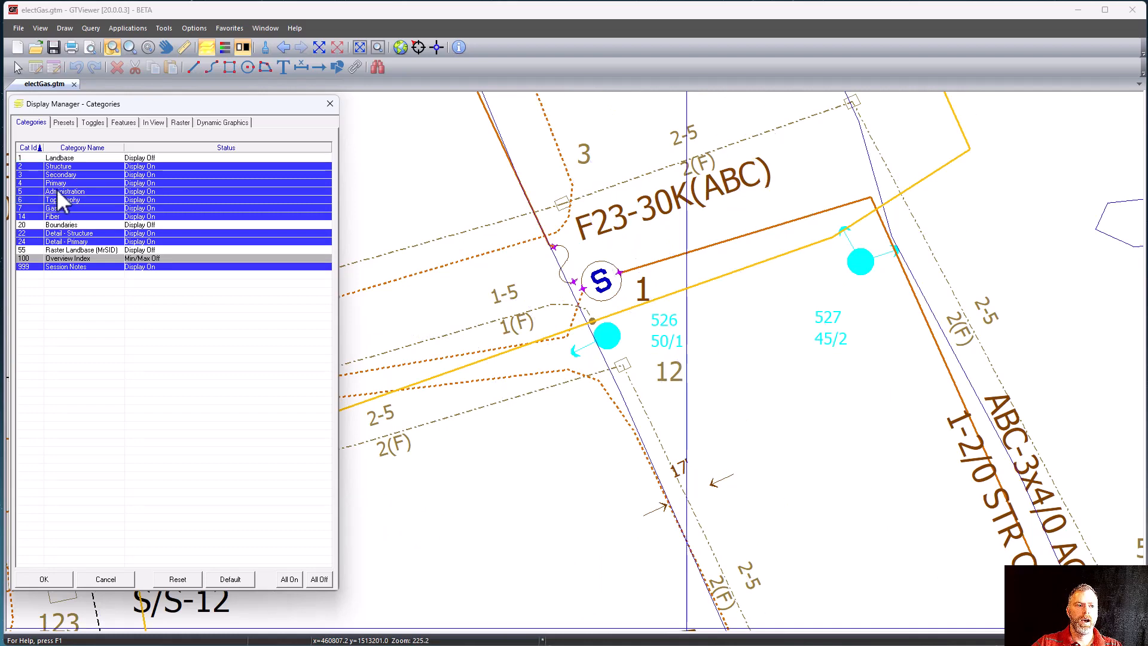
ctrl+click(56, 183)
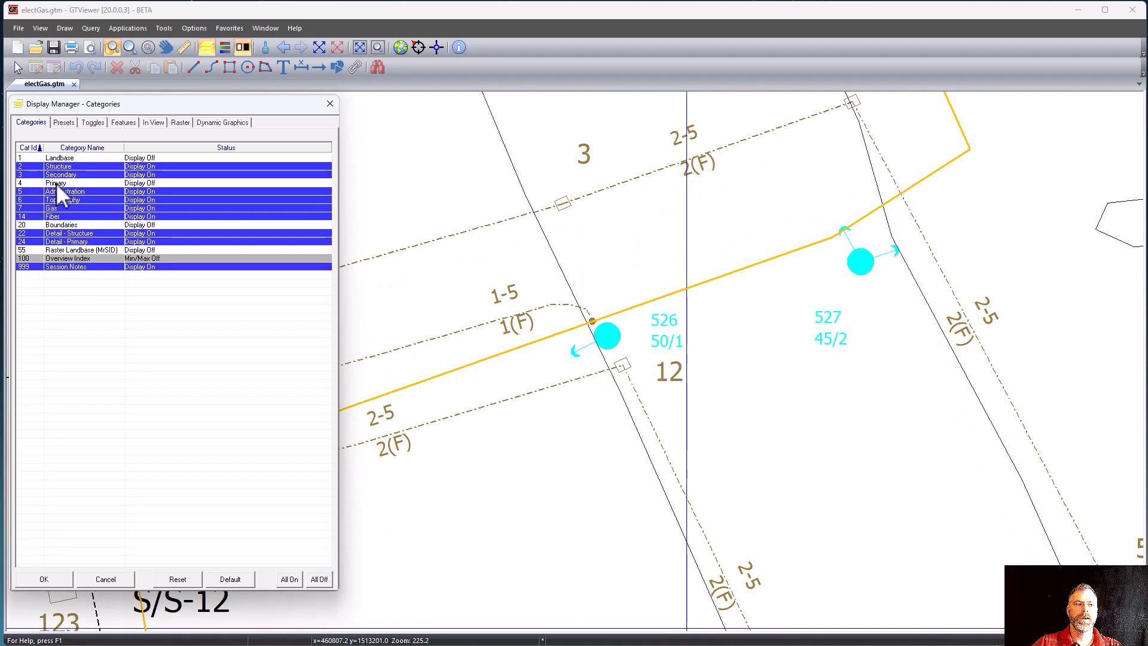
Step: Turn off all categories, display only Gas, Fiber and Structure, and restore the default category display
click(318, 579)
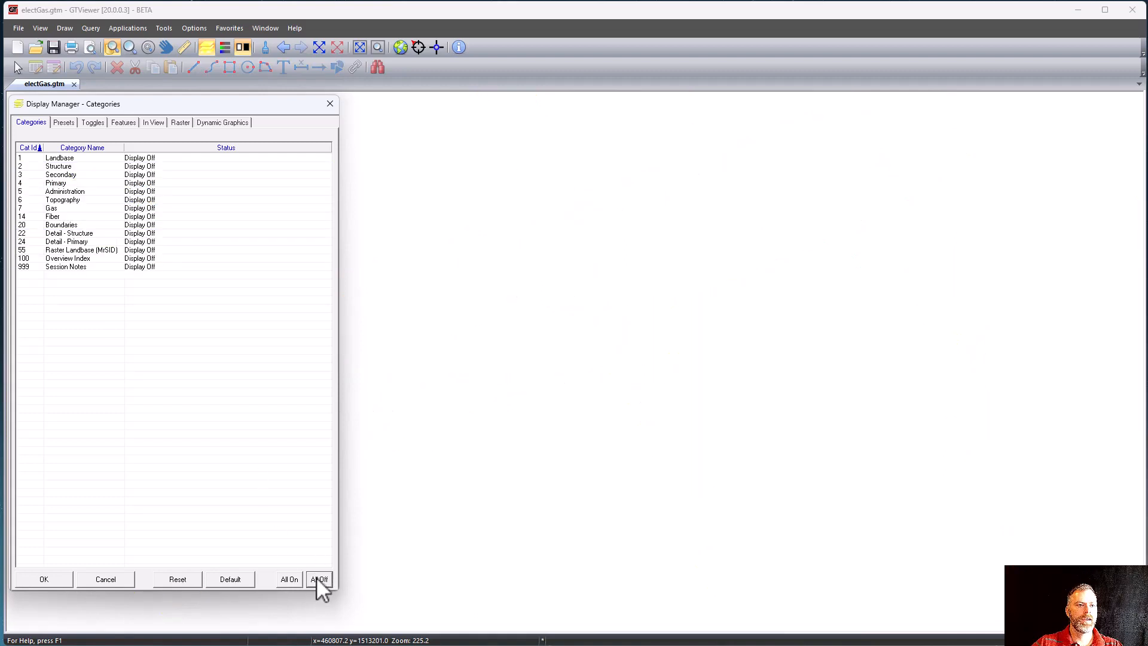
click(55, 208)
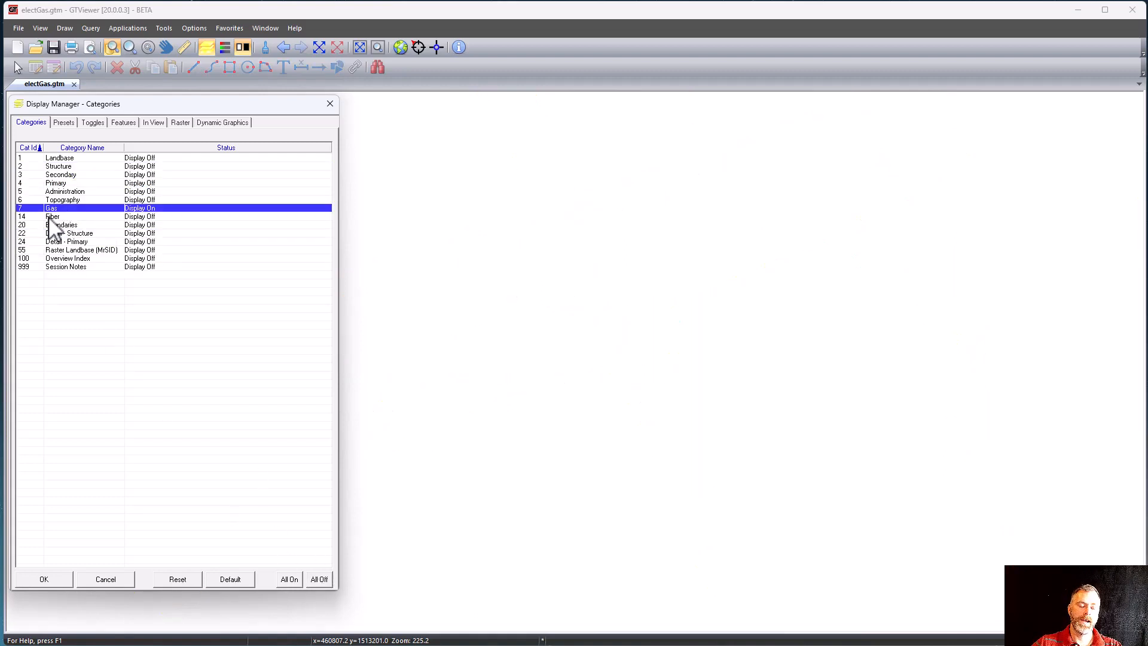
ctrl+click(53, 217)
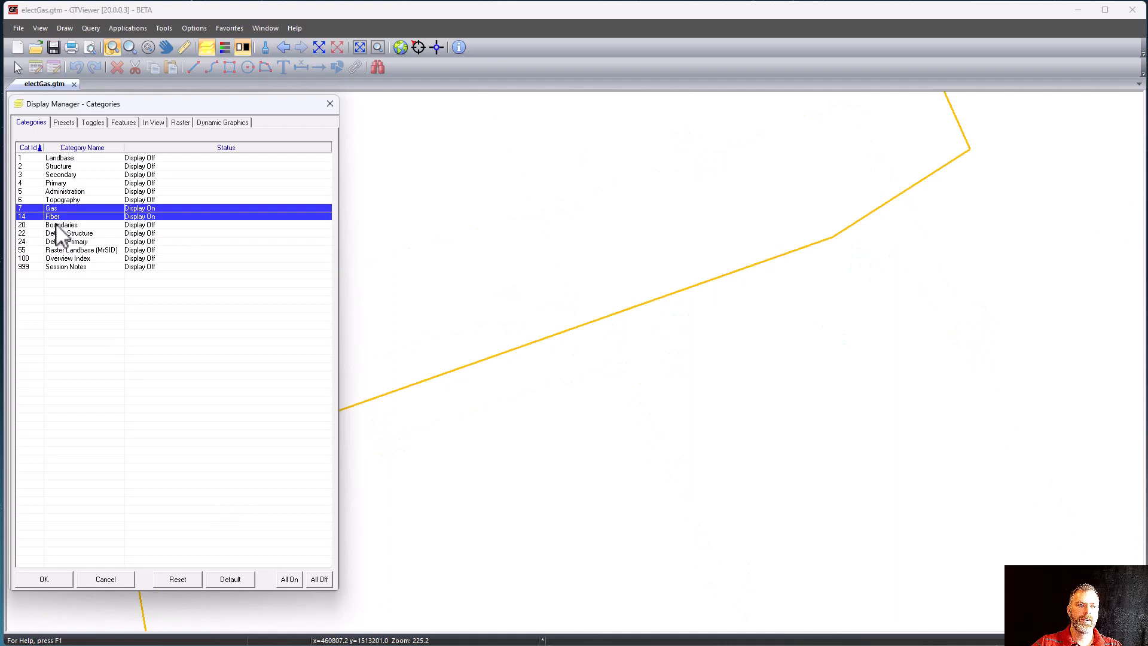
ctrl+click(57, 166)
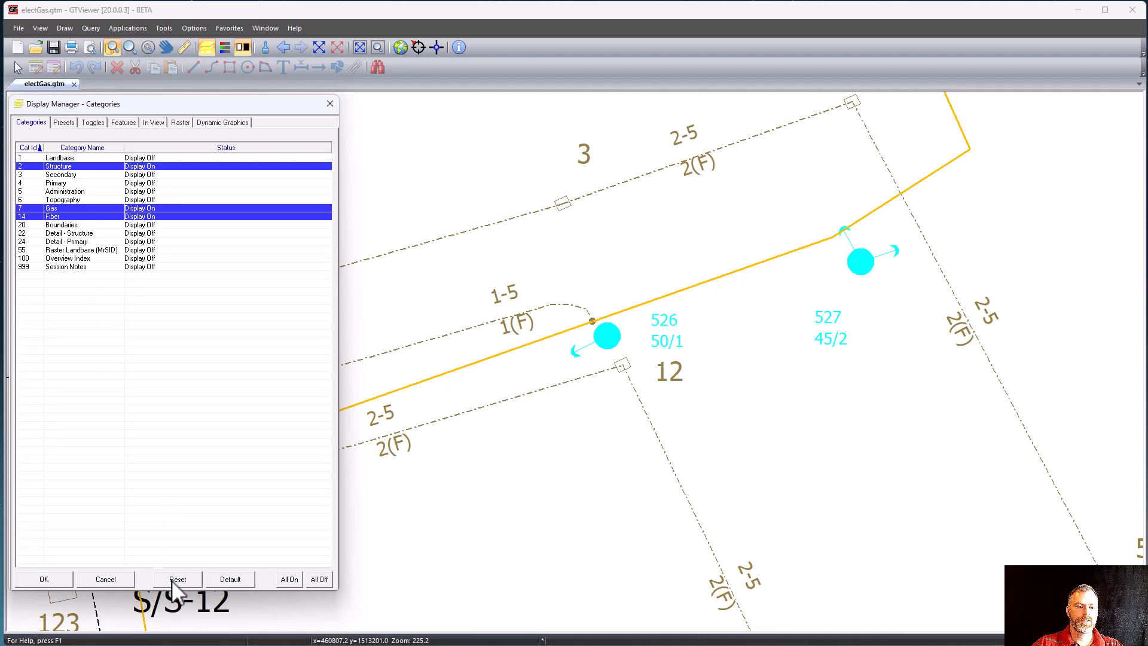
click(230, 579)
click(207, 370)
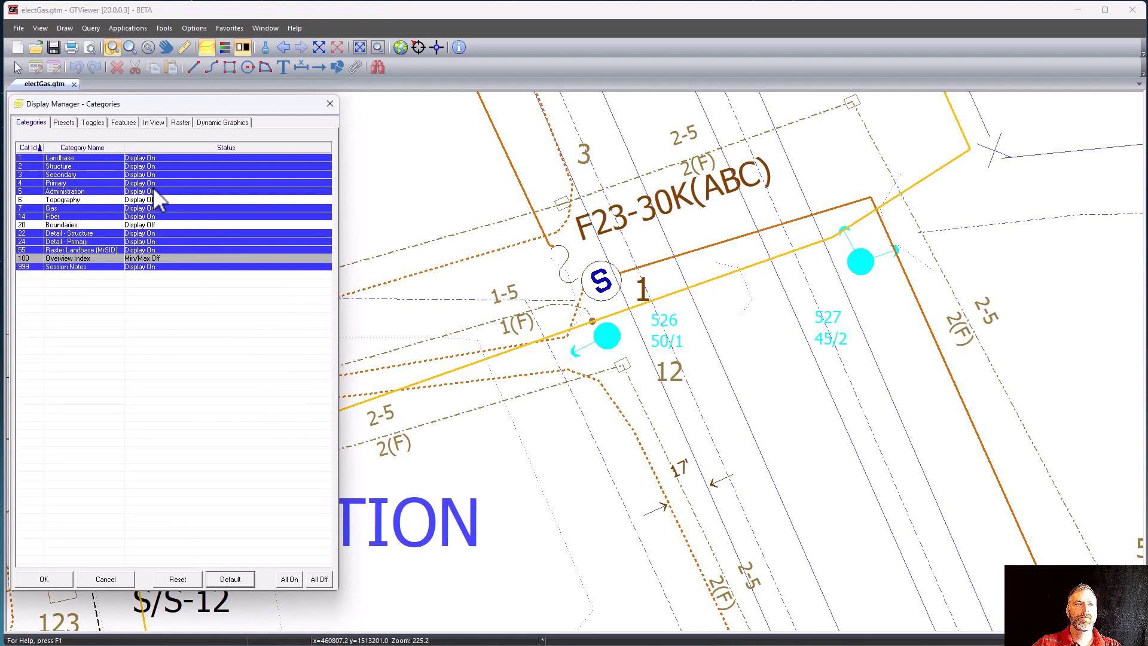
Step: Try the Gas Only and Fiber Only display presets and end on Electric Only
click(64, 127)
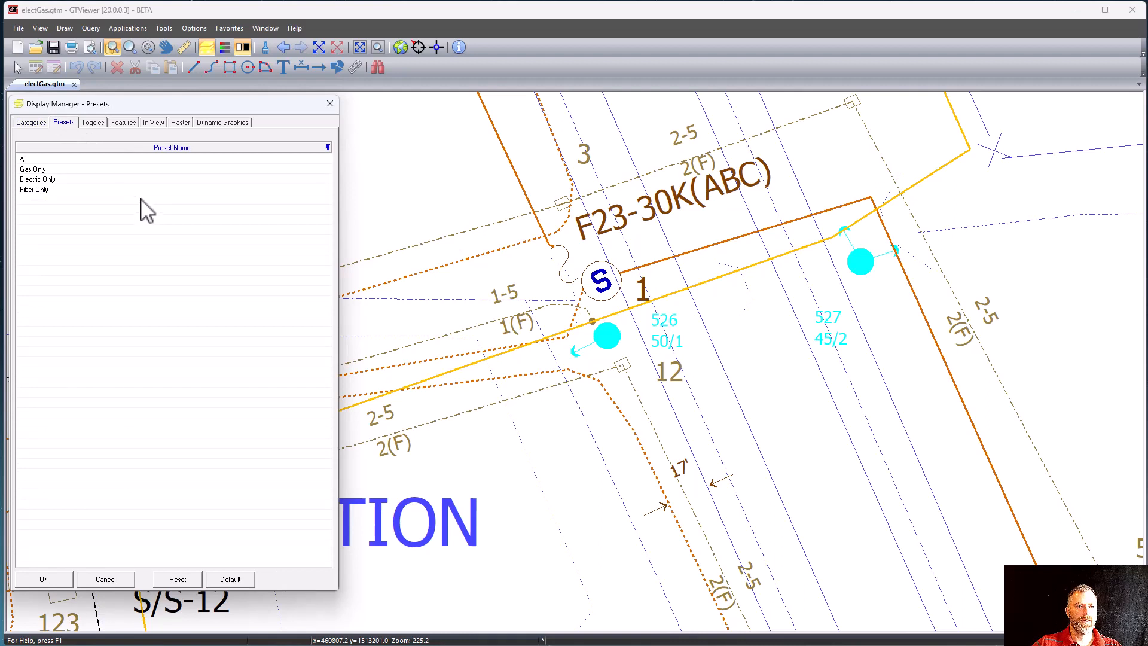
click(35, 170)
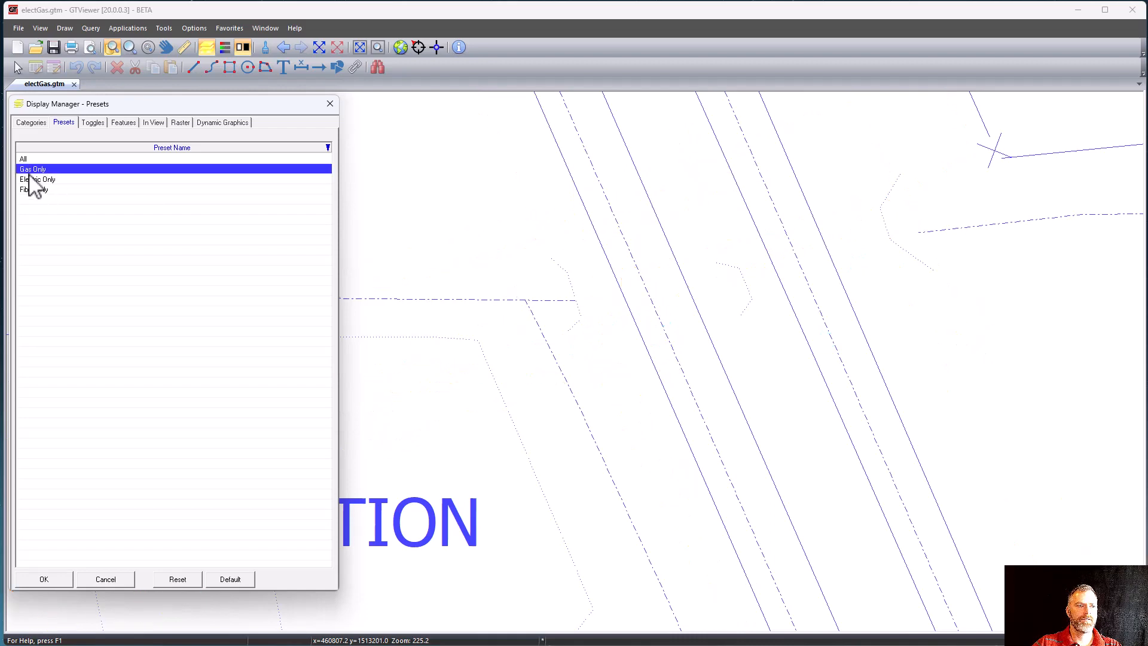
click(36, 179)
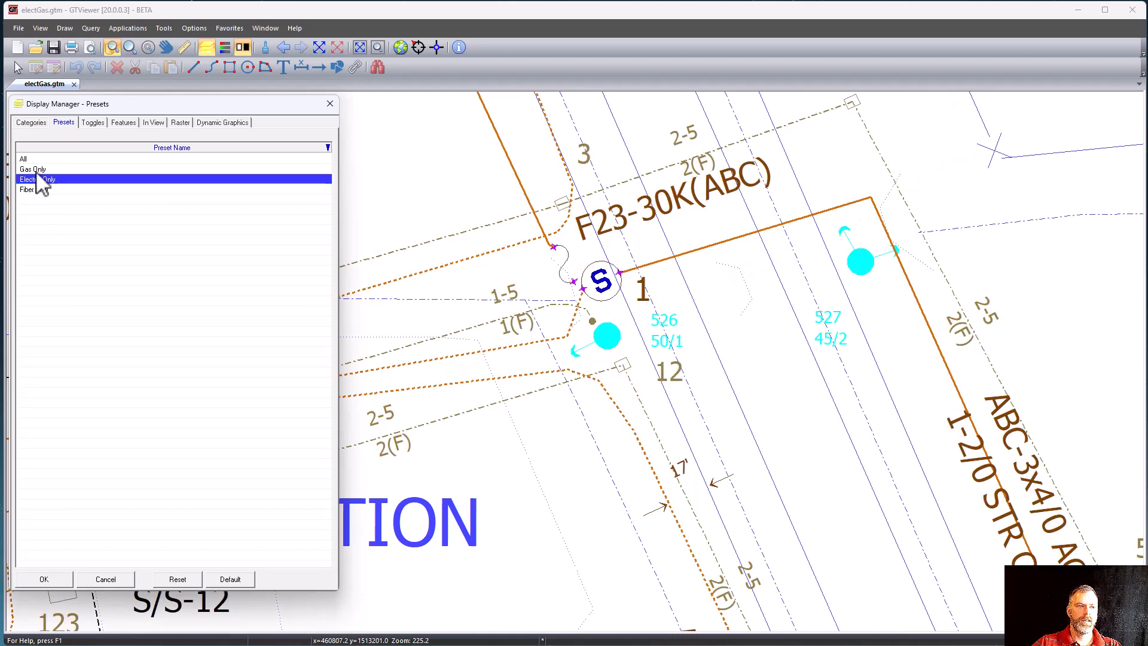
click(37, 189)
click(36, 179)
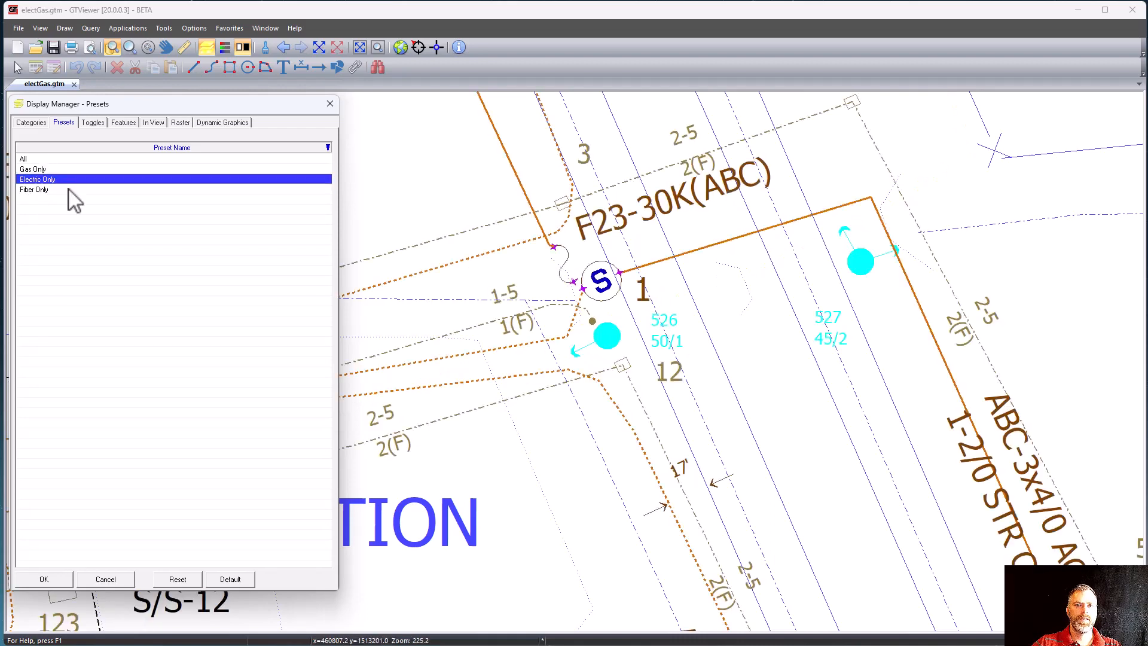
Step: Compare the Fiber Only and Electric Only presets on the S/S-12 substation area, leaving Electric Only applied
scroll(570, 446, down, 3)
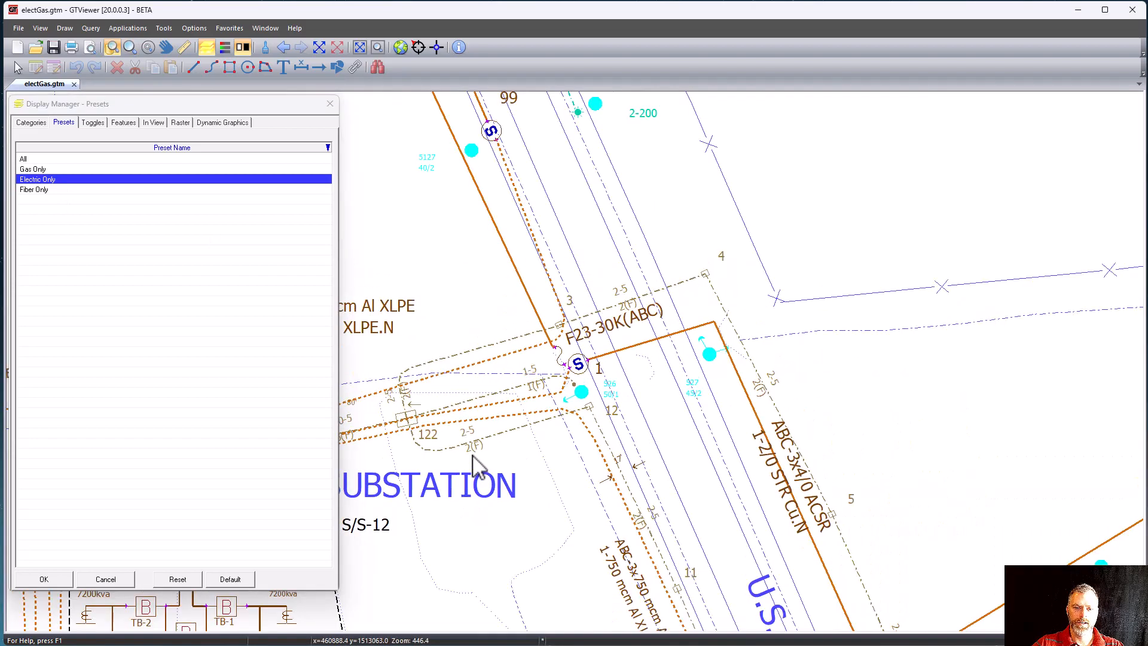
drag(472, 455, 656, 274)
drag(432, 383, 553, 255)
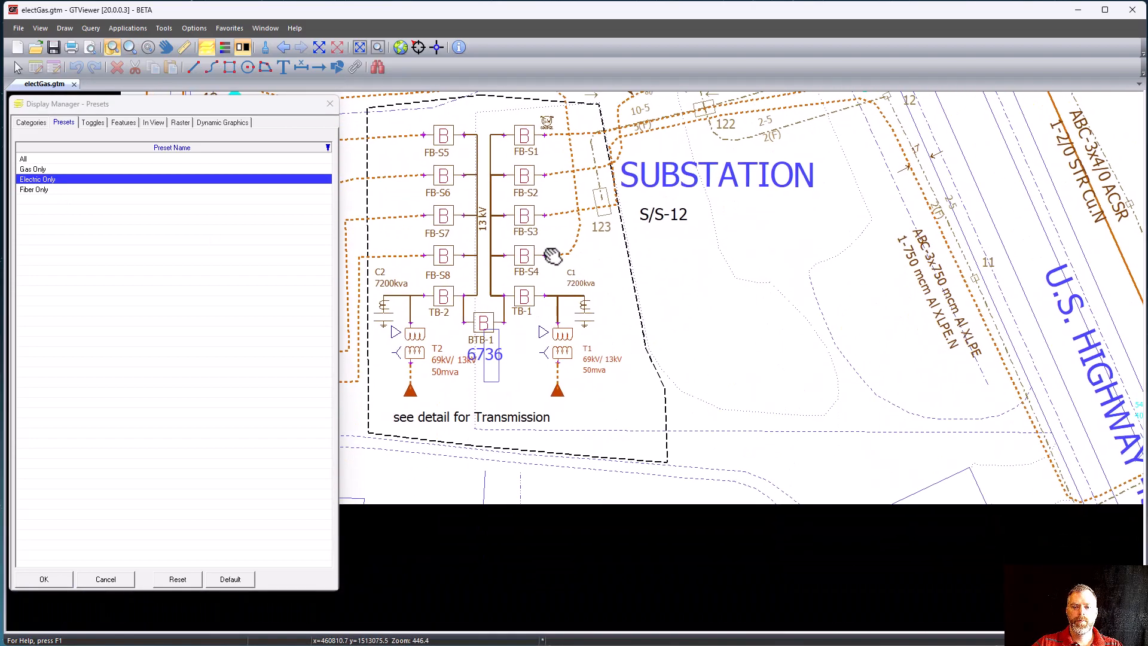
click(34, 189)
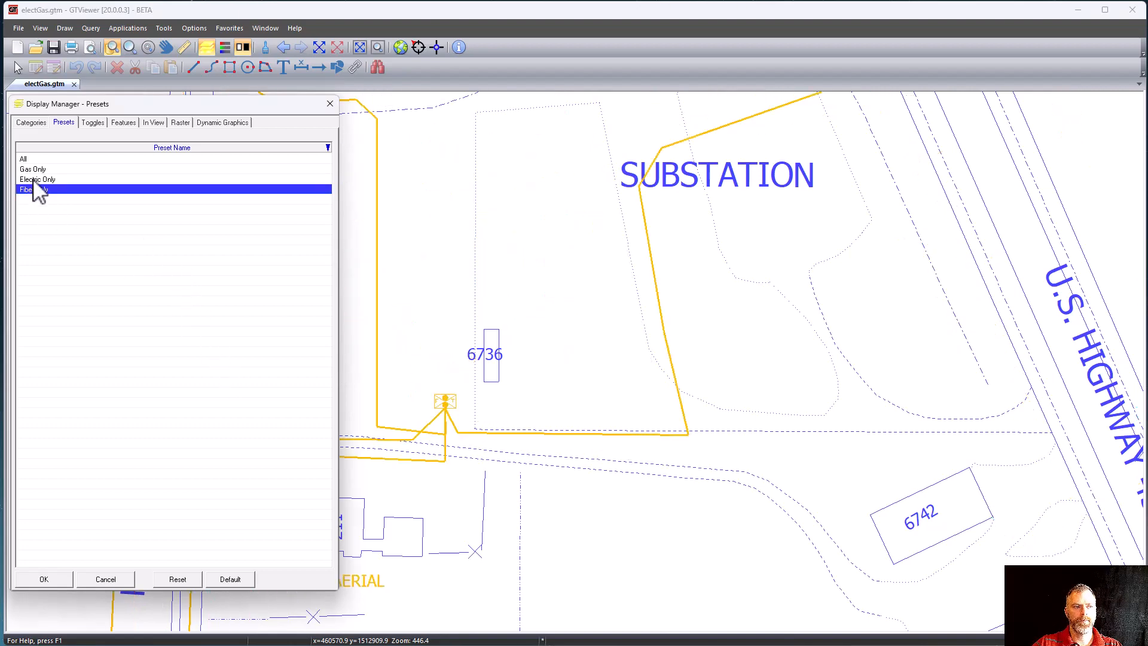
click(34, 180)
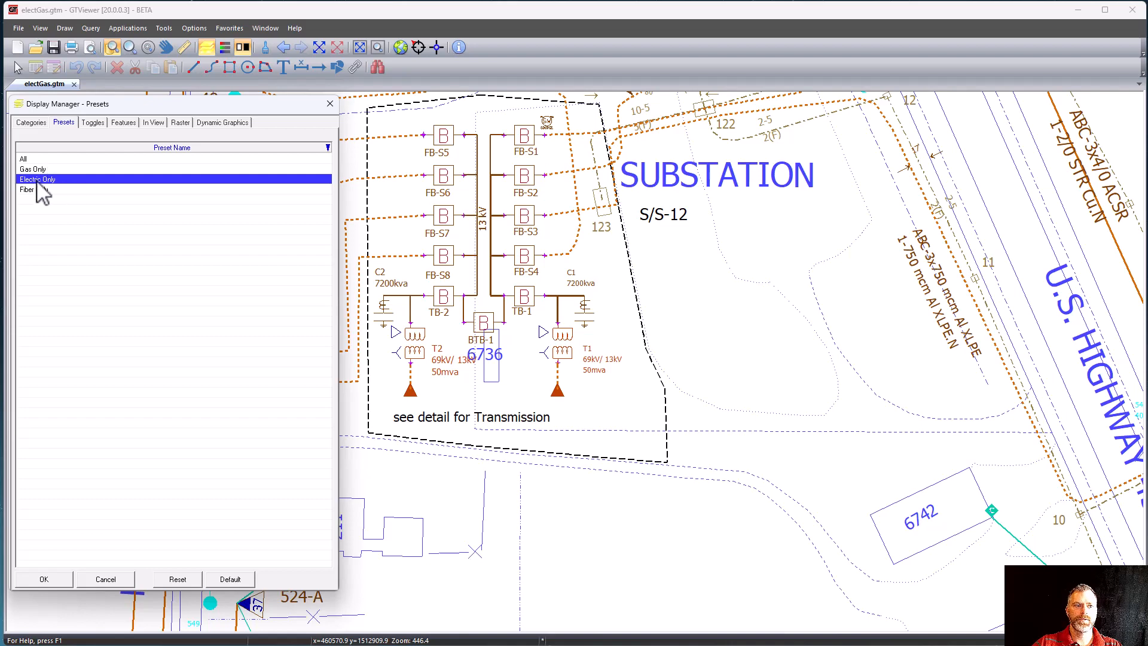
Step: Switch the Electric display toggle on, off and on again, and turn the Landbase toggle off
click(93, 123)
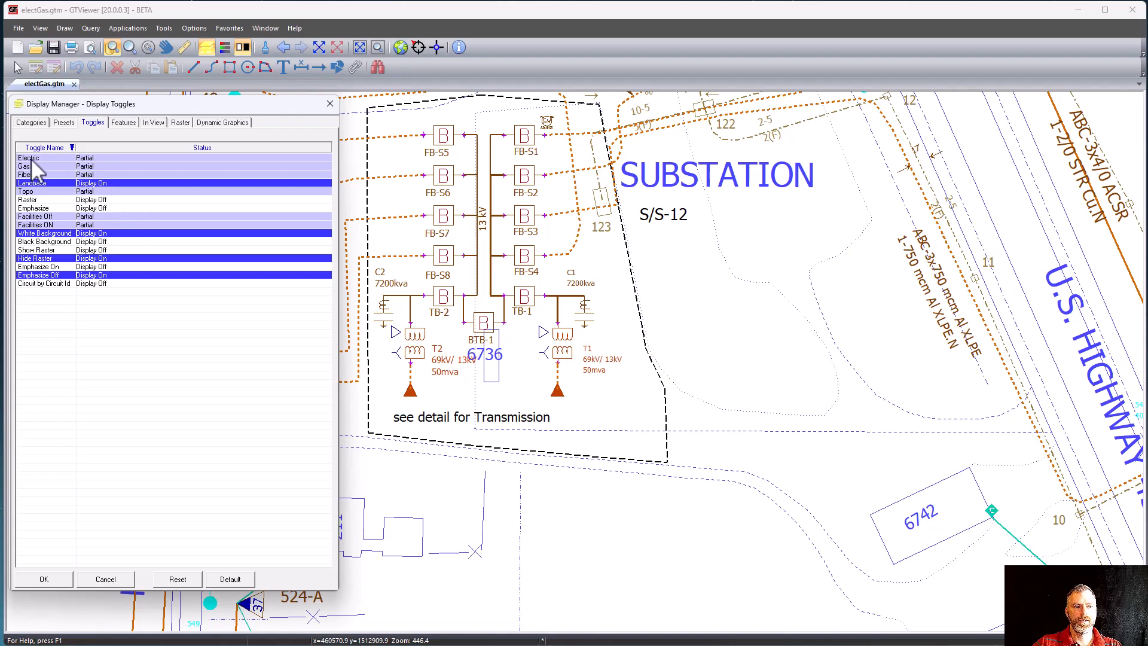
click(85, 158)
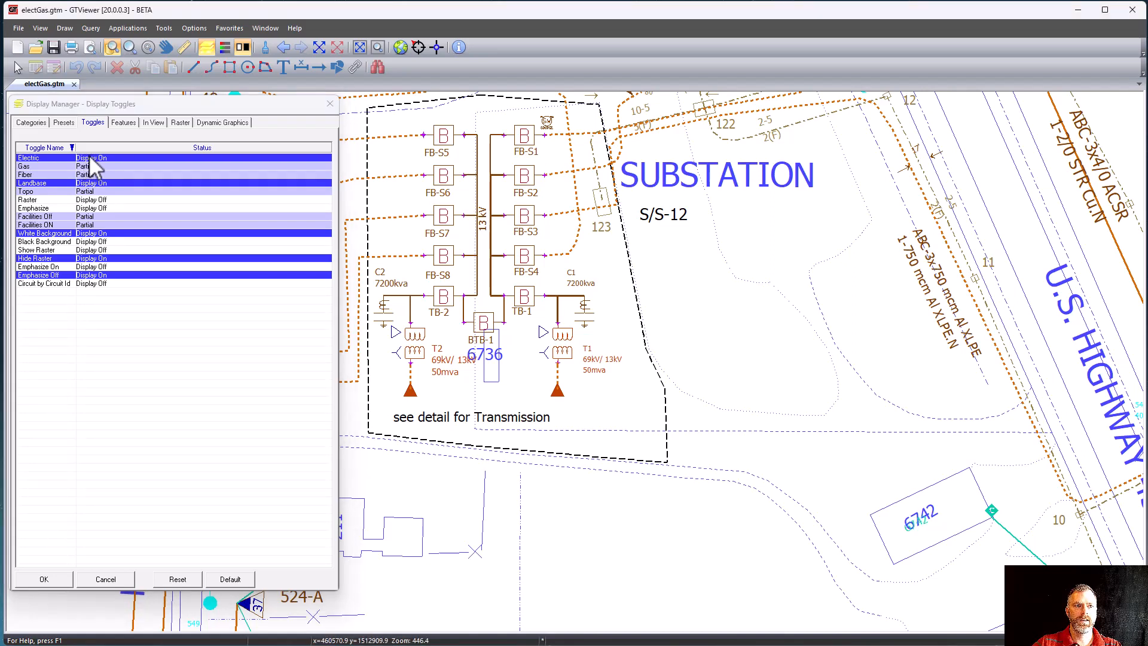
click(89, 157)
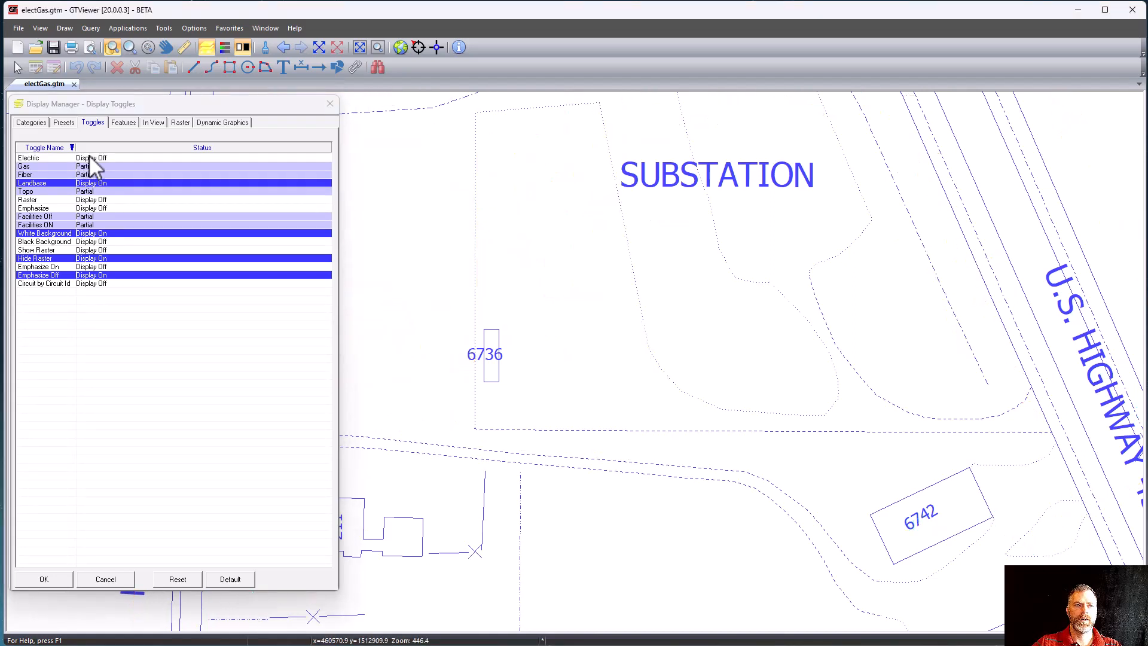
click(89, 157)
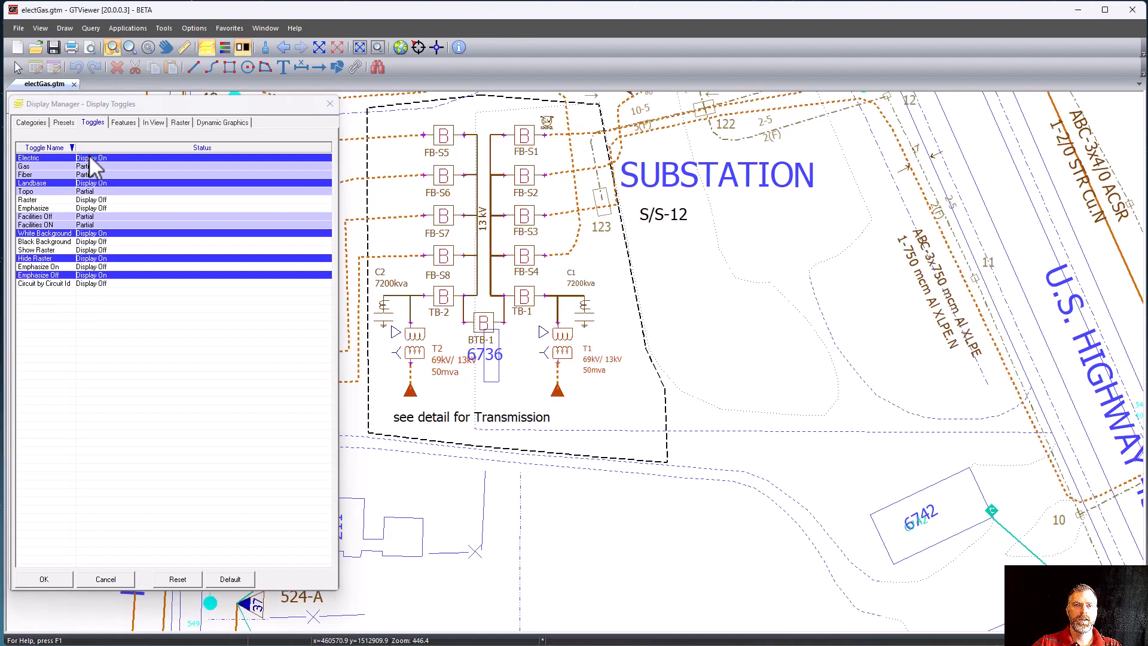
click(65, 183)
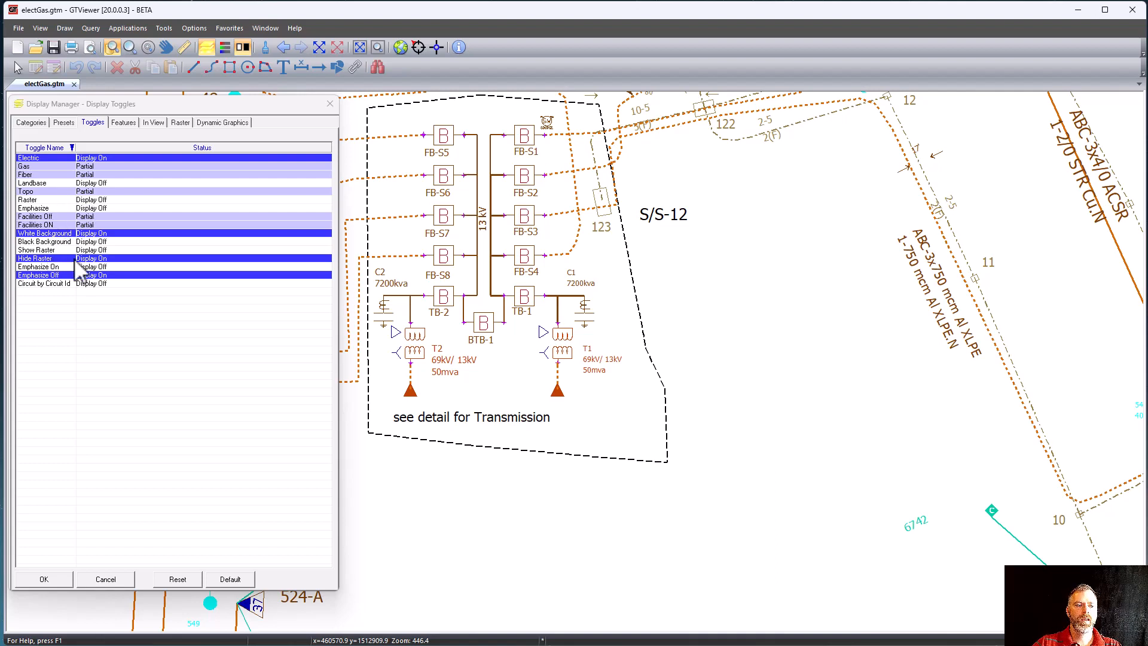
Step: Hide the Pri Conductor feature in the Display Manager's feature list and show it again
click(123, 122)
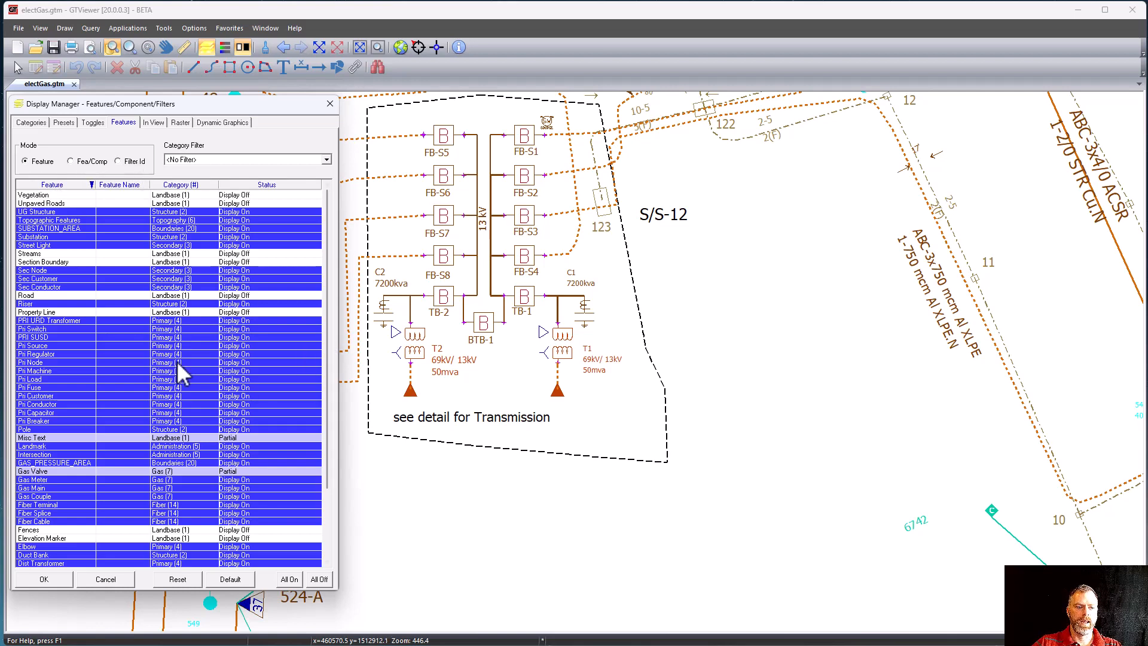
scroll(112, 364, down, 1)
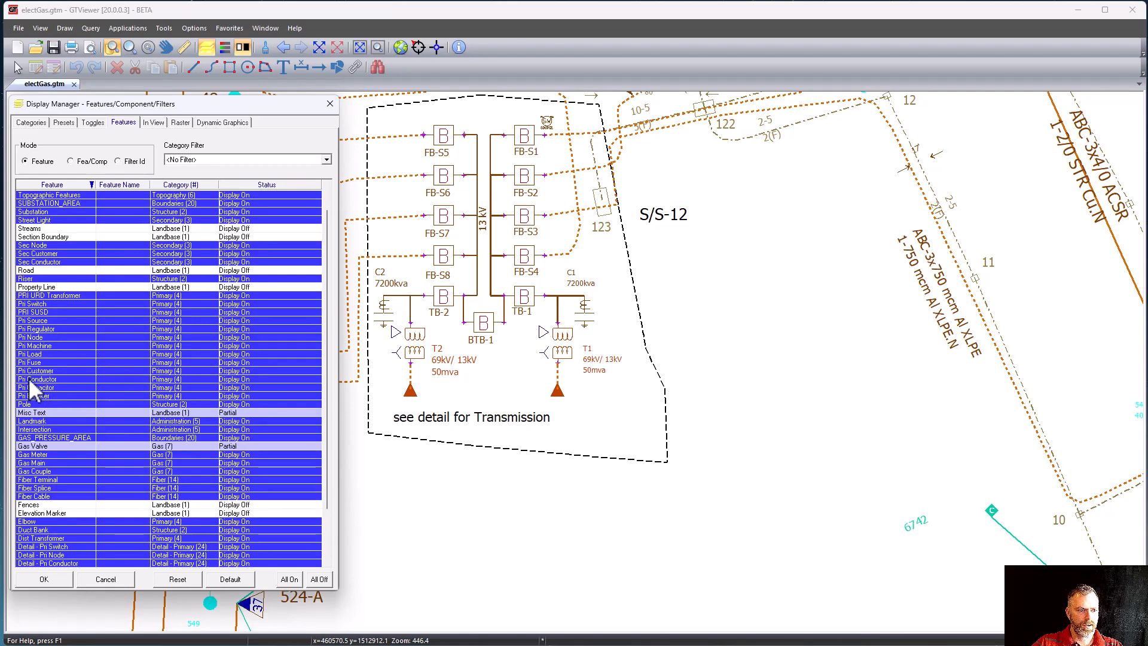
double_click(46, 378)
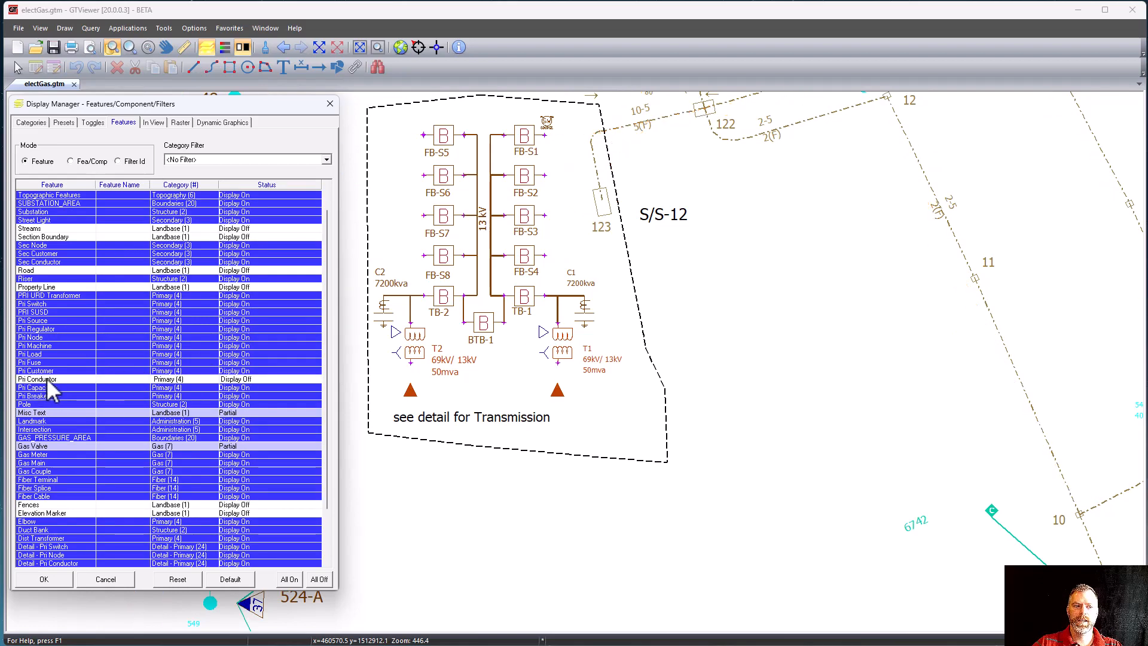
double_click(48, 378)
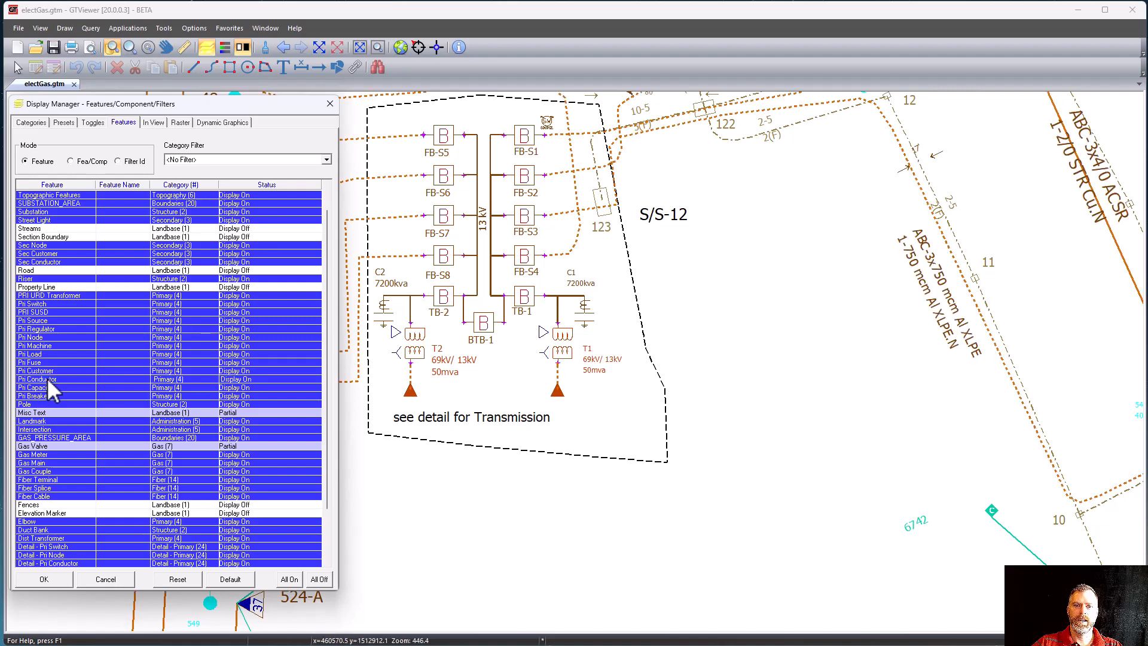
Step: Turn off the Pri Fuse, Pri Customer, Pri Conductor and Pri Capacitor features and turn them back on
double_click(37, 361)
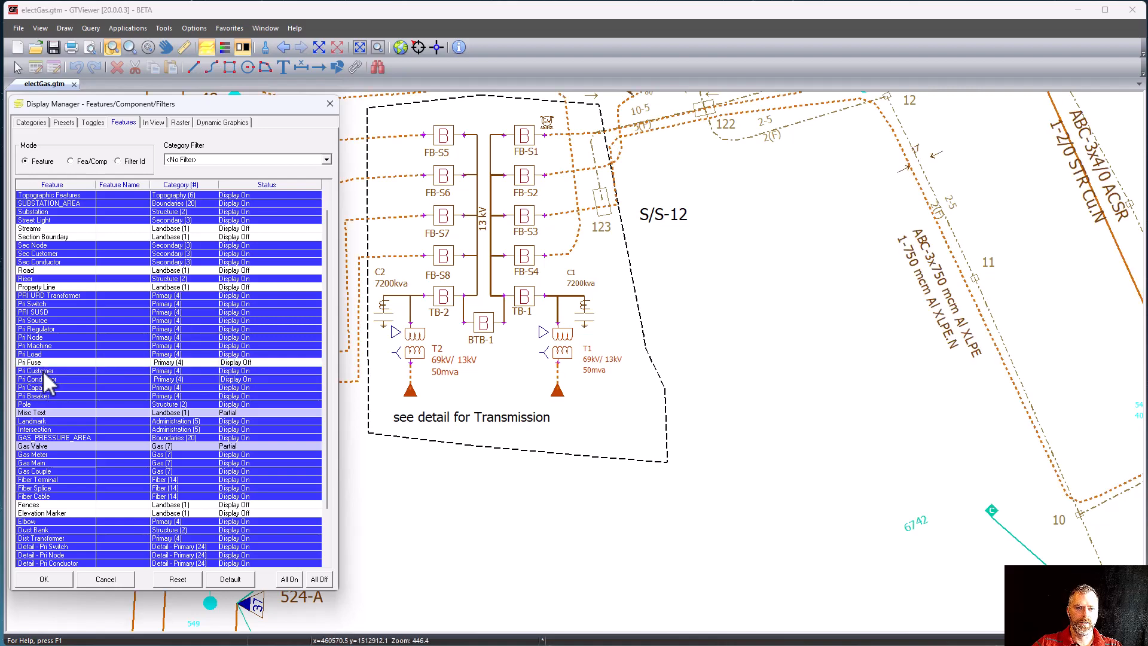
double_click(40, 370)
click(42, 390)
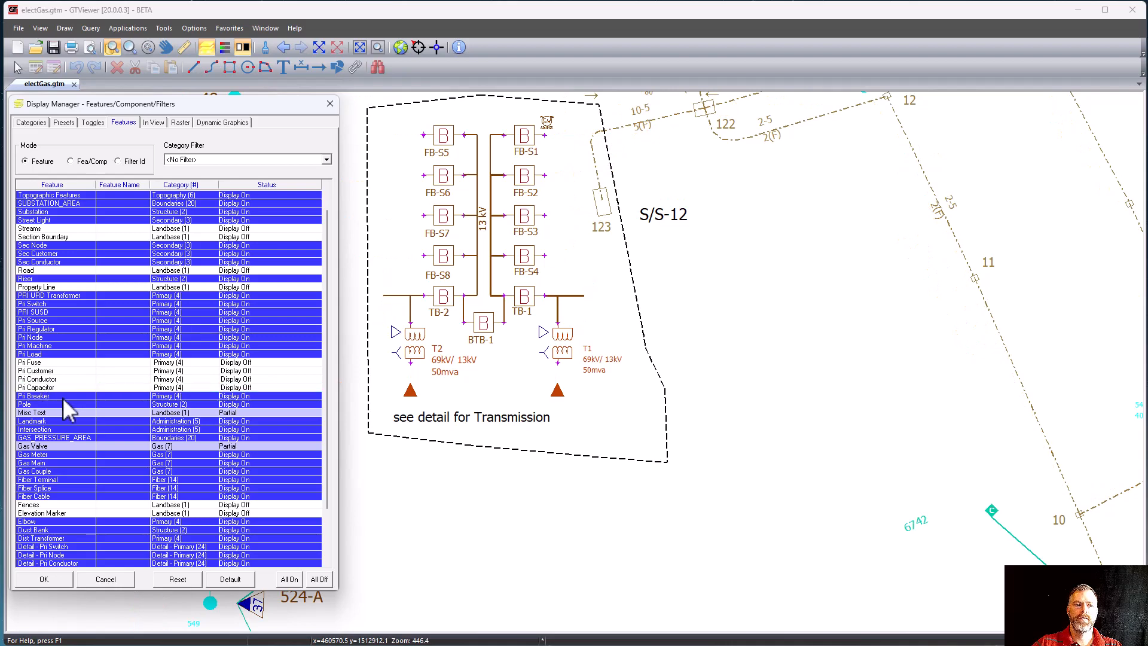
click(46, 387)
click(42, 379)
click(40, 371)
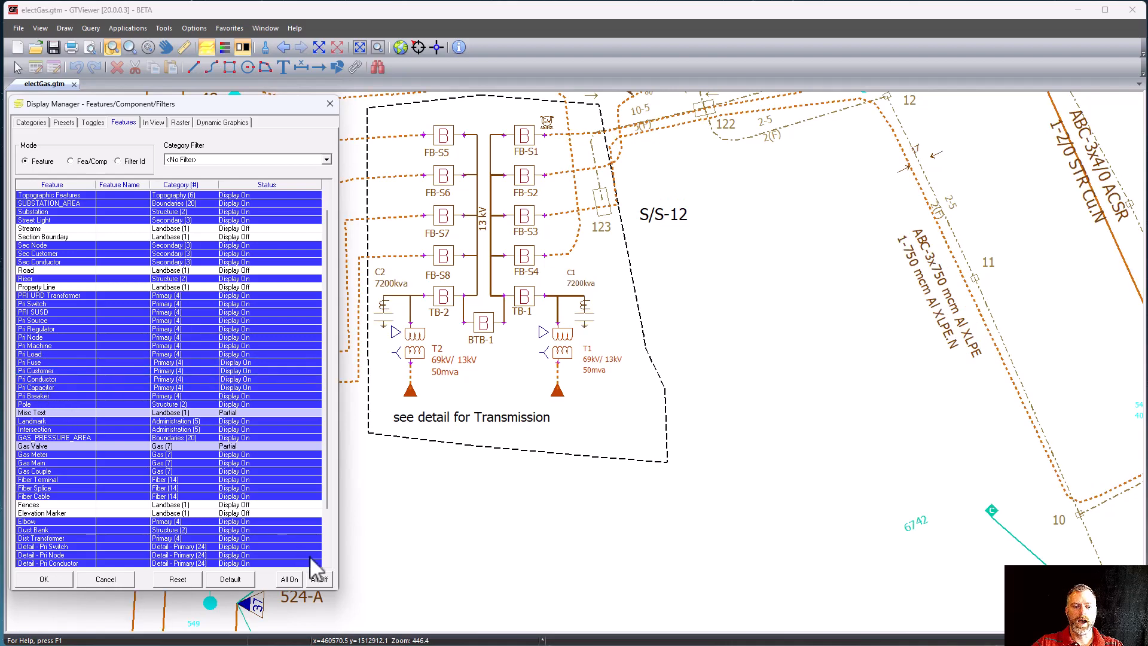
Step: Turn all features off, leaving only Pri Fuse, Pri Customer, Pri Conductor, Pri Capacitor and Pri Breaker switched on
click(319, 579)
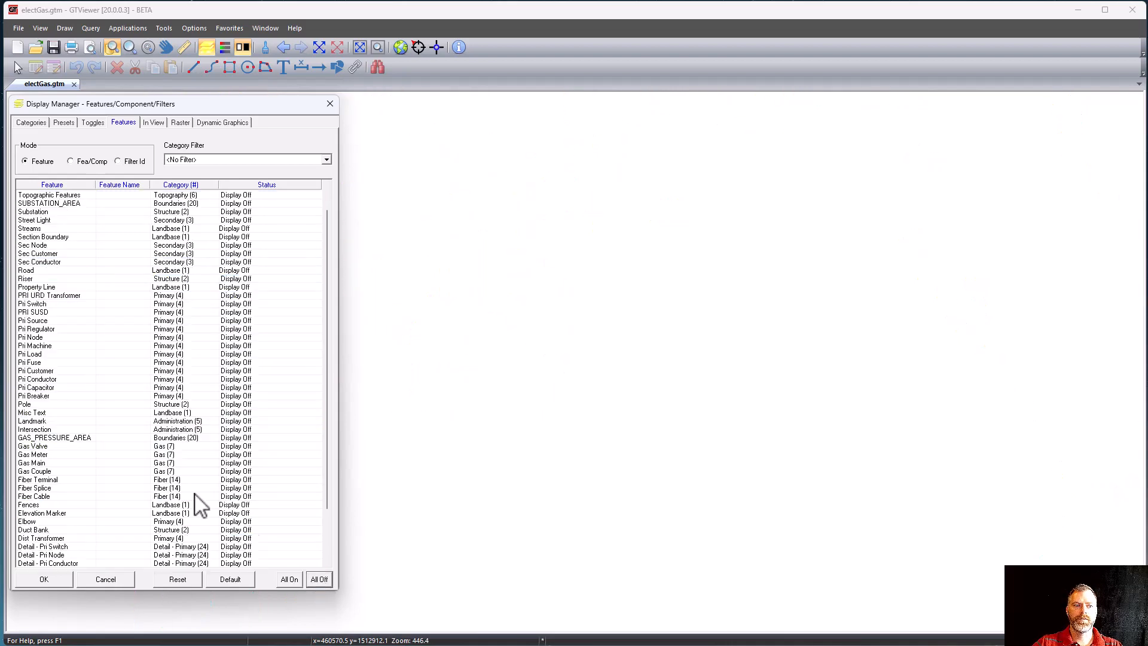
click(36, 371)
click(37, 363)
click(38, 380)
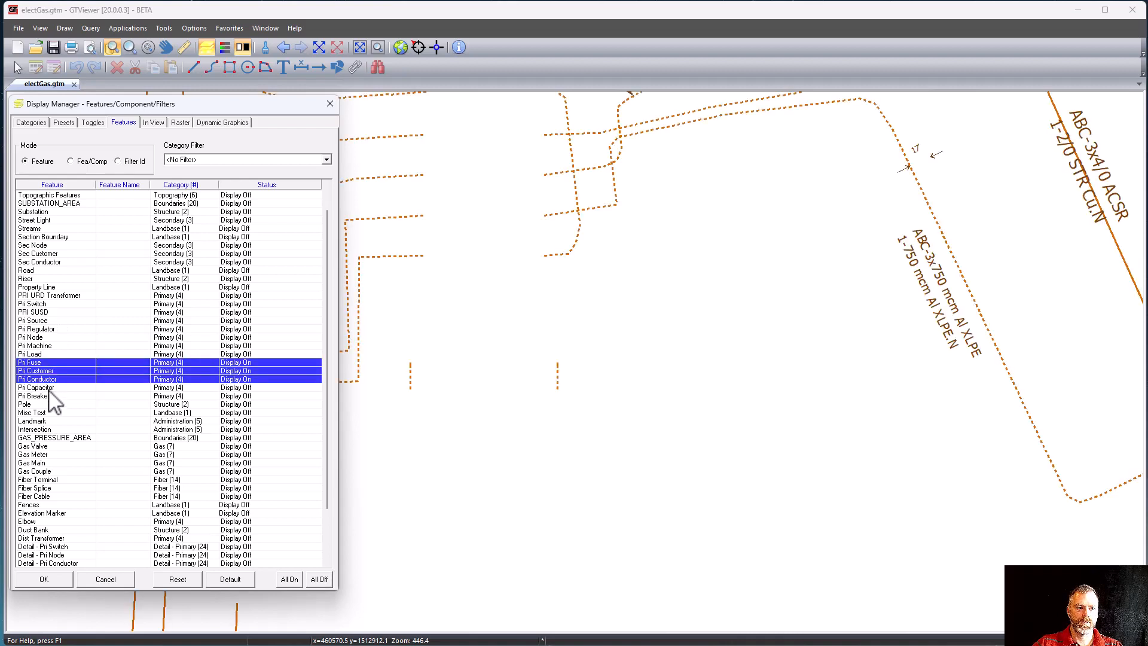
click(39, 388)
click(38, 396)
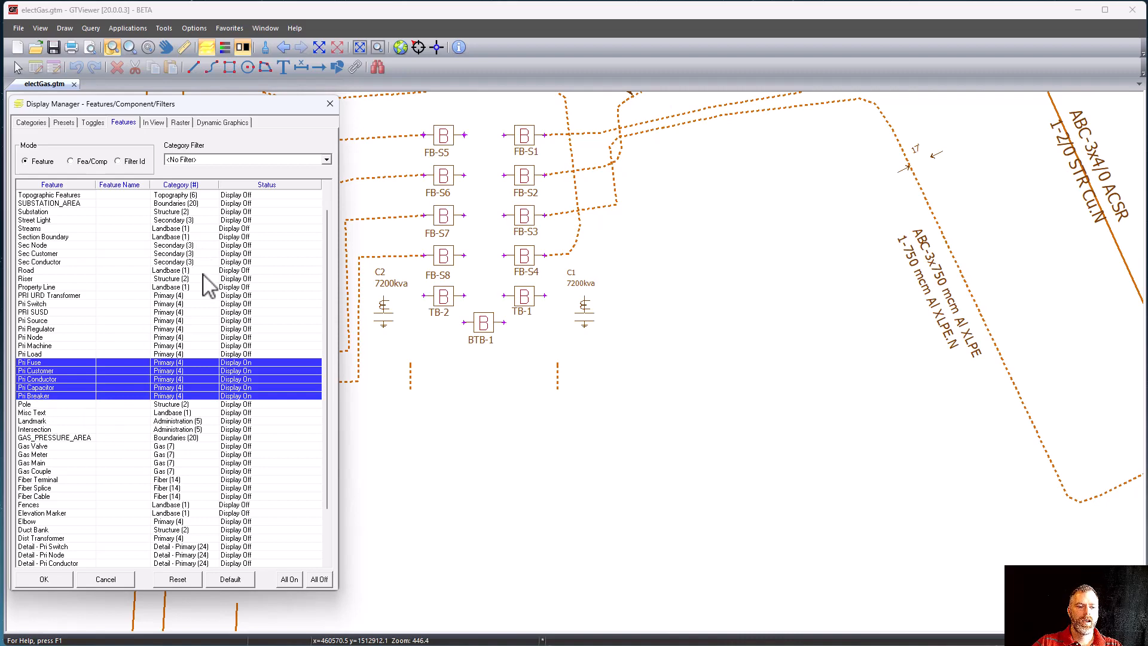
Step: Reset the display settings to their state when the Display Manager was opened
click(177, 577)
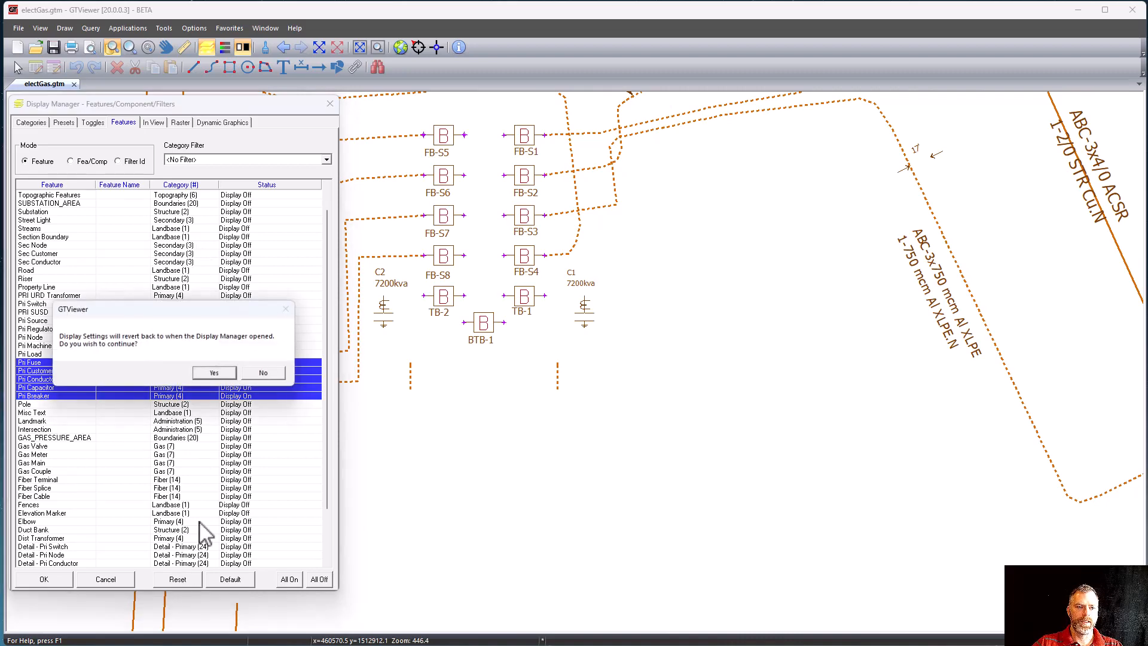
click(218, 374)
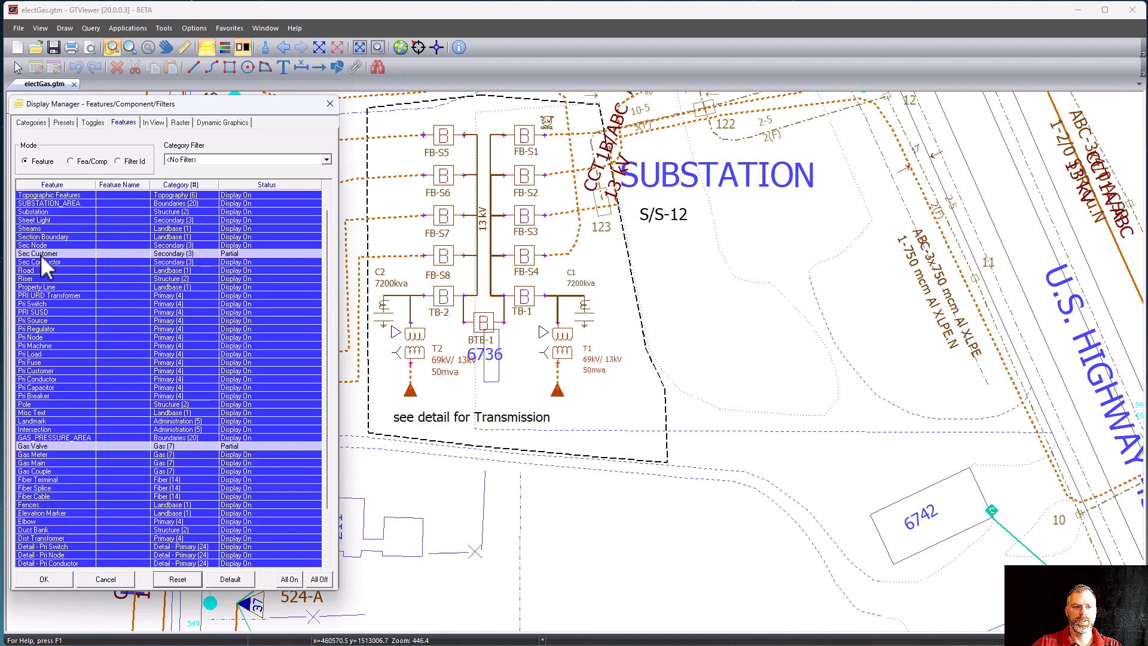
Step: Examine the display status of each feature's components, including the Sec Customer text, and return to the feature-level list
click(71, 161)
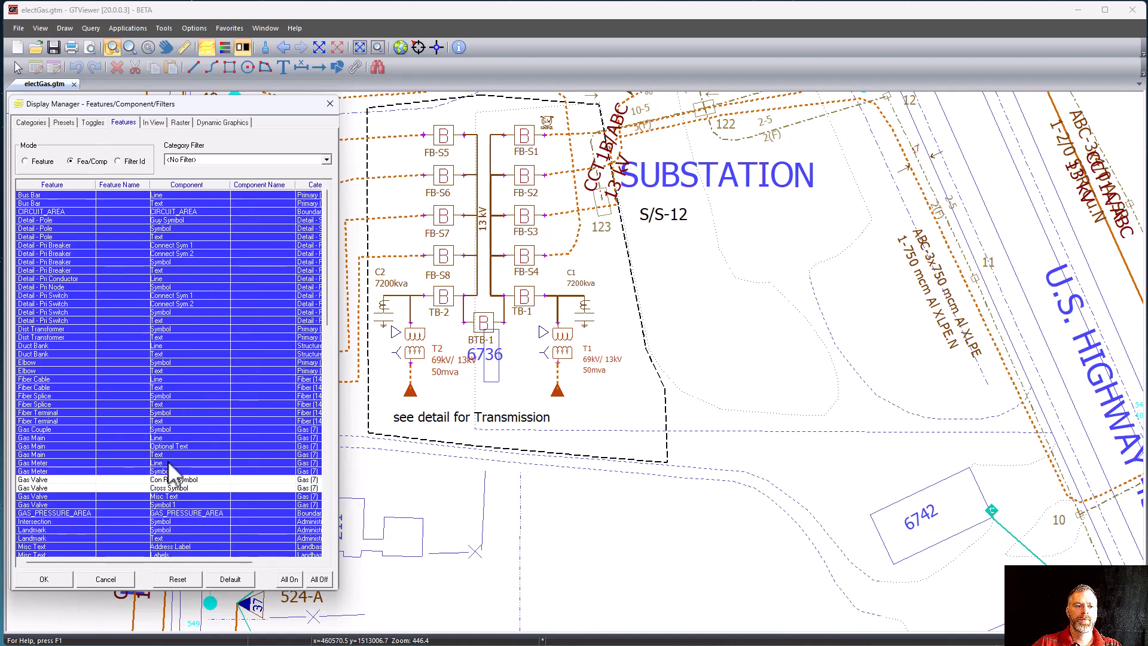
scroll(157, 397, down, 14)
scroll(154, 401, down, 9)
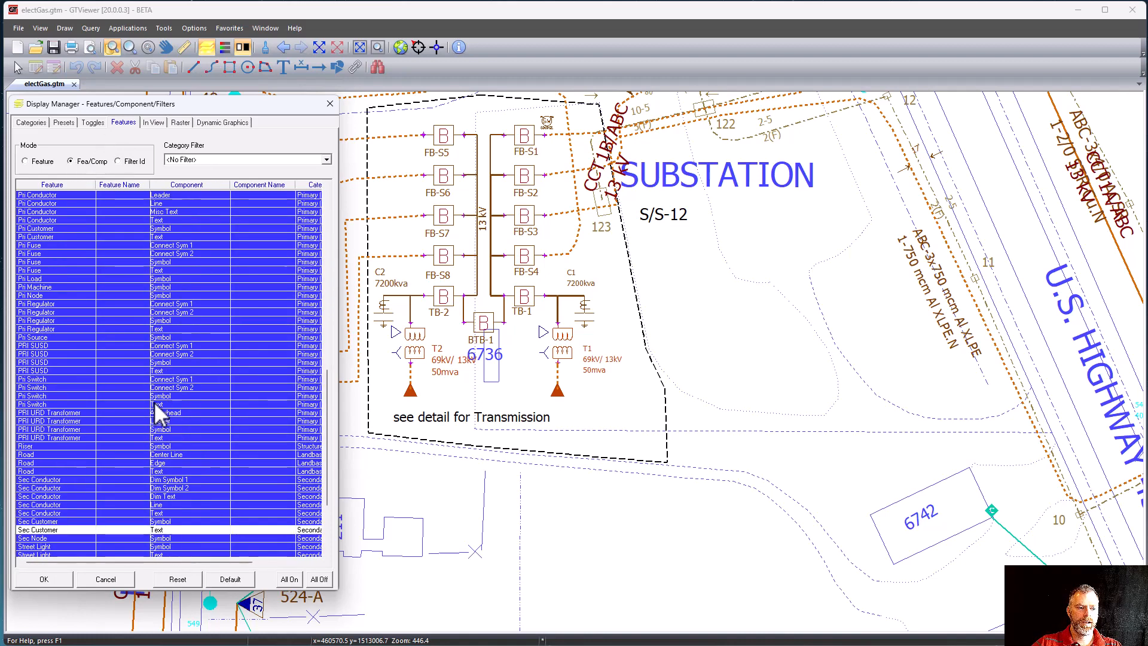
click(104, 418)
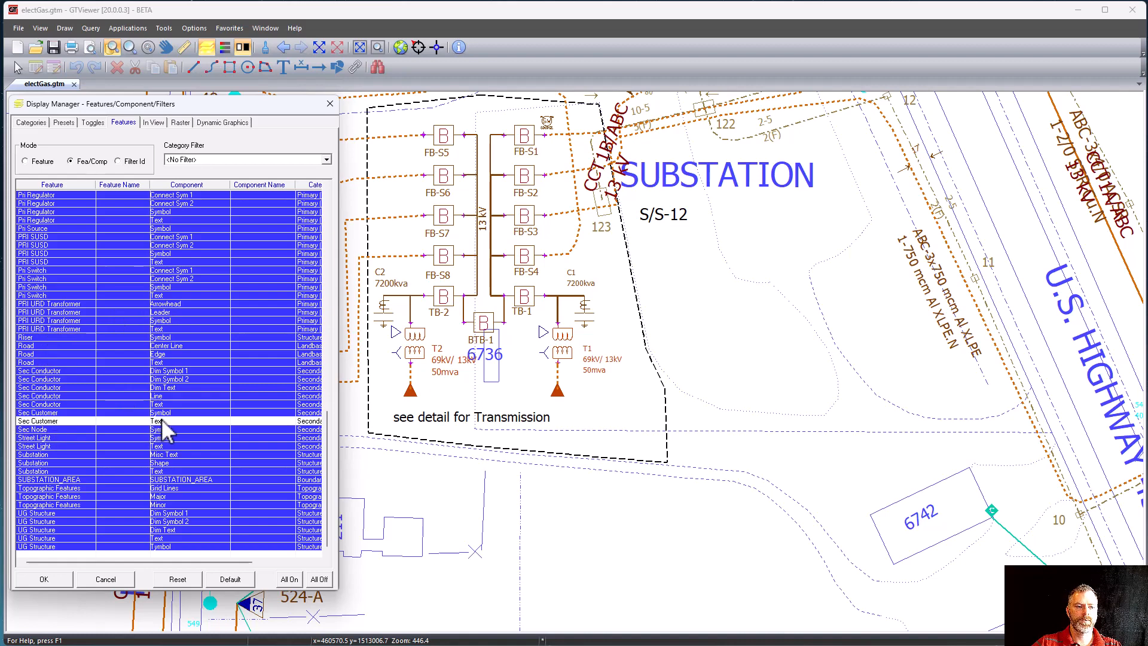
click(26, 161)
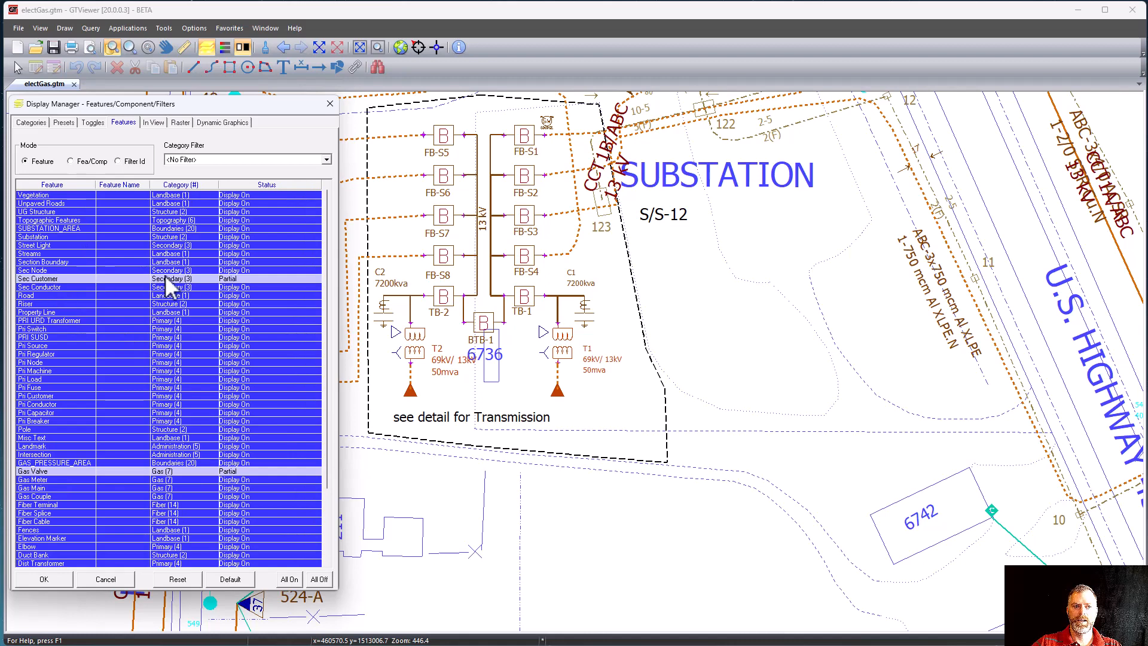
Step: In the feature/component list, turn the Sec Customer Text component on and off again
click(71, 161)
scroll(123, 413, down, 20)
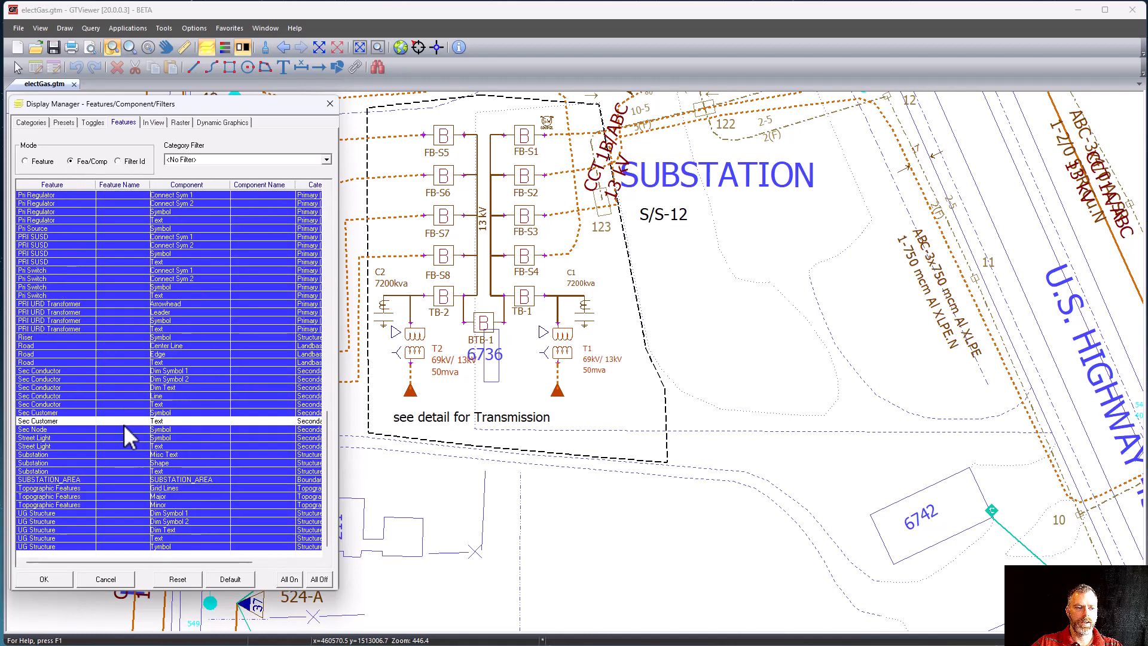
click(56, 421)
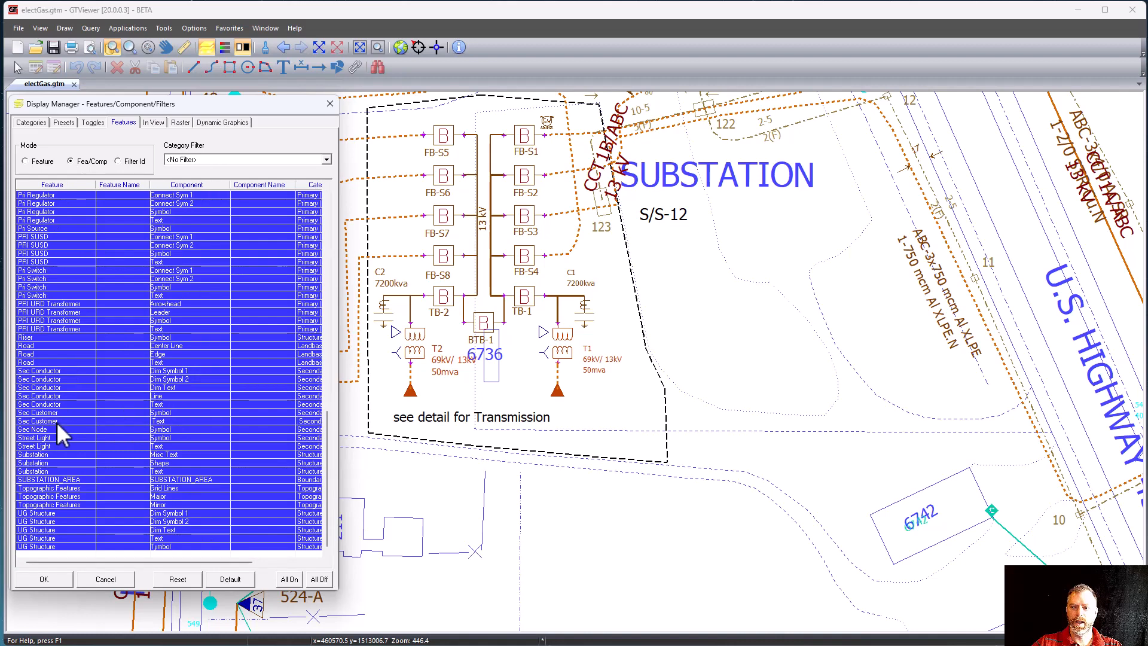
click(56, 421)
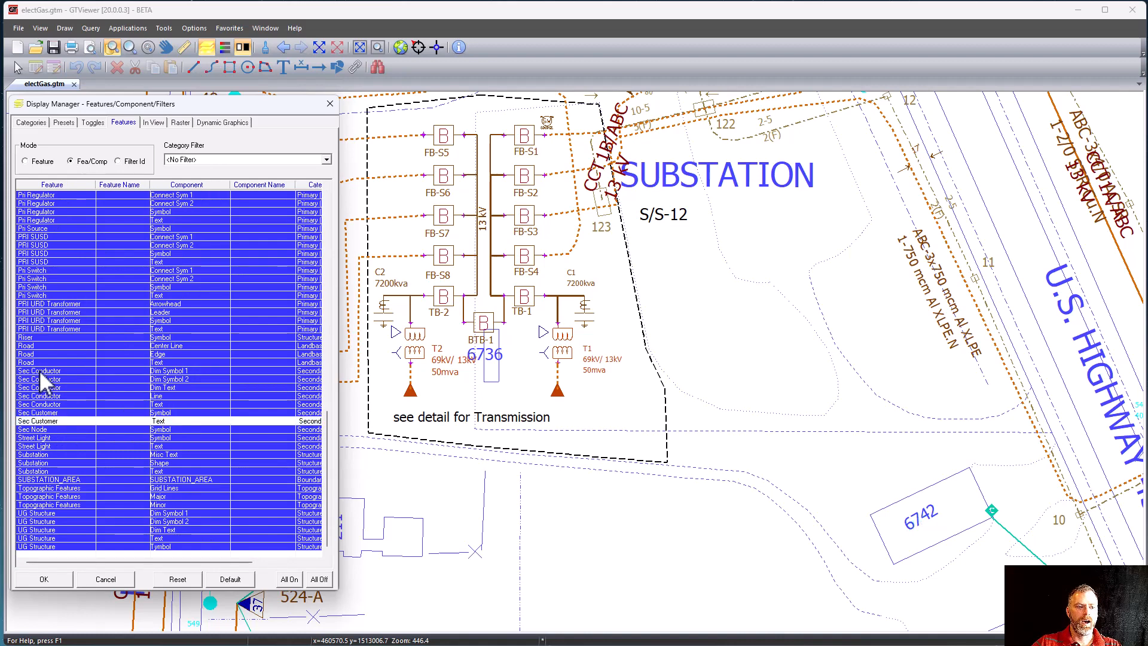
Step: Hide the Substation Text, Shape and Misc Text and Street Light Text components, and reset the display settings
click(34, 470)
click(35, 462)
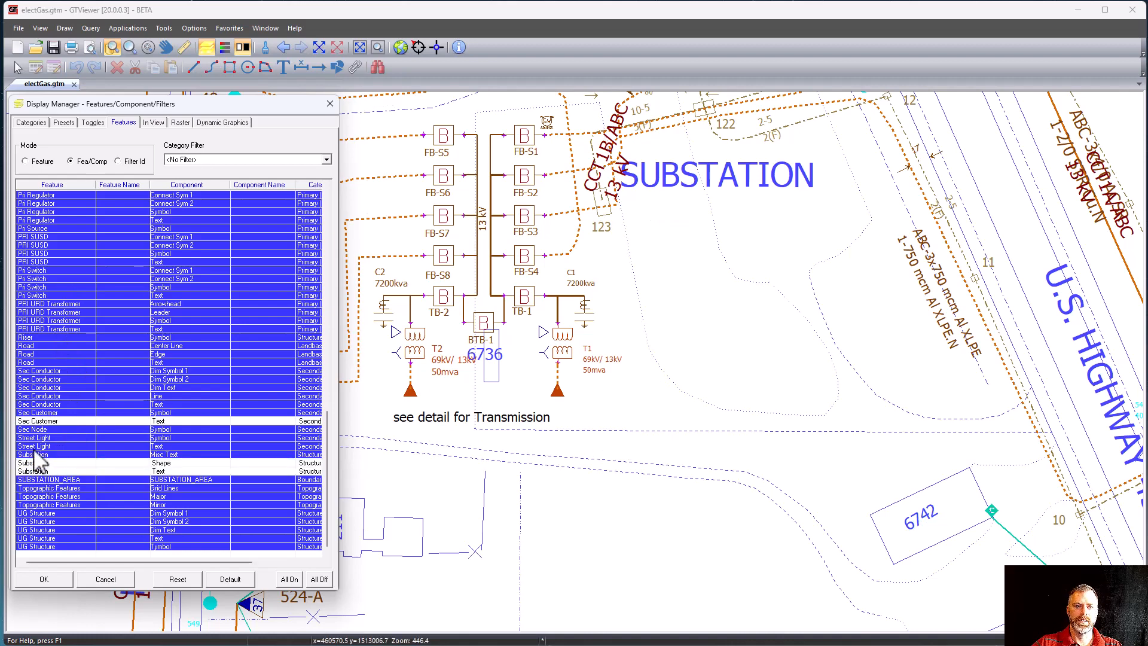
click(35, 446)
click(34, 455)
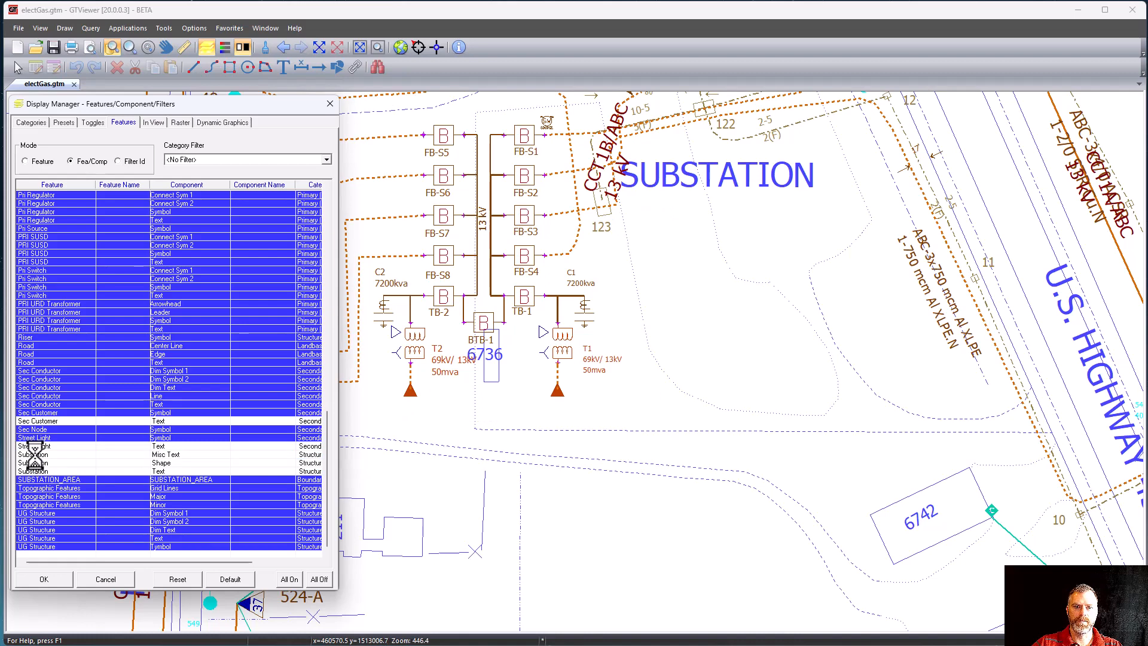
click(169, 575)
click(222, 378)
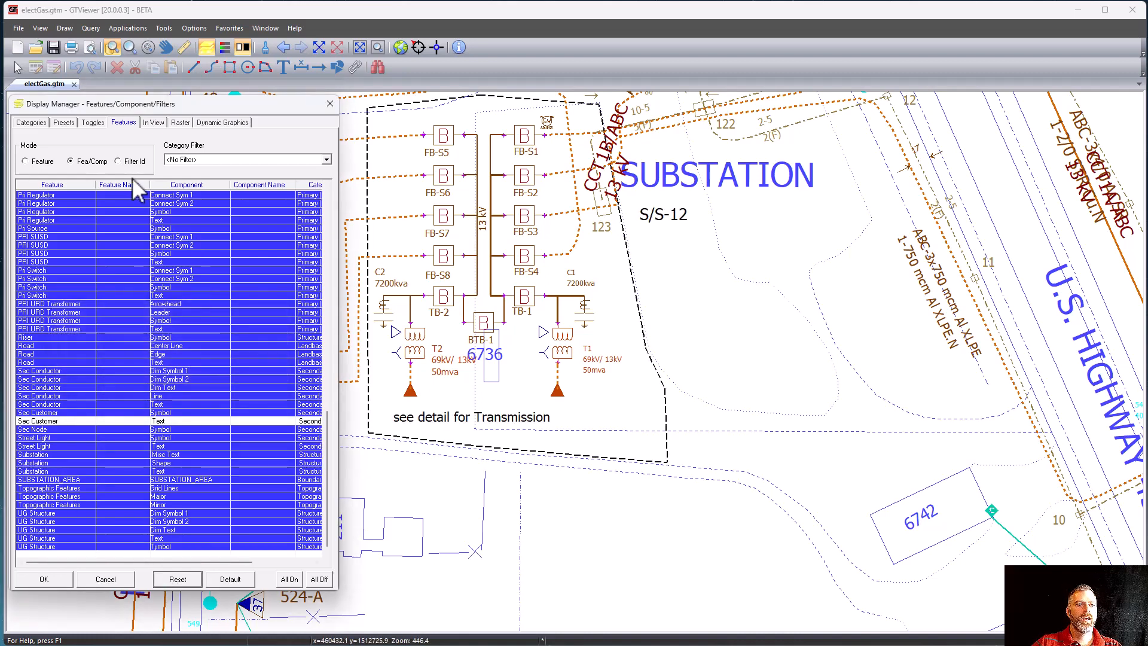
Step: Examine the displayed and filtered counts of features in view at wider map extents and at the road intersection north of the substation
click(154, 122)
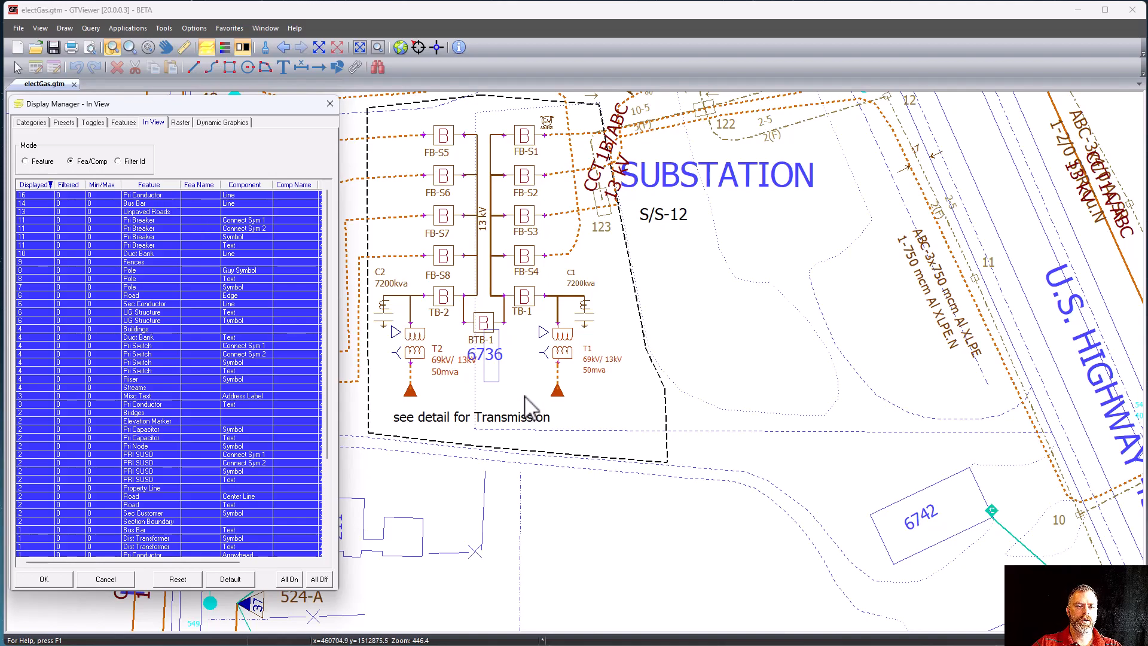
scroll(508, 413, down, 2)
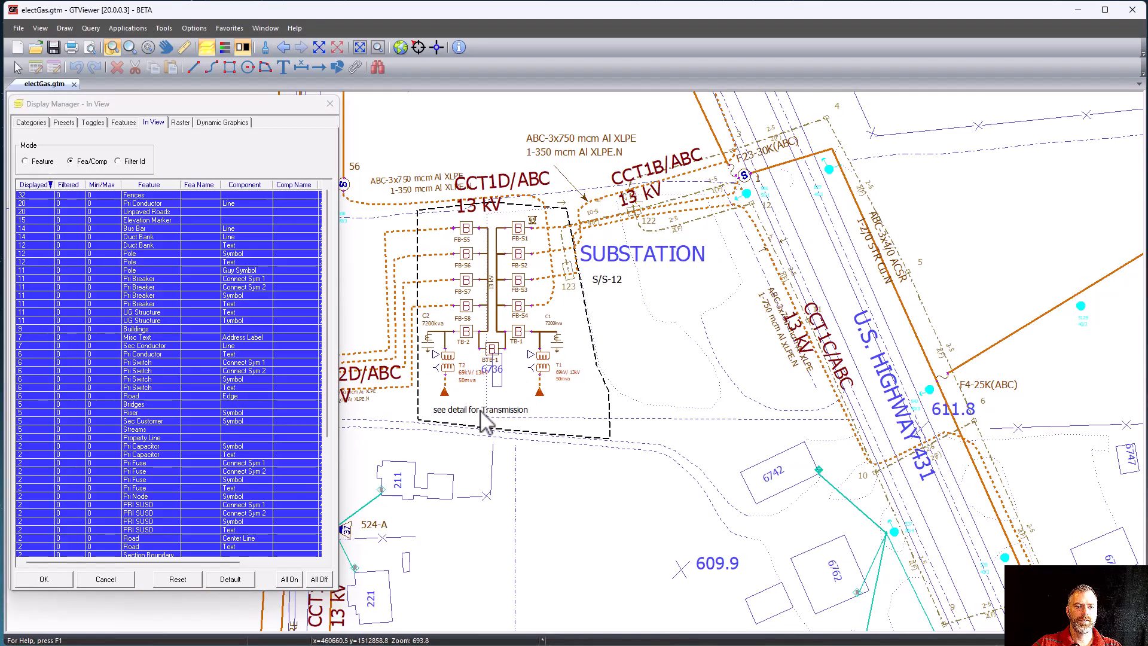
scroll(526, 389, down, 3)
scroll(526, 389, down, 2)
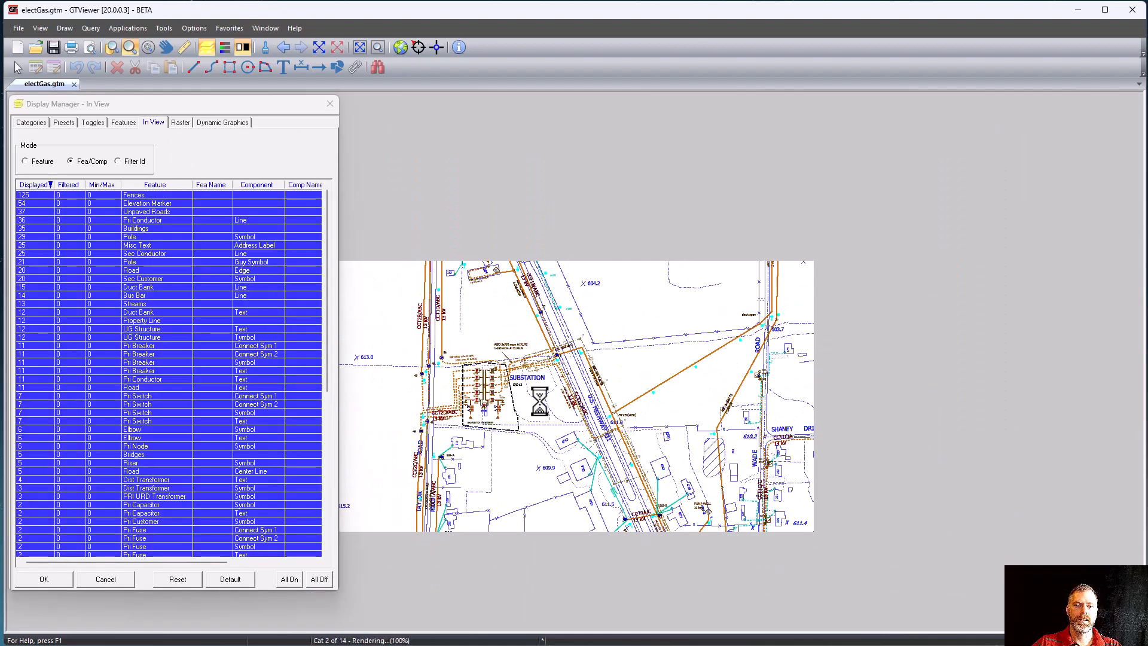
scroll(439, 490, down, 3)
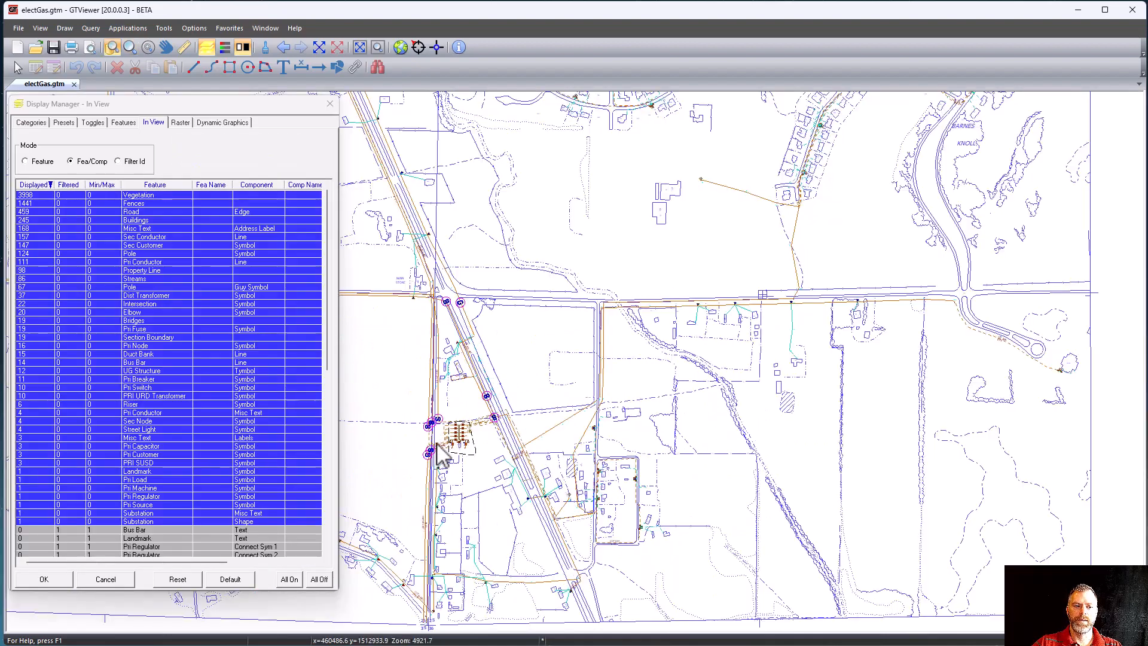
scroll(490, 413, down, 2)
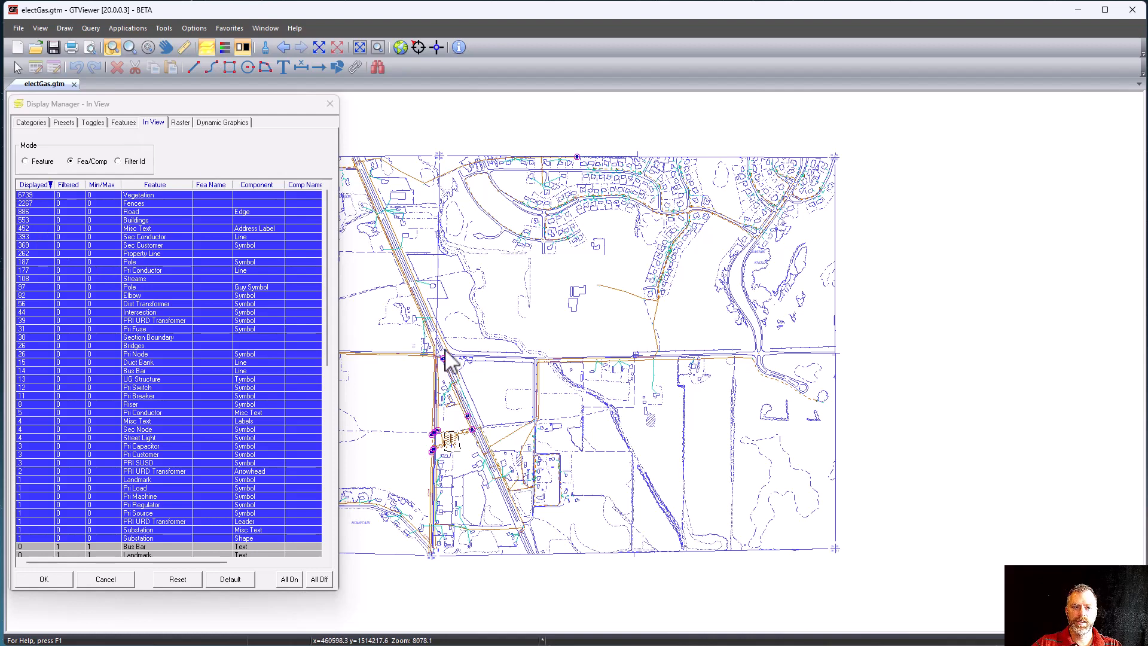
drag(445, 354, 472, 372)
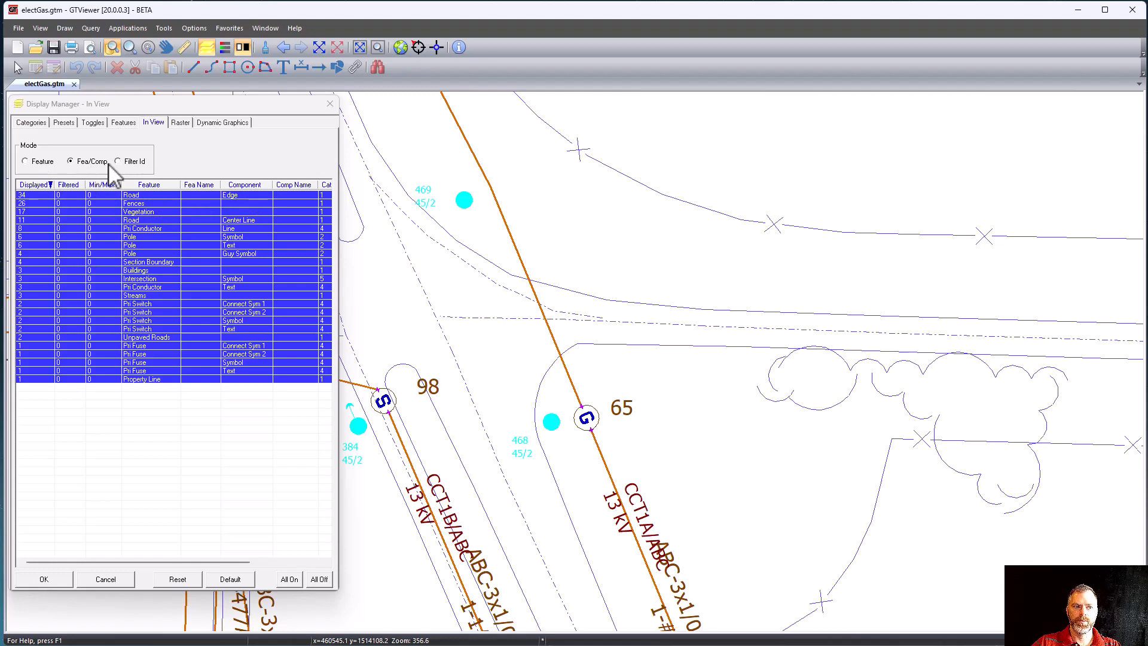
Step: View the in-view list by feature and by filter ID, and return it to feature mode
click(26, 162)
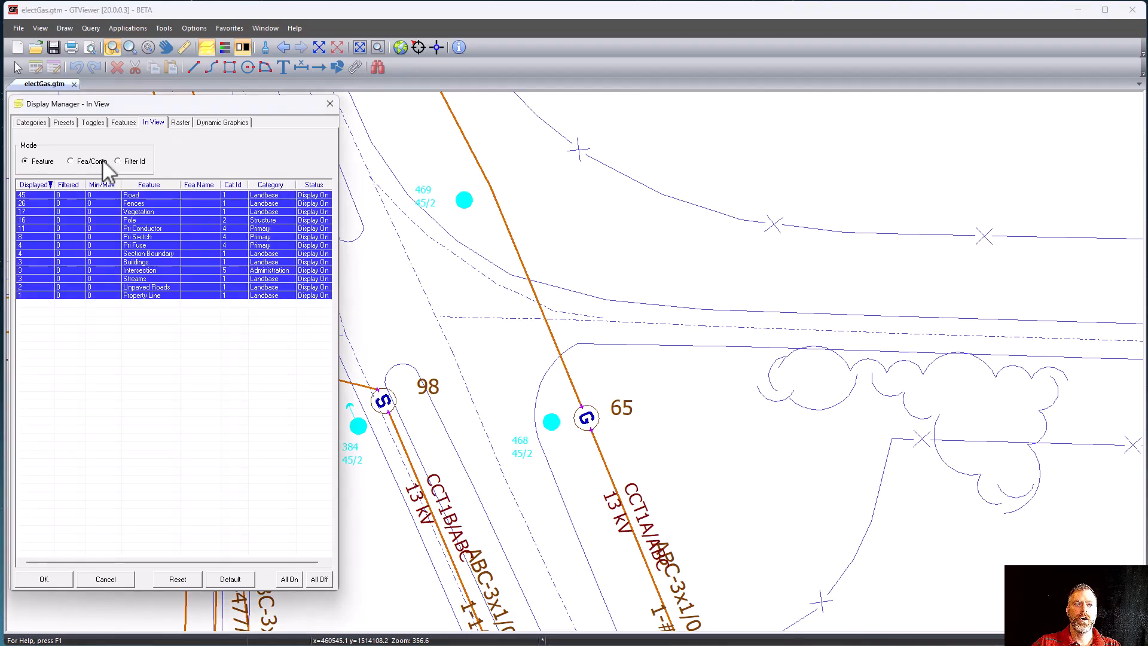
click(118, 162)
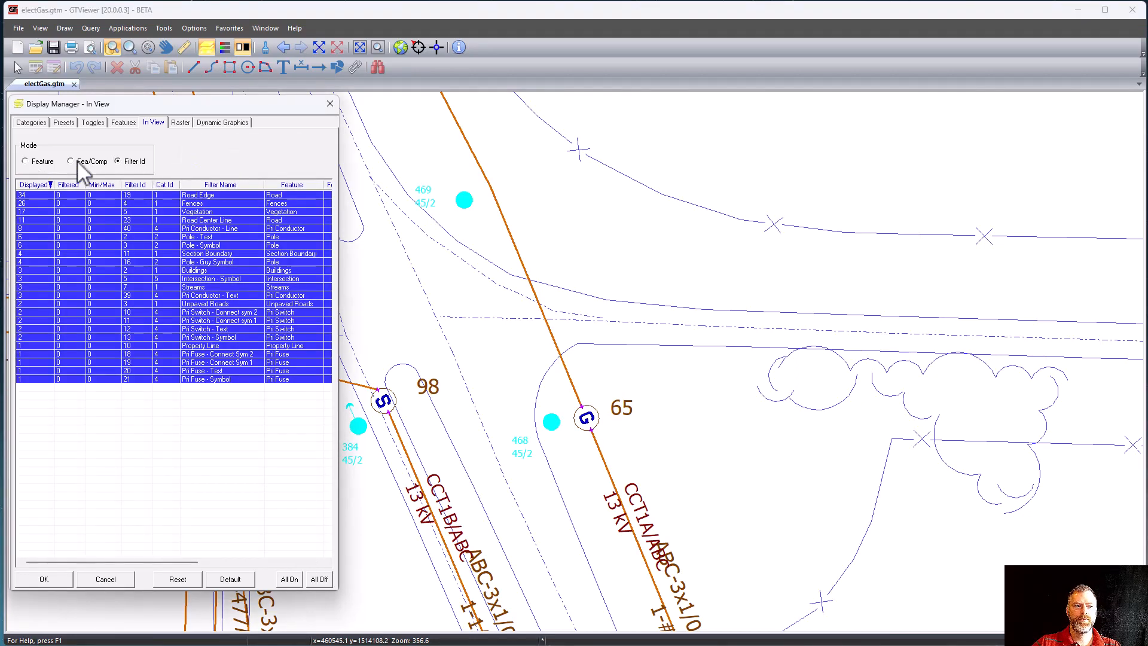
click(25, 161)
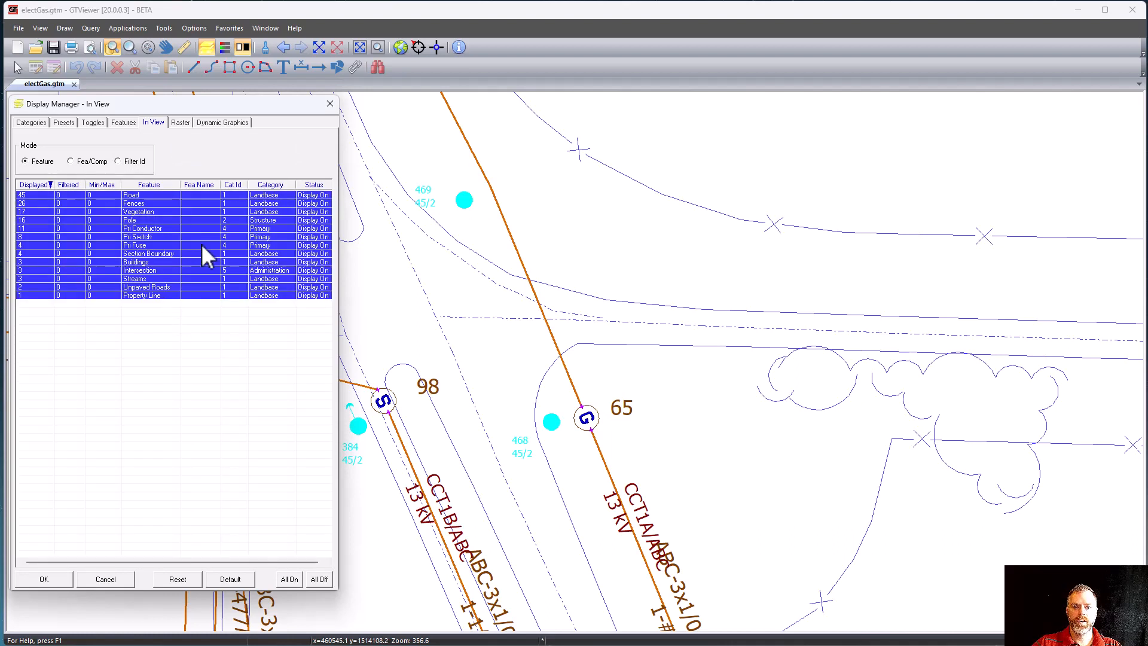
Step: Hide the in-view Pri Conductor and Pole features and show both again
double_click(141, 228)
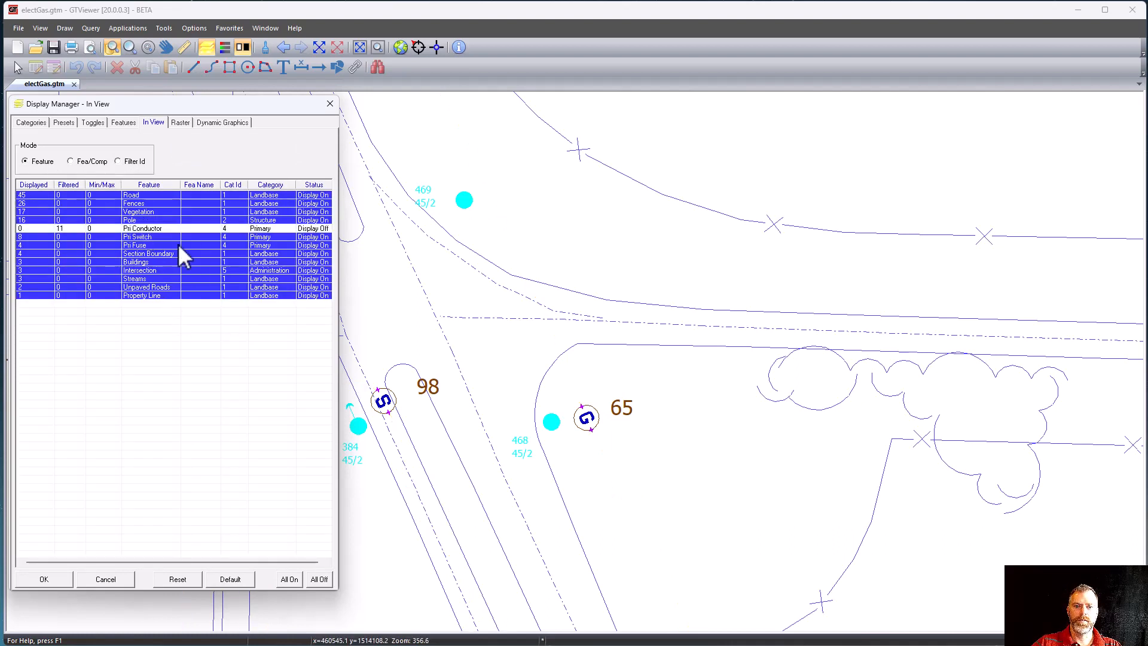
double_click(132, 220)
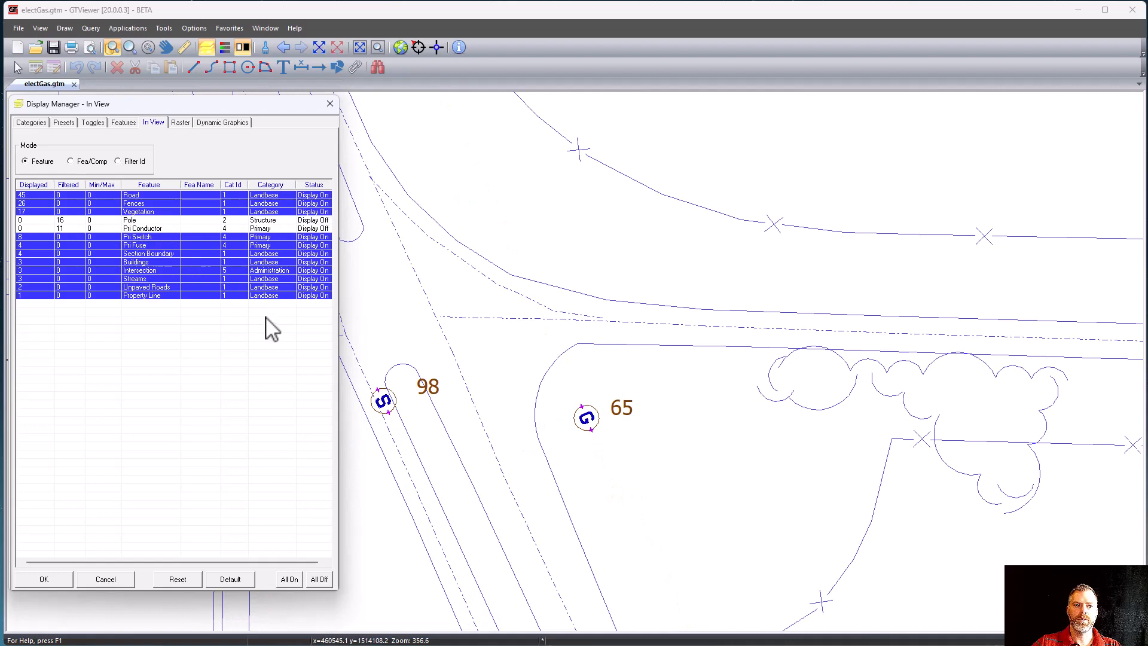
double_click(133, 227)
double_click(125, 220)
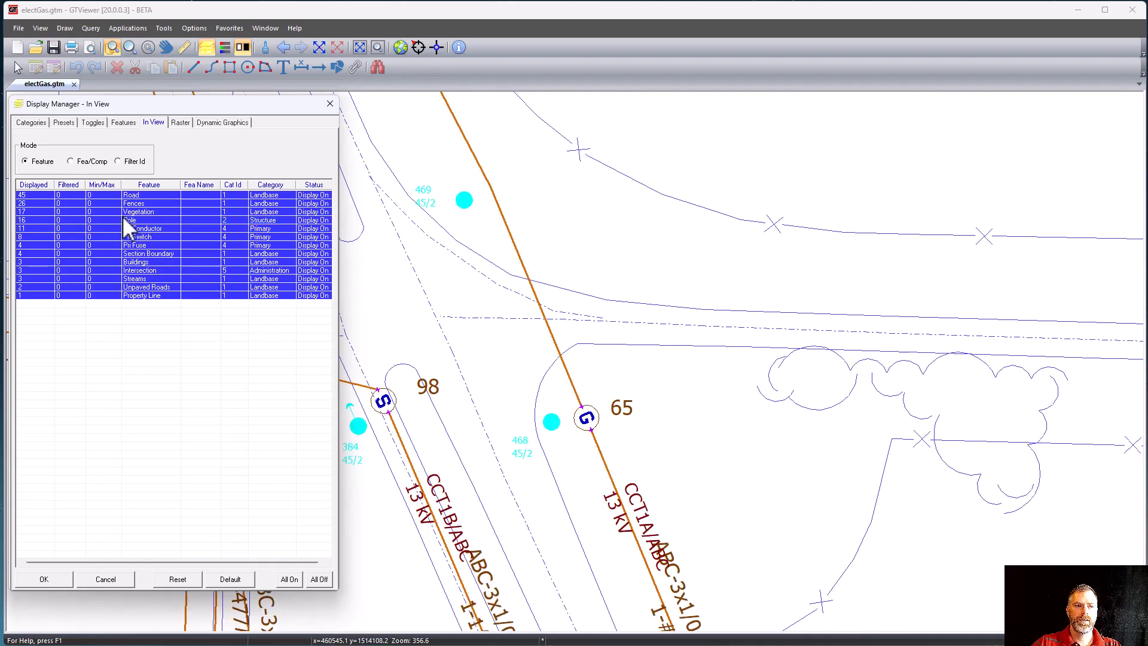
Step: List the in-view features by component and hide the Pole Text and Pri Conductor Text components
click(71, 162)
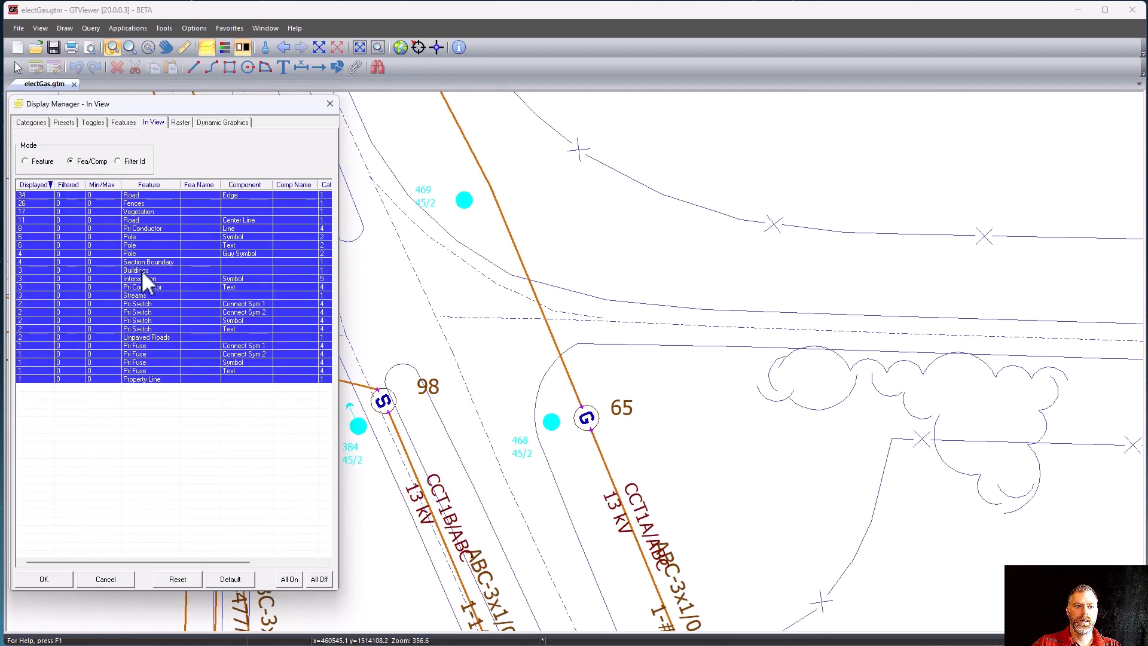
double_click(220, 243)
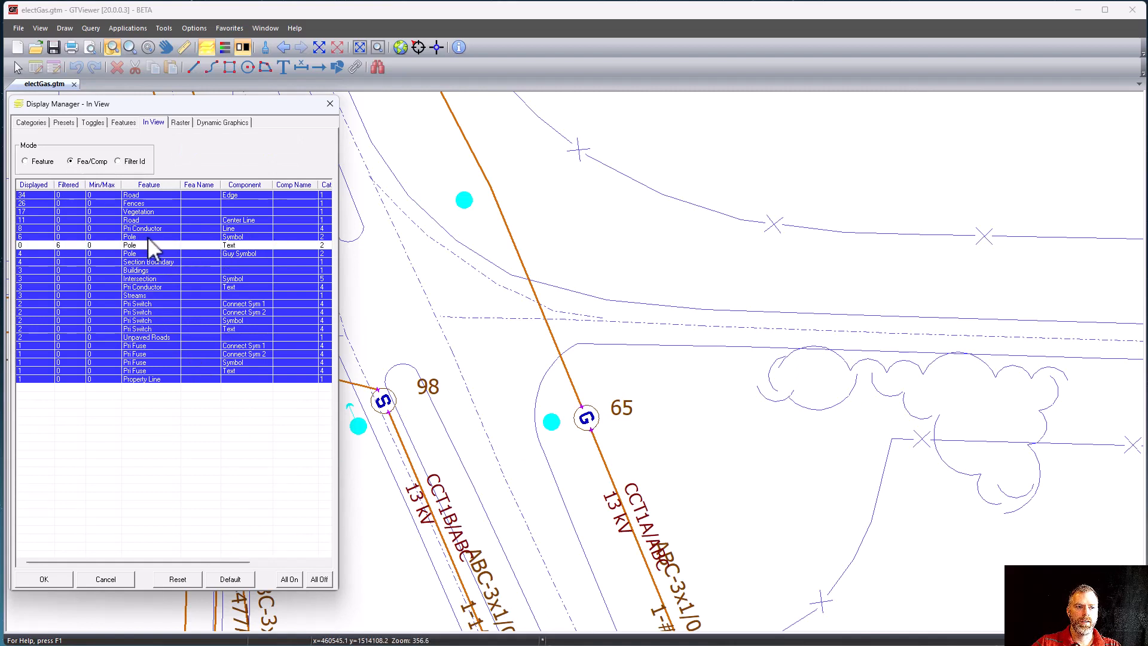
double_click(146, 286)
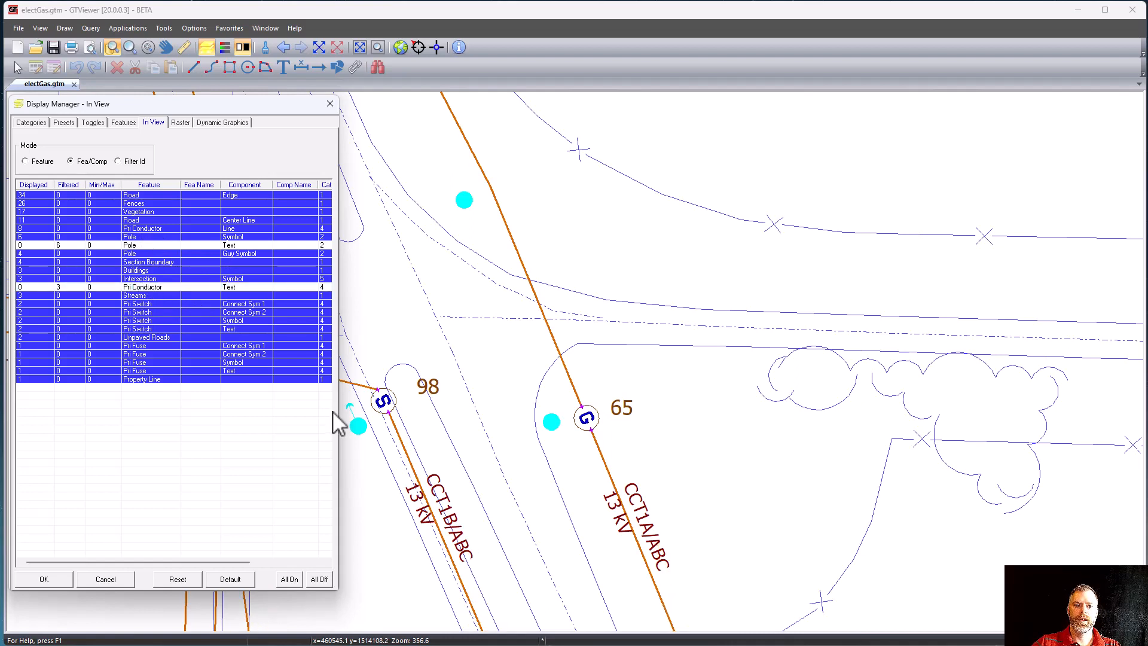
Step: Unhide the raster imagery on the map and turn off the Non-Category Raster entry in the Display Manager
click(180, 123)
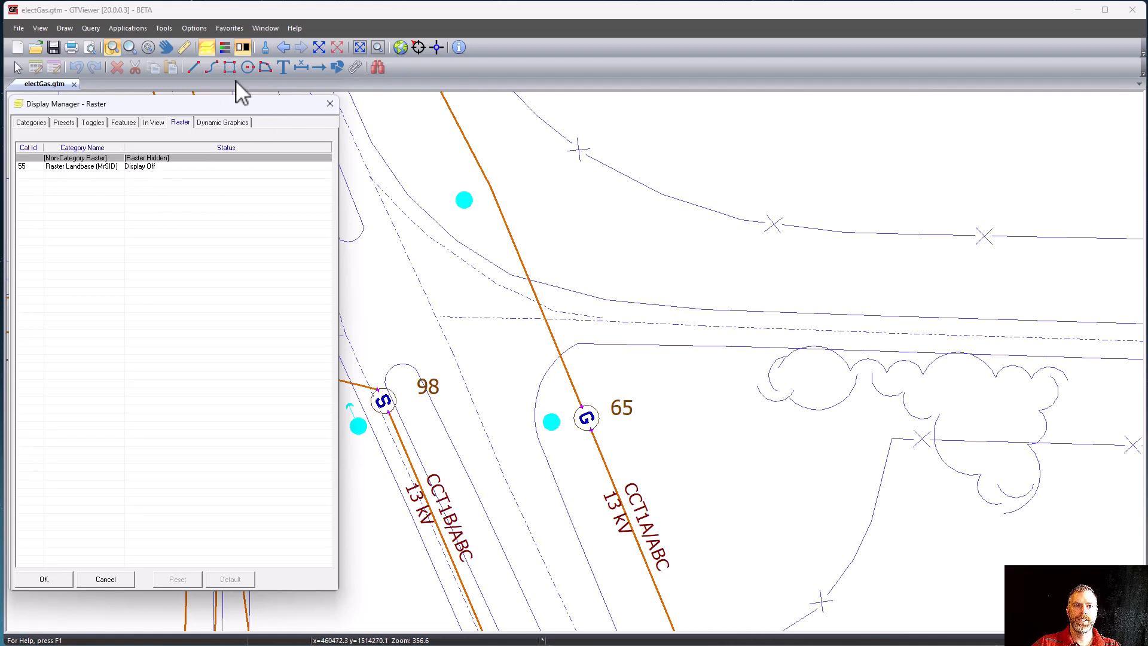
click(243, 47)
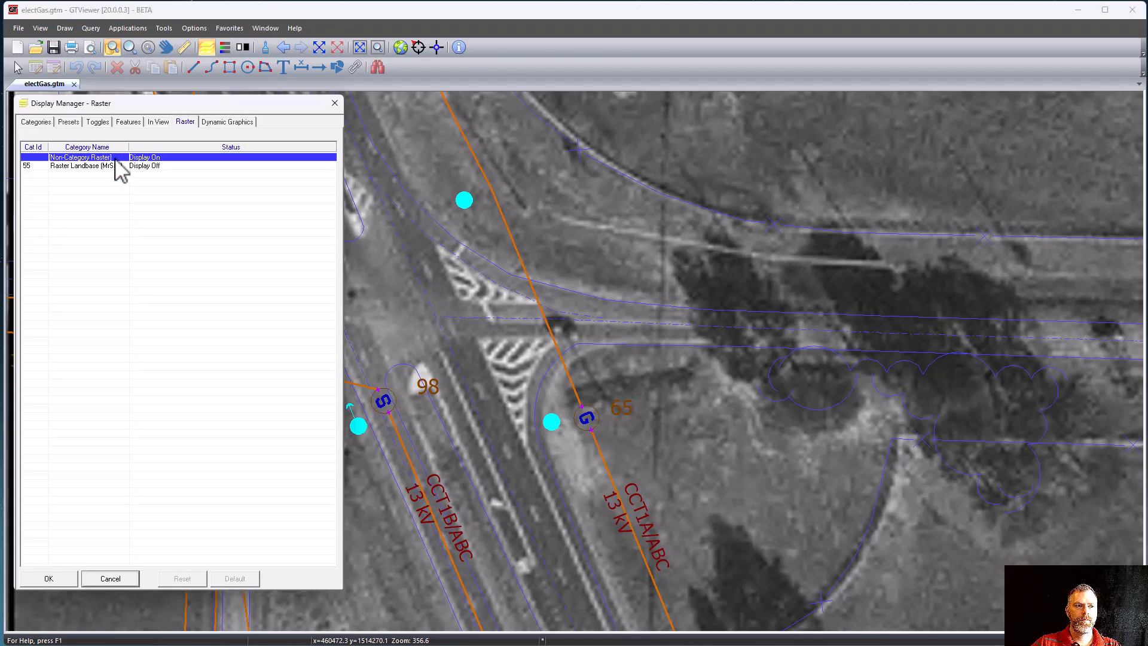
double_click(116, 159)
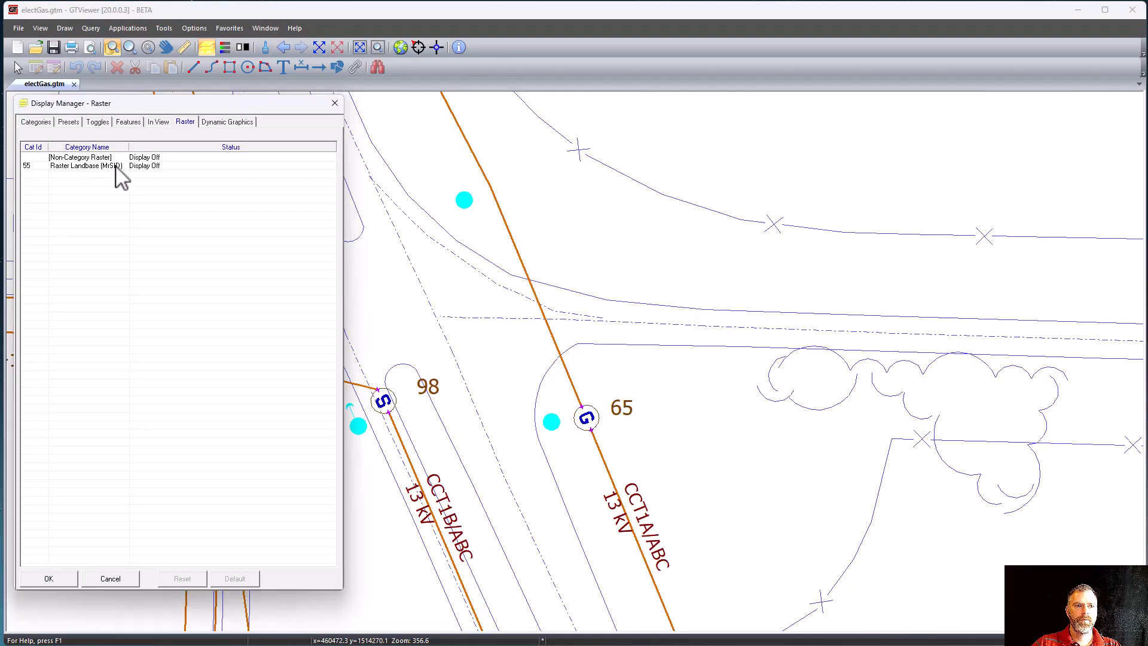
Step: Turn the Raster Landbase (MrSID) category on and off again
double_click(116, 167)
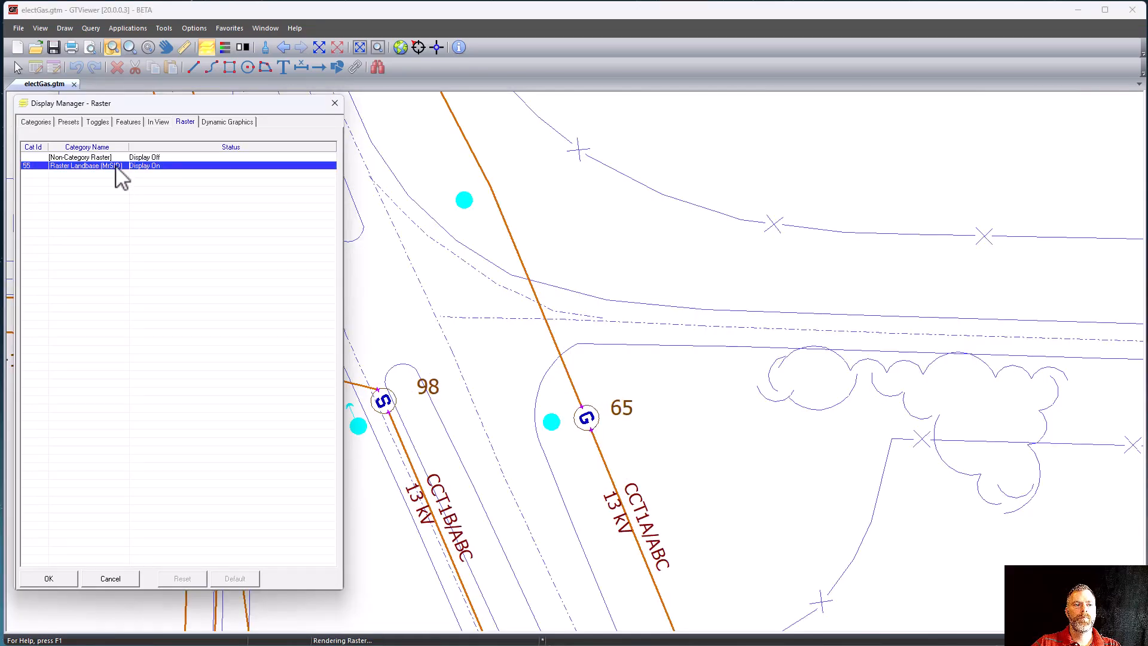
double_click(114, 167)
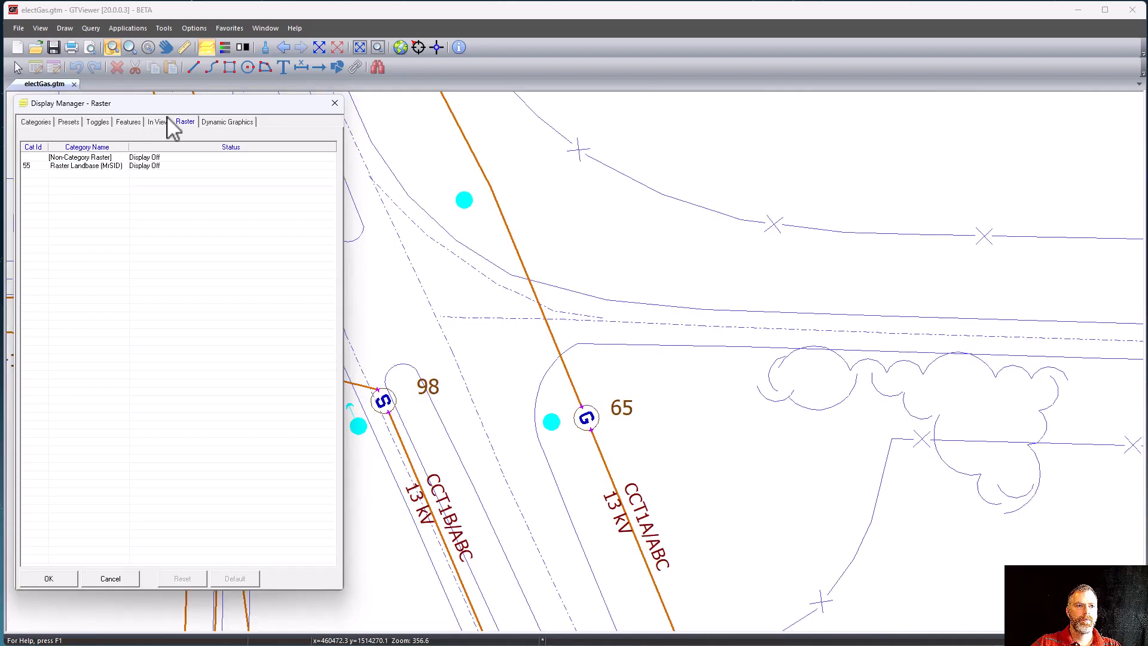
Step: Hide the raster imagery again and turn off the close Primary Conductor labels in the Display Manager's dynamic graphics
click(242, 47)
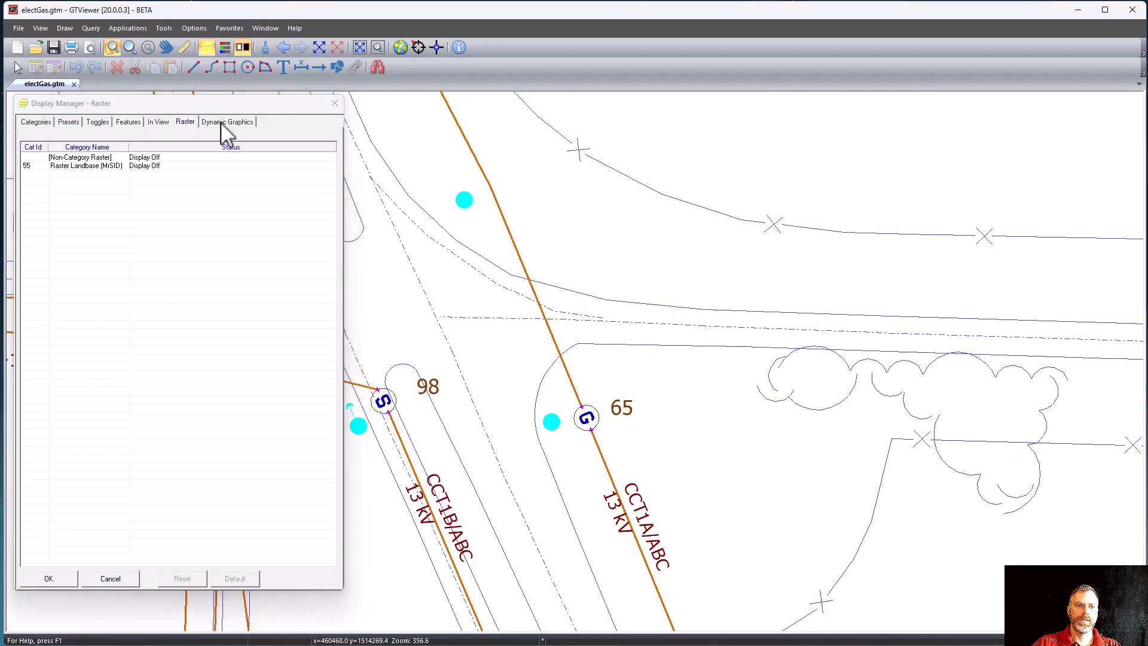
click(247, 163)
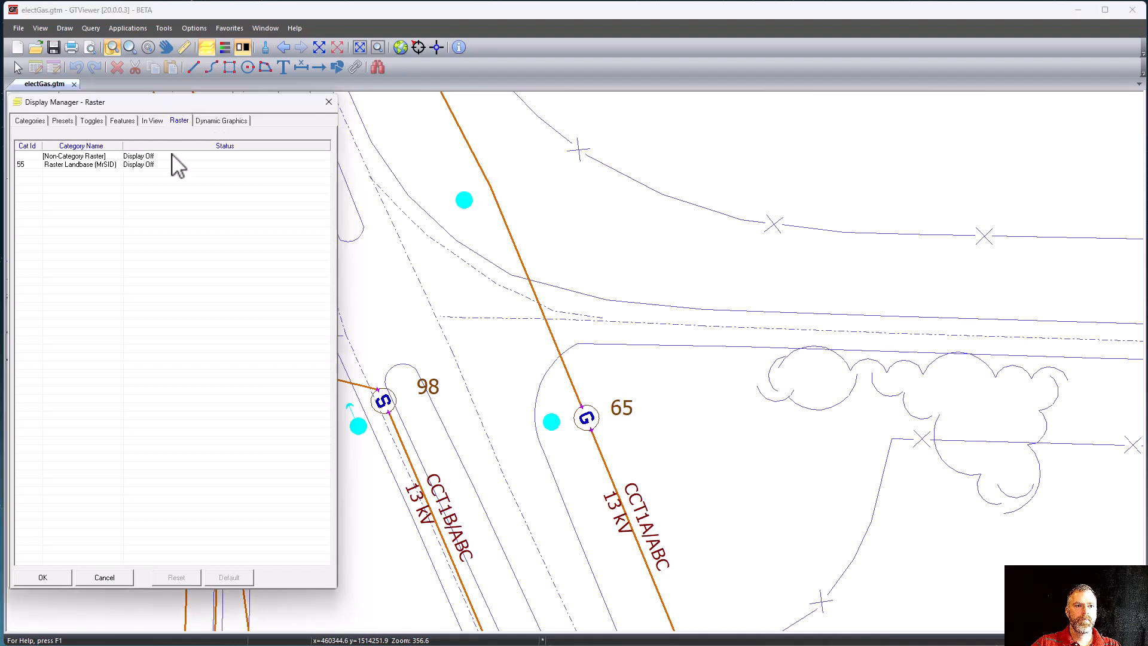
click(227, 122)
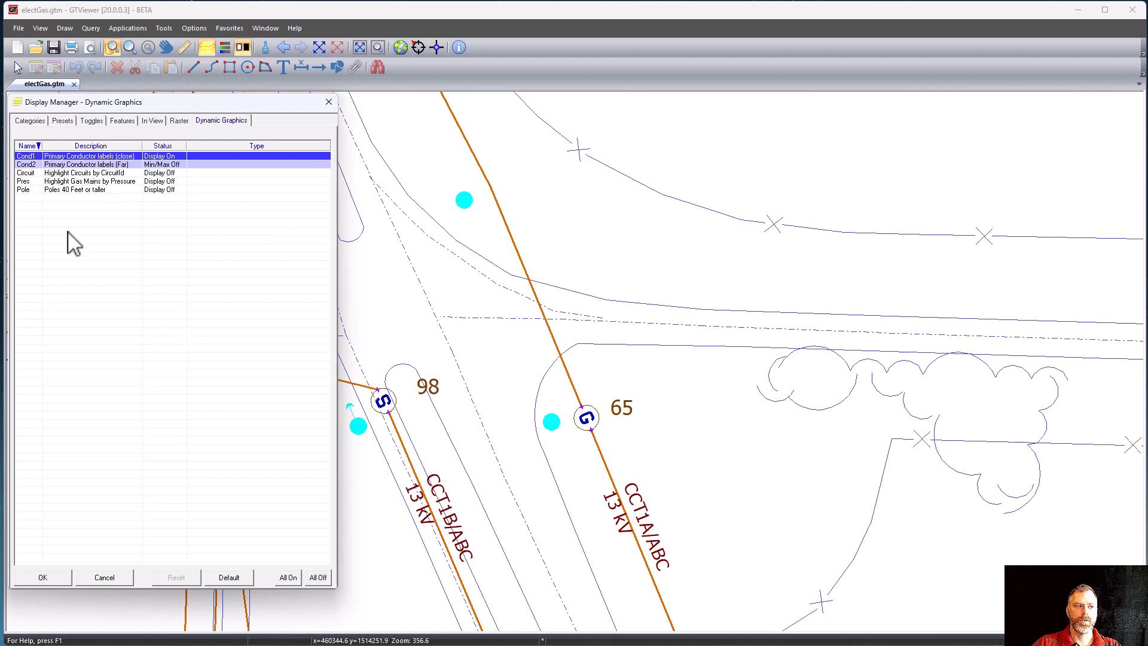
double_click(88, 157)
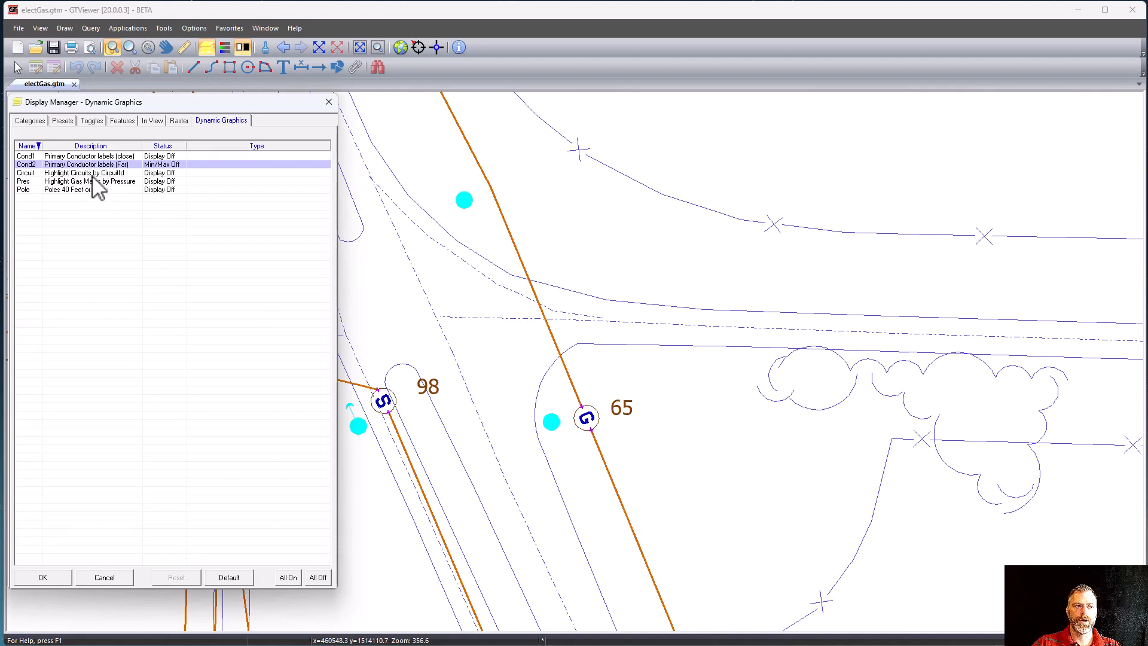
Step: Turn on the Highlight Circuits by CircuitId dynamic graphic and view a wider area around Nunn Store
double_click(99, 174)
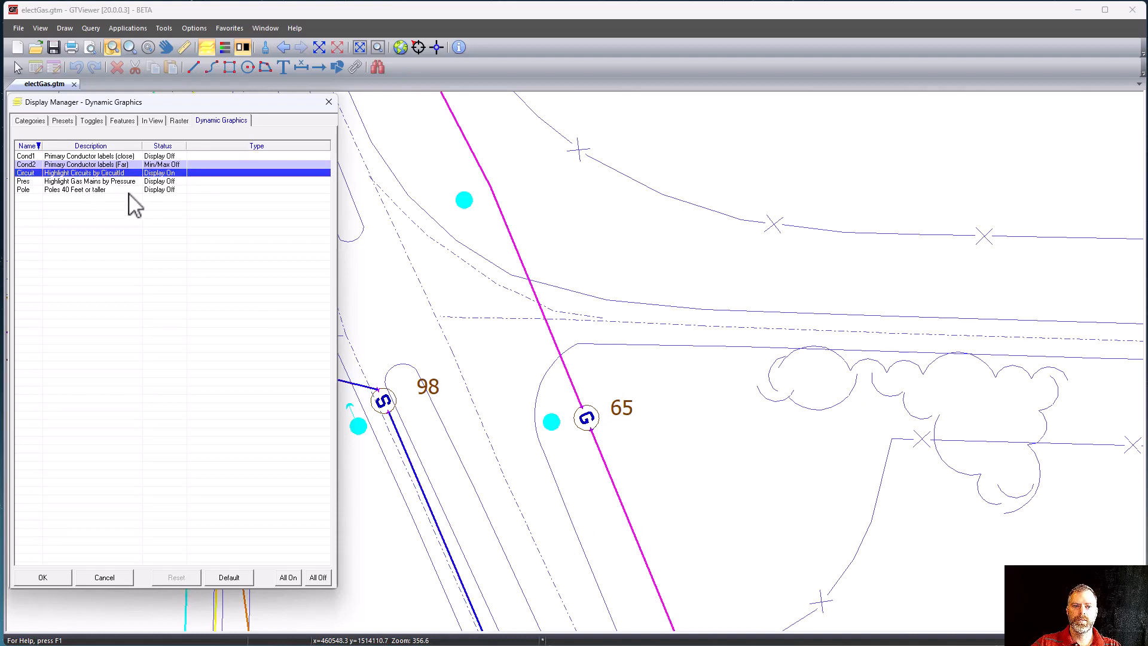
scroll(604, 338, down, 4)
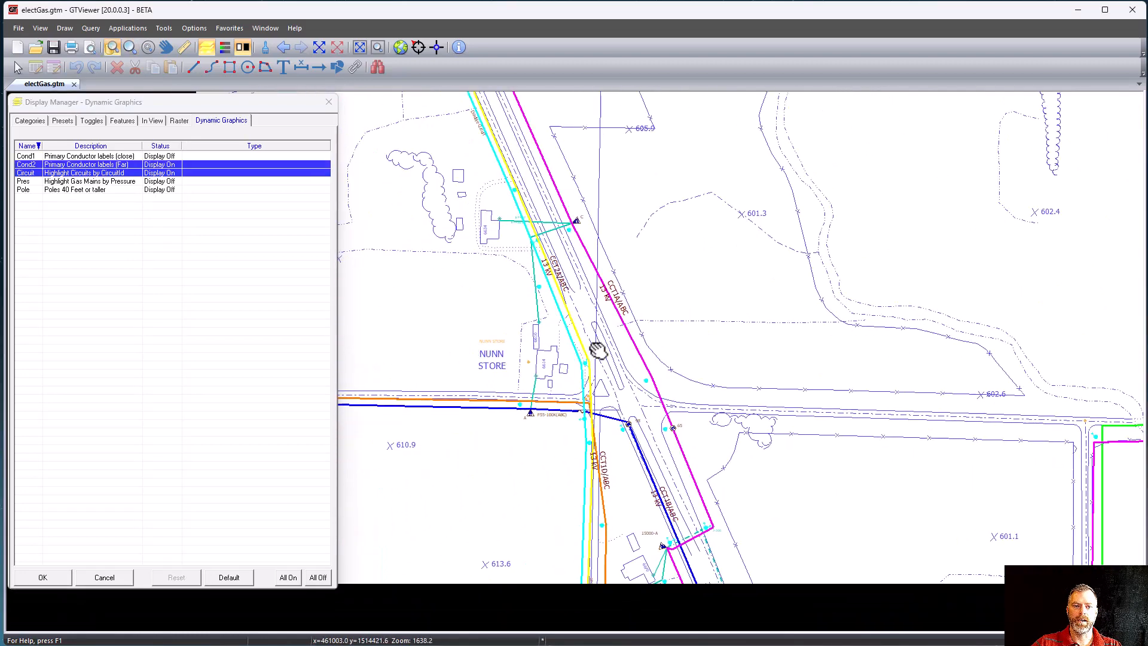
drag(598, 349, 707, 364)
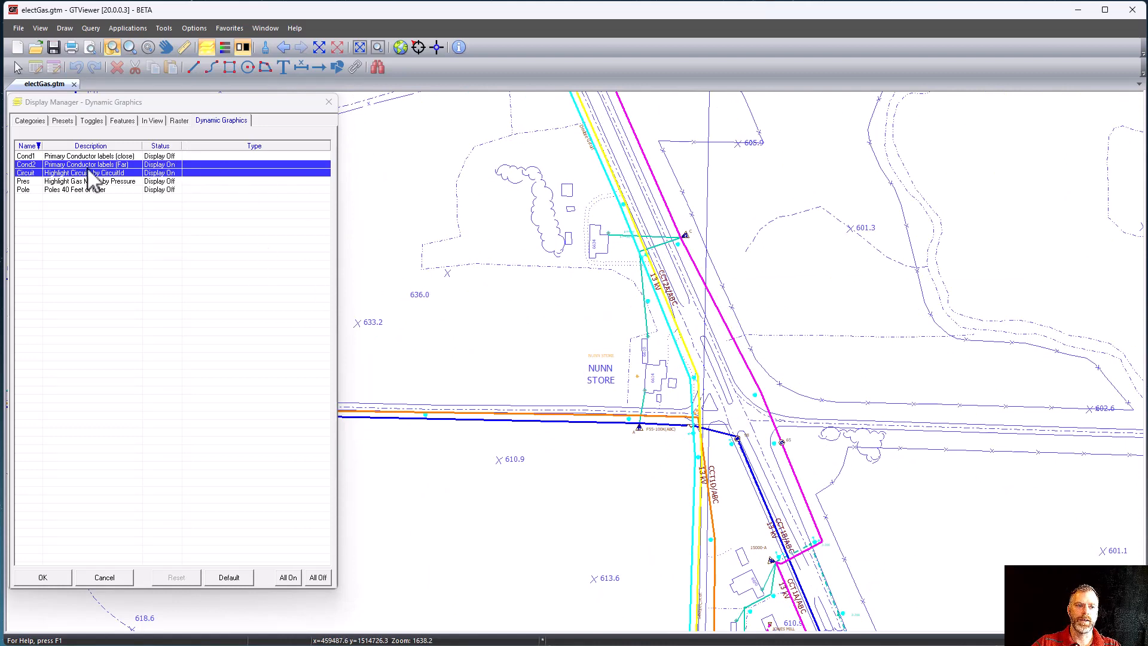
Step: Turn off the far Primary Conductor labels, and switch the circuit highlighting off and on again
click(79, 173)
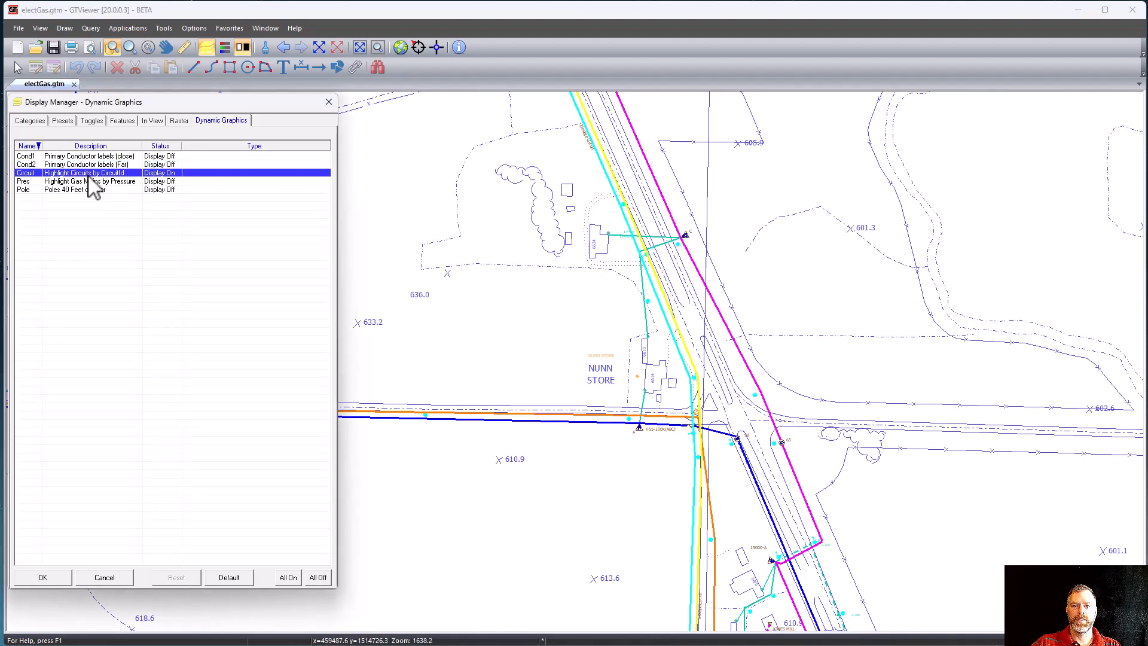
double_click(78, 173)
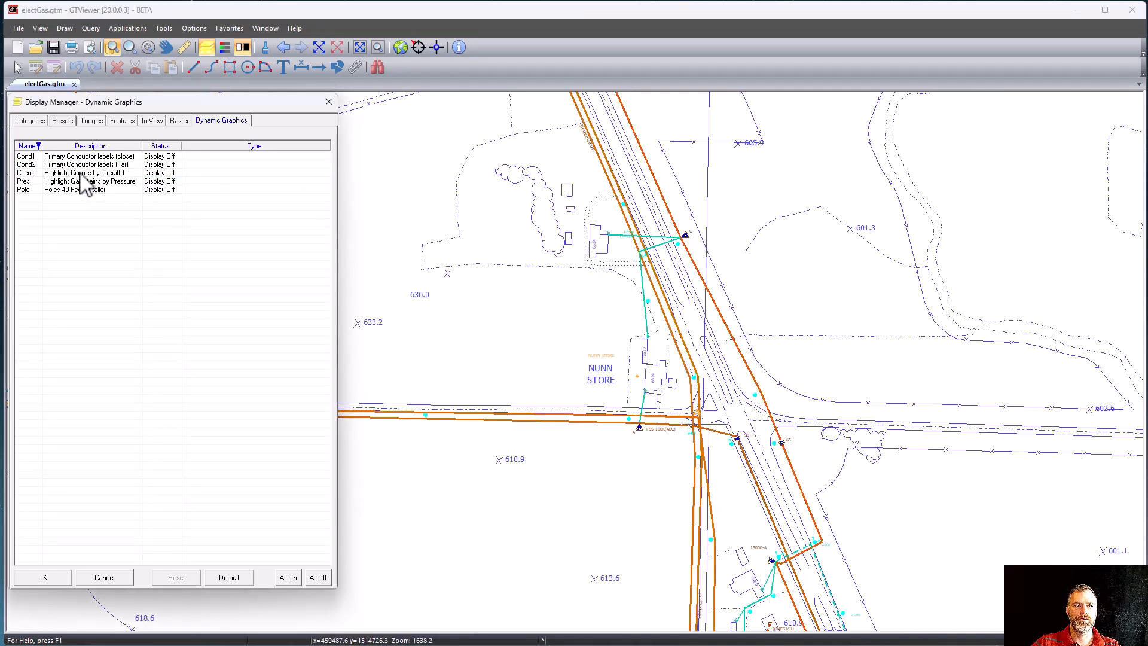
double_click(82, 174)
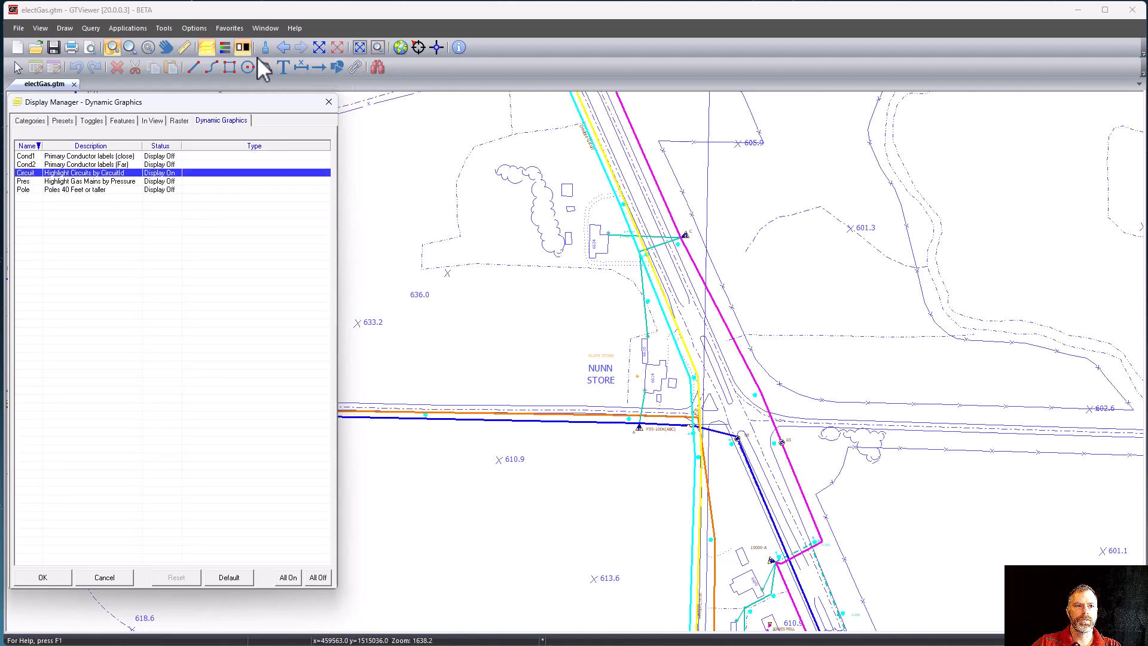
Step: Gray out the base map and turn the Poles 40 Feet or taller dynamic graphic on and off
click(225, 47)
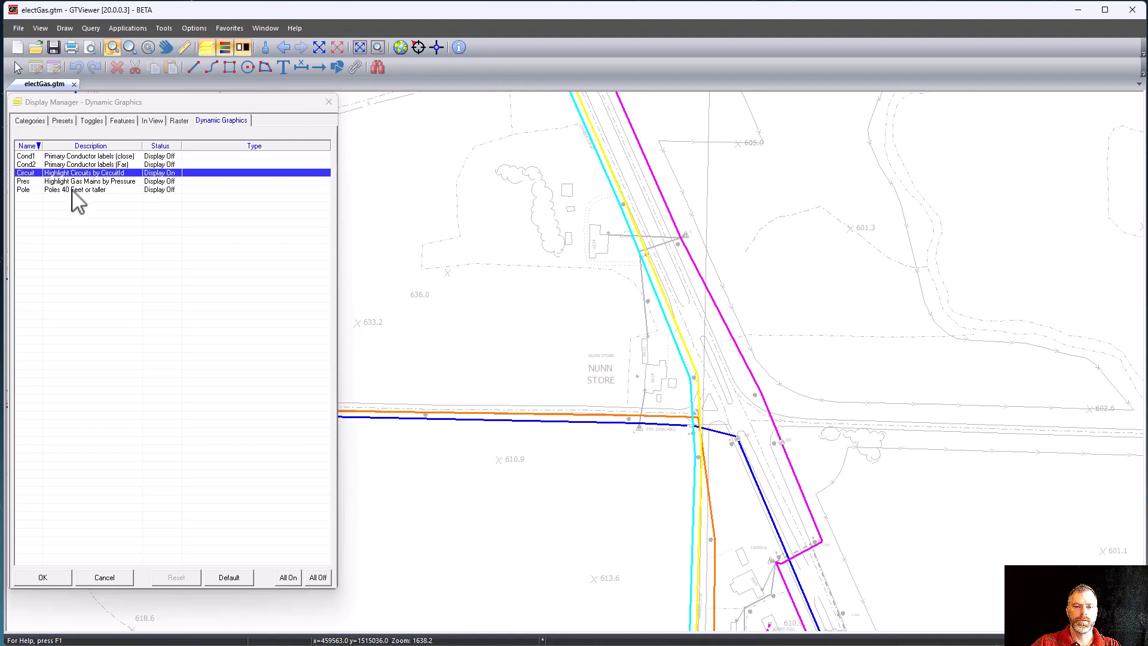
click(98, 190)
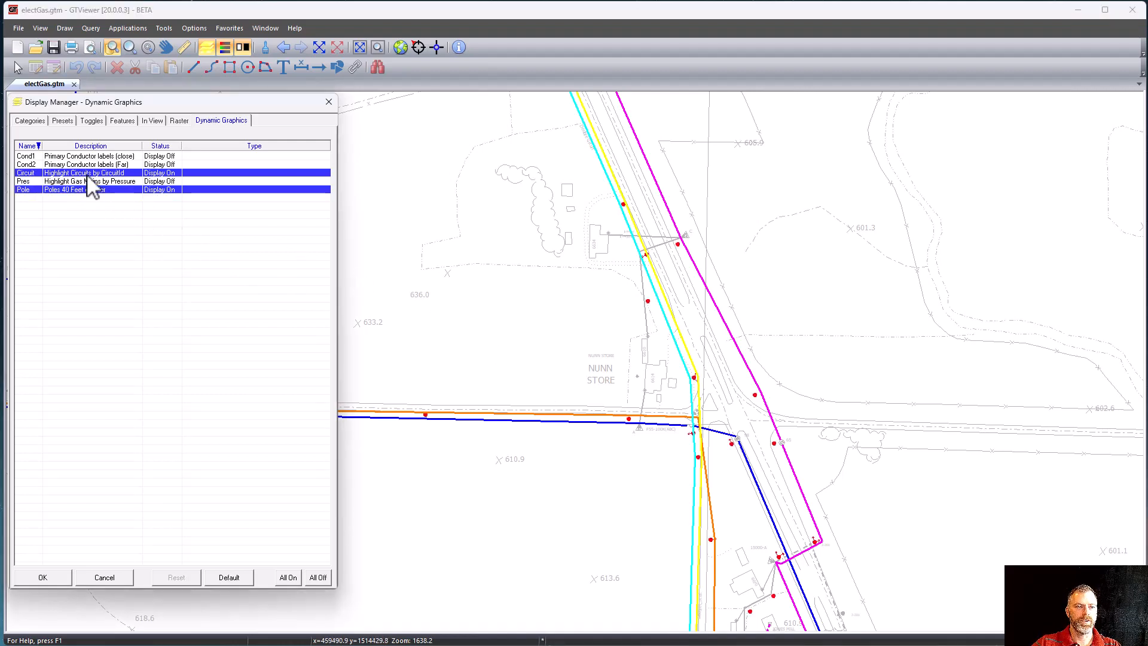
click(92, 189)
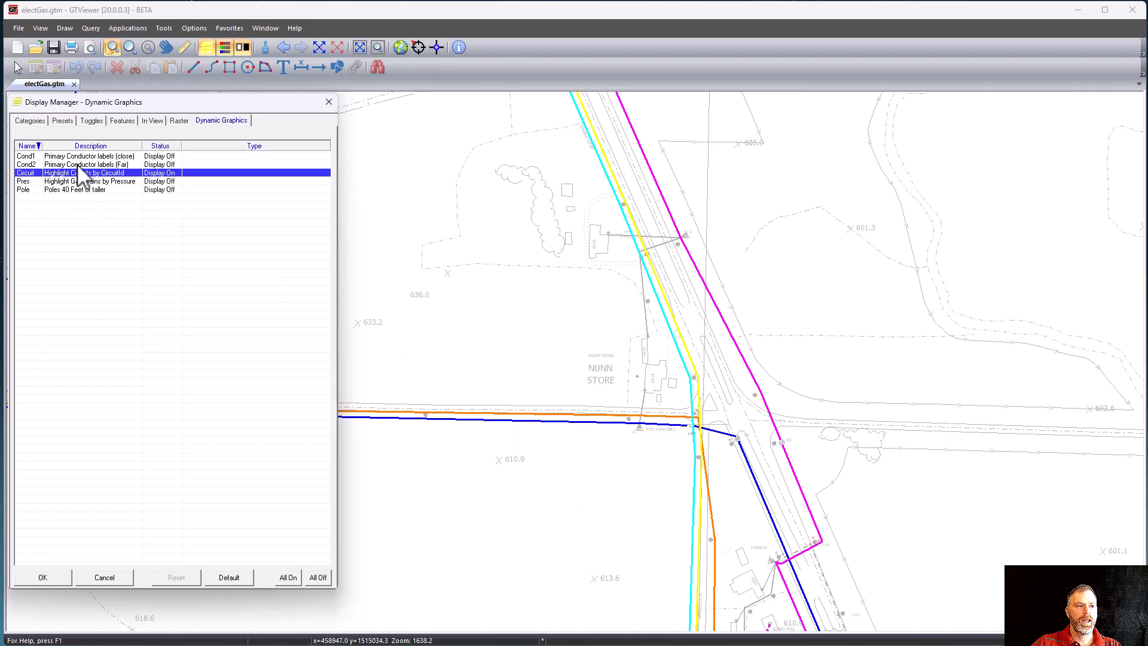
Step: Turn off the circuit highlighting, restore the base map's colors and accept the Display Manager settings
click(81, 174)
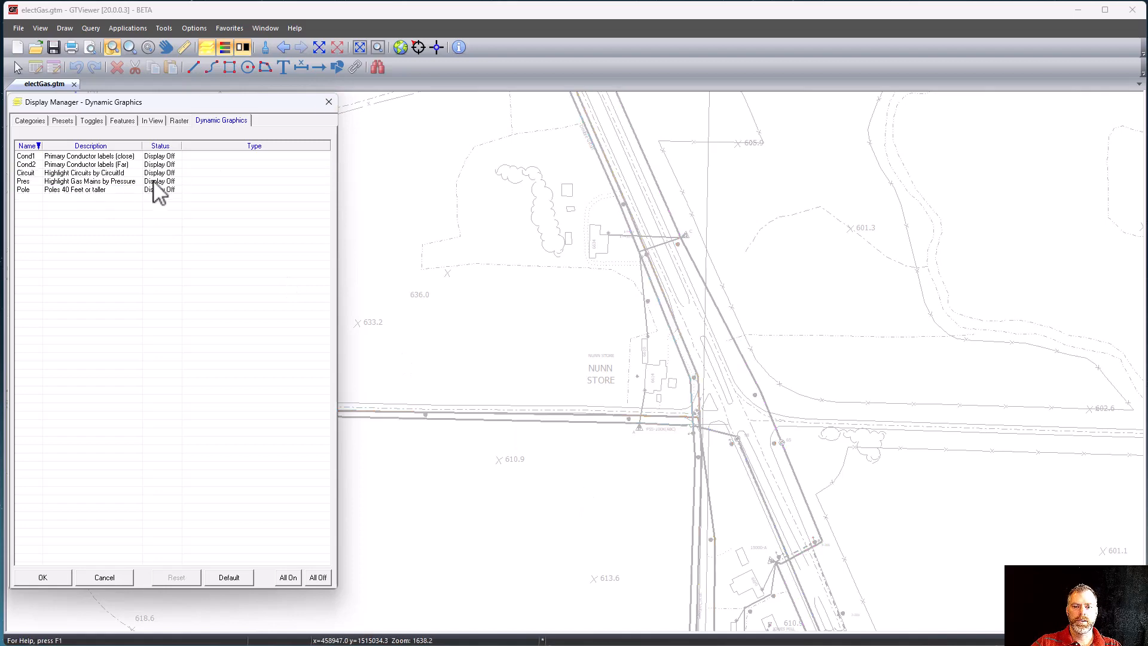
click(264, 48)
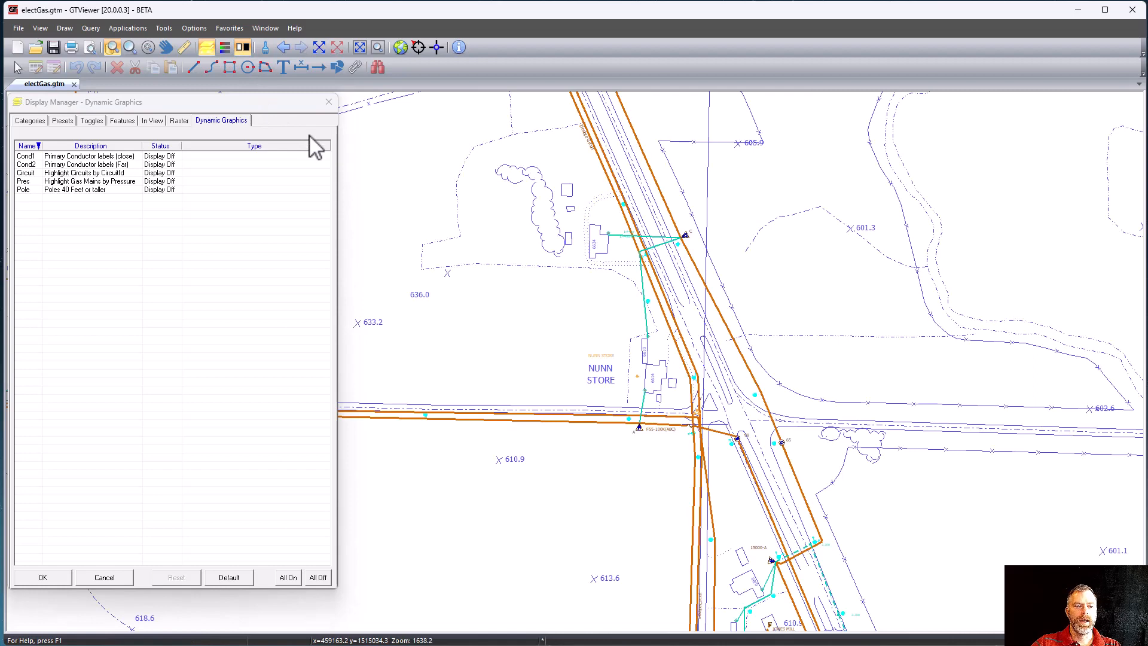
click(43, 577)
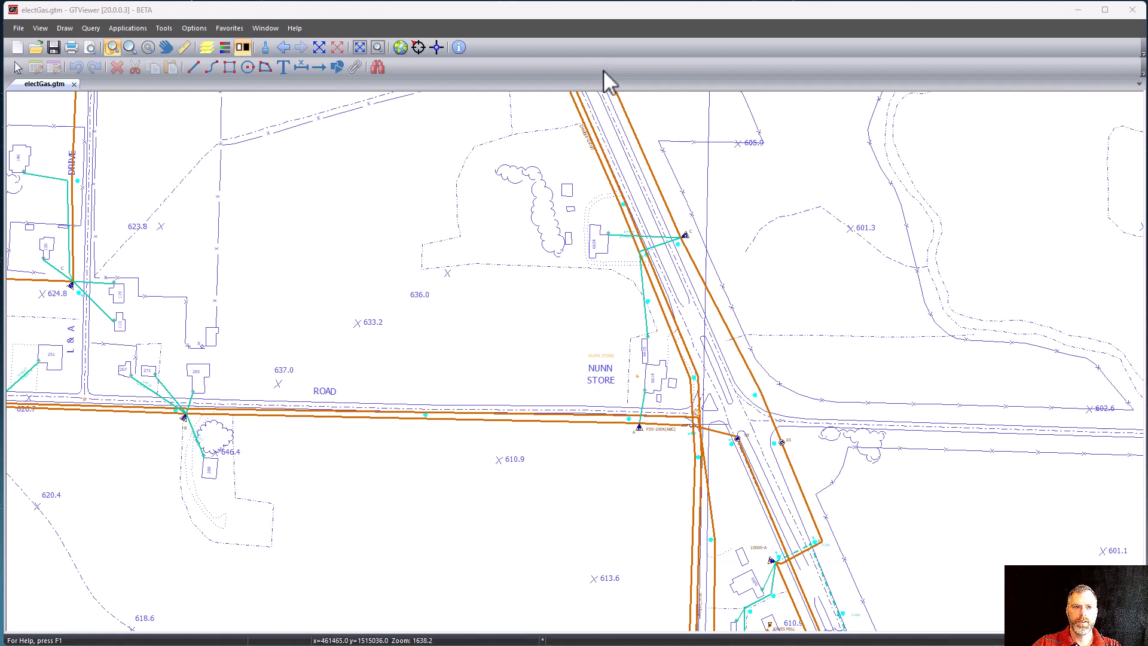
Step: Draw a three-segment red dashed line about 1009 ft long in the open area west of the highway
click(195, 67)
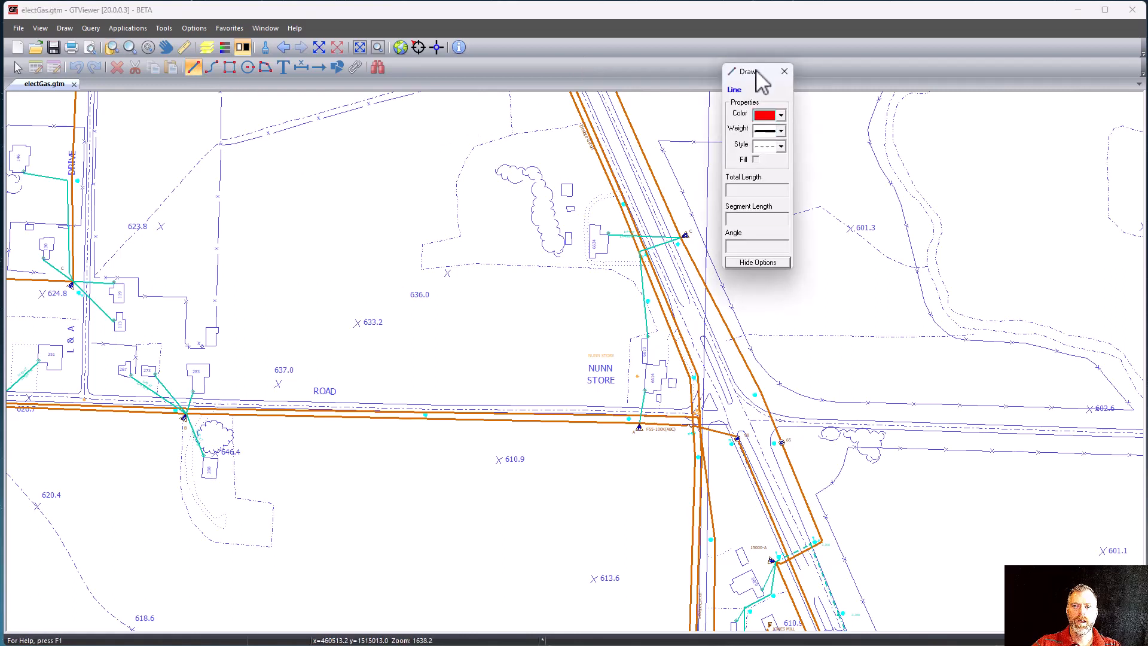
mouse_move(756, 72)
mouse_down()
mouse_move(756, 97)
mouse_move(1095, 107)
mouse_up()
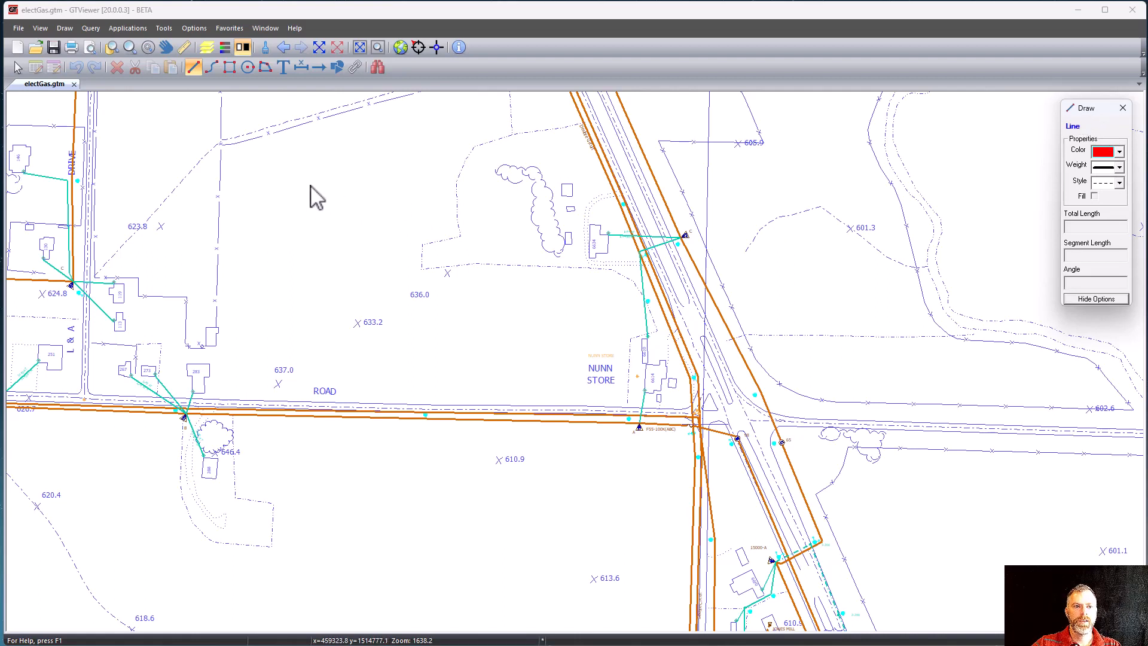
click(266, 177)
click(332, 281)
click(471, 292)
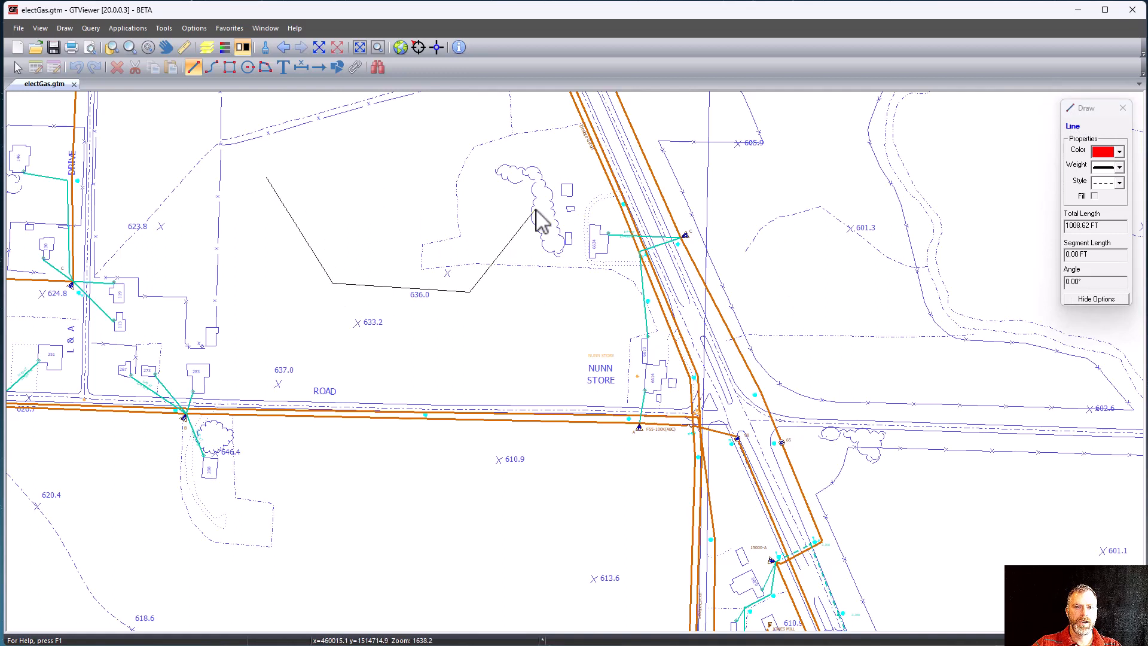
double_click(535, 209)
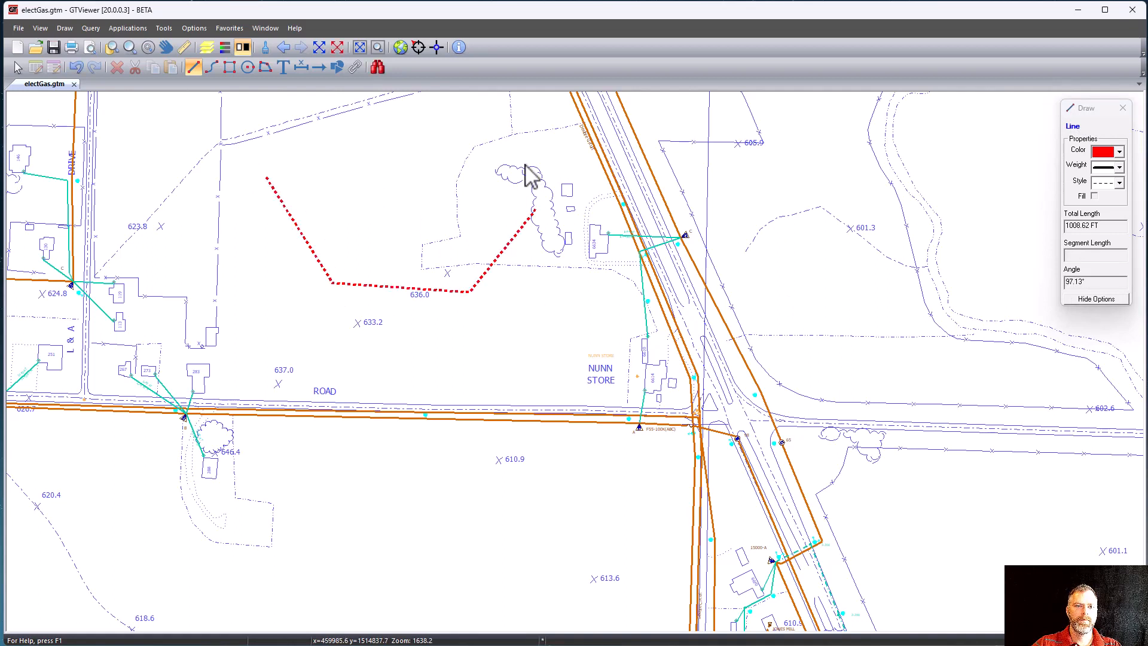
Step: Draw a second red dashed line below the first, removing misplaced vertices along the way, about 919 ft long with three segments
click(374, 359)
click(454, 386)
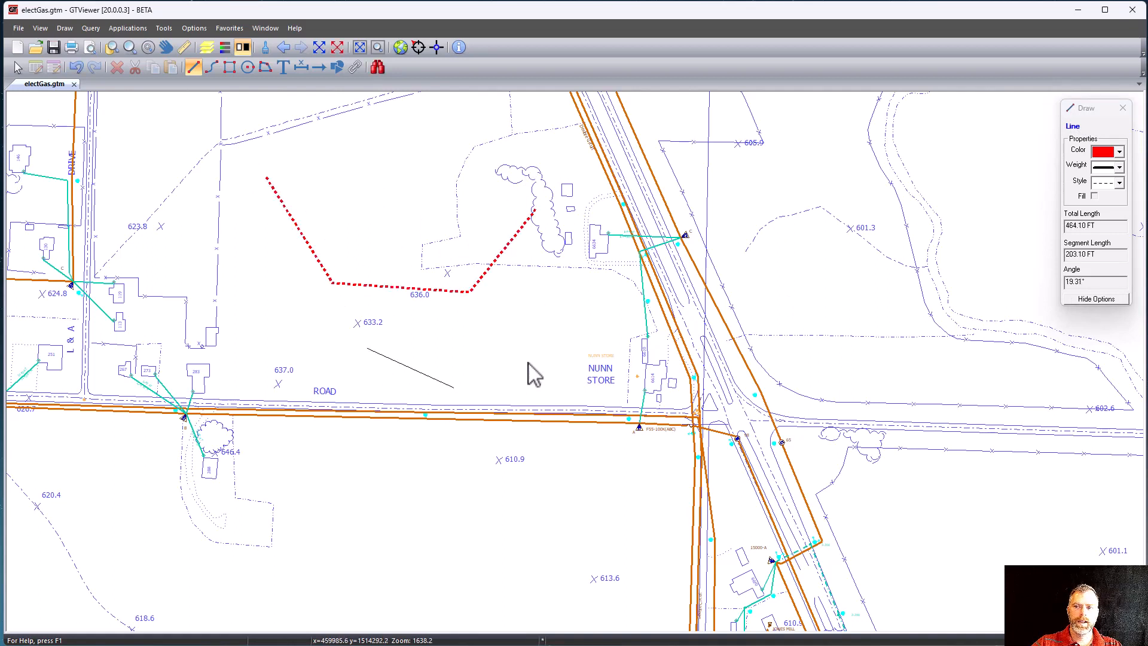
click(548, 336)
click(560, 245)
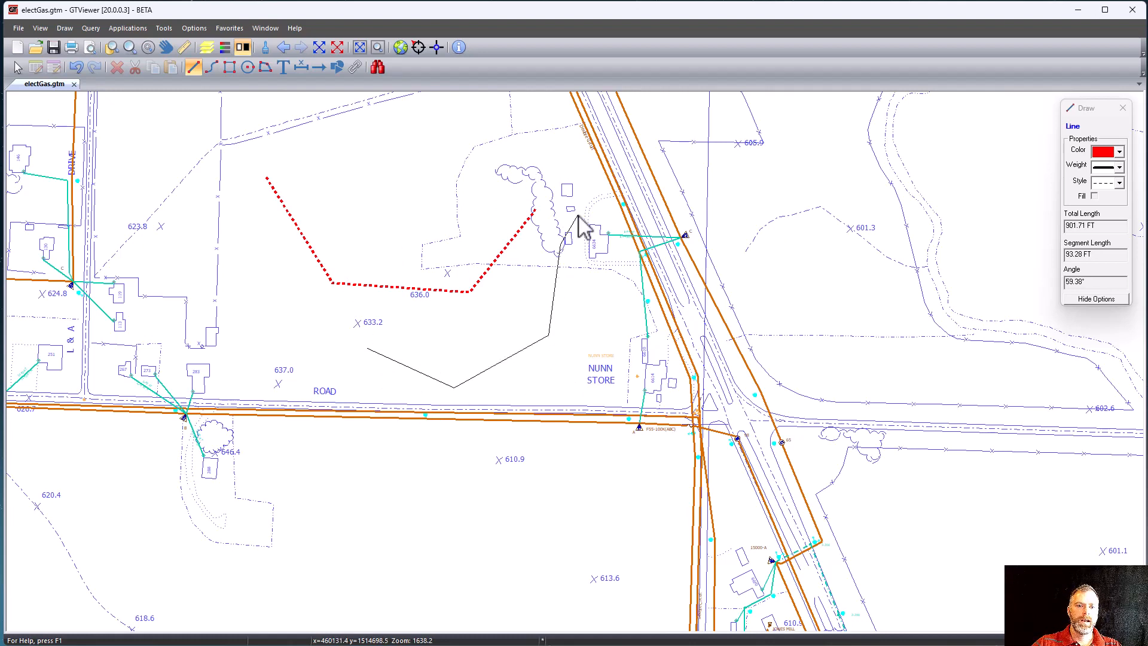
click(608, 311)
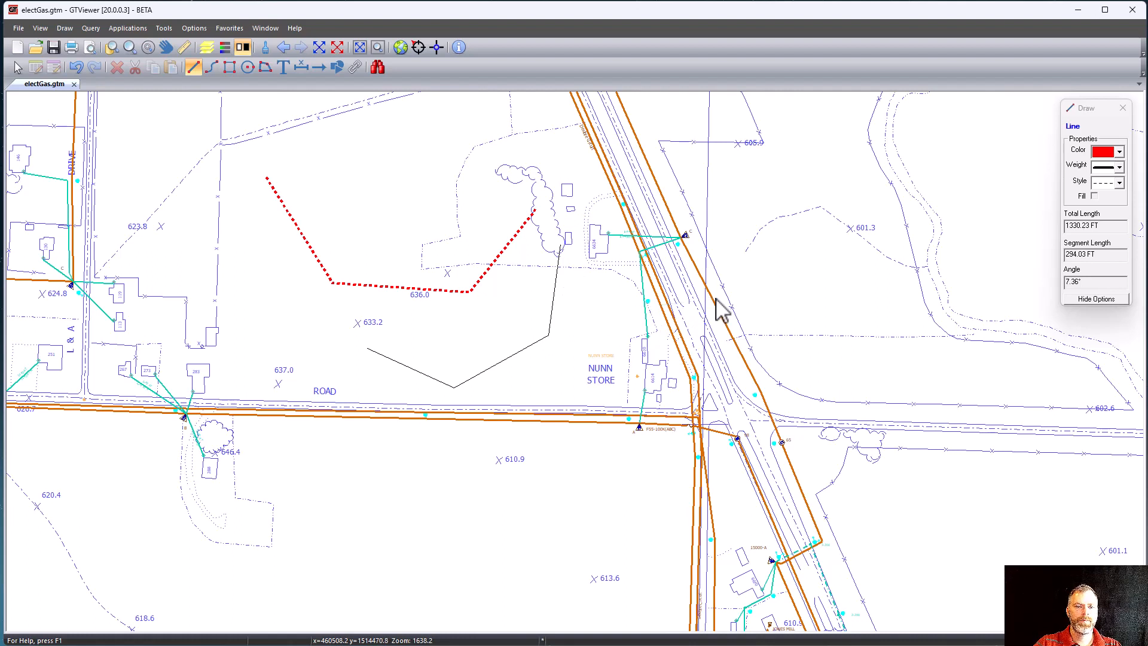
key(BackSpace)
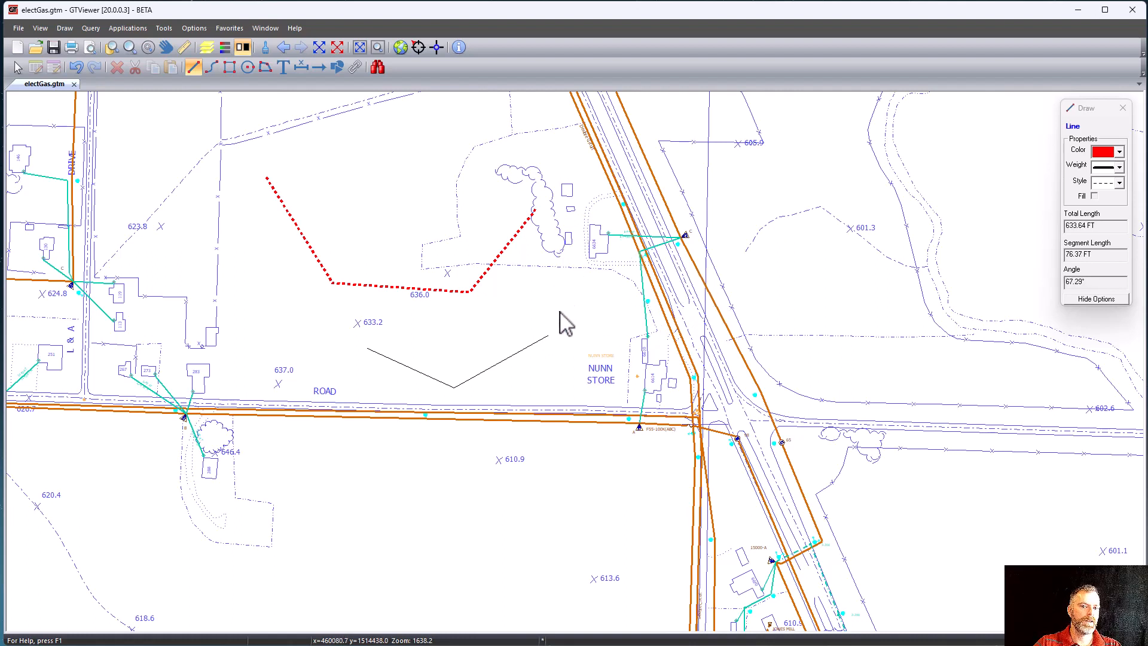
key(BackSpace)
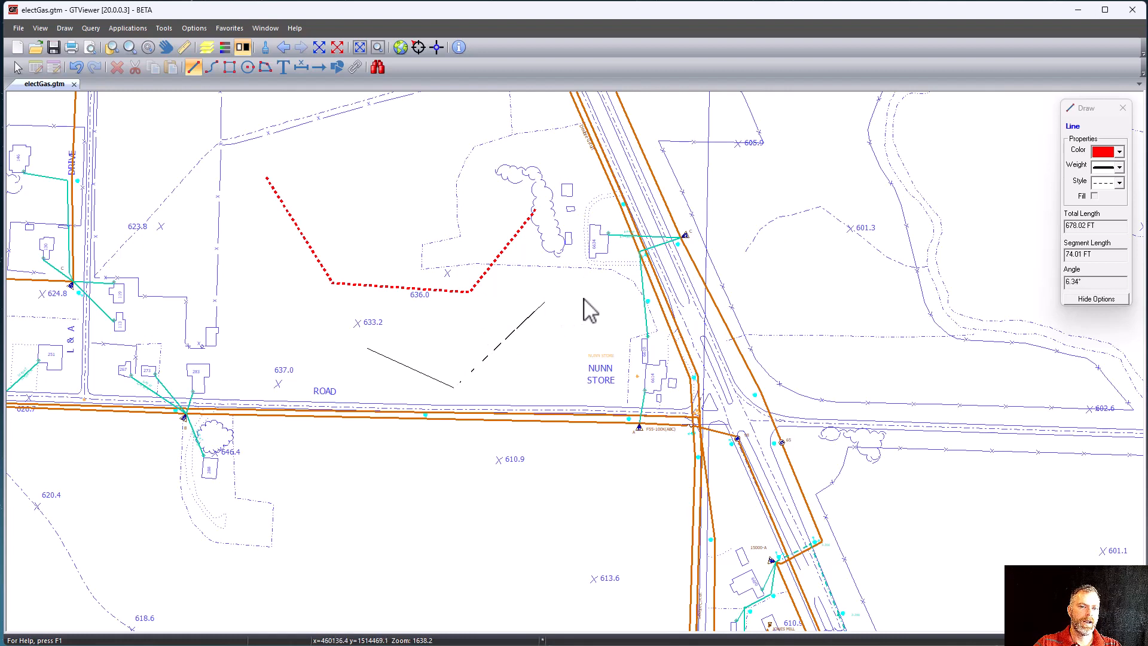
click(660, 306)
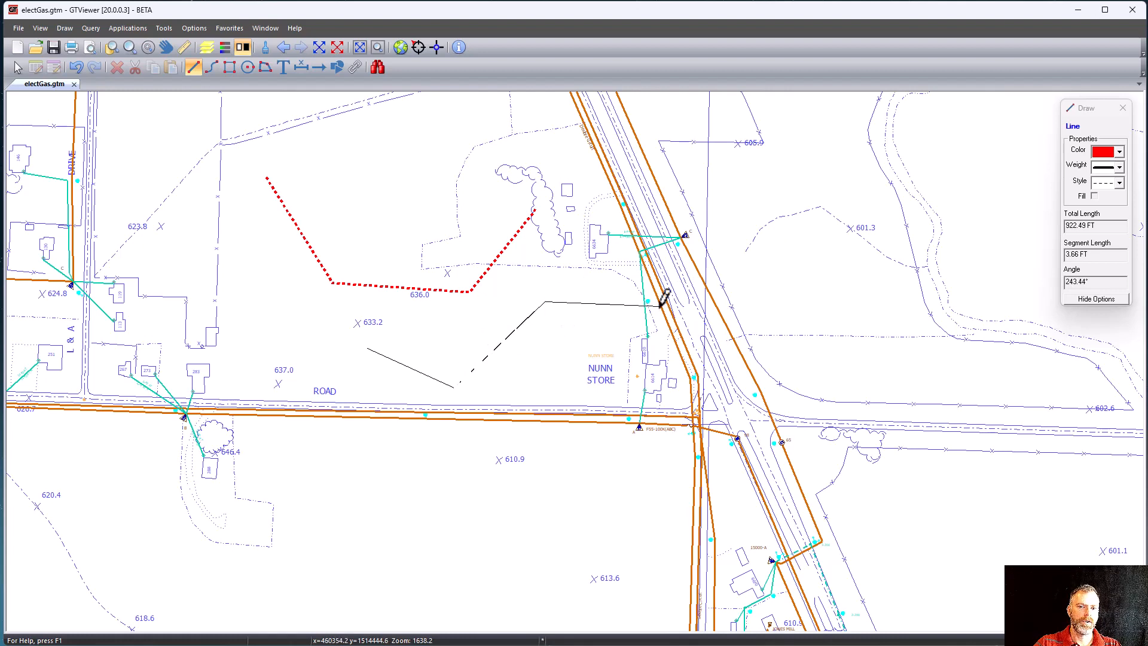
right_click(705, 333)
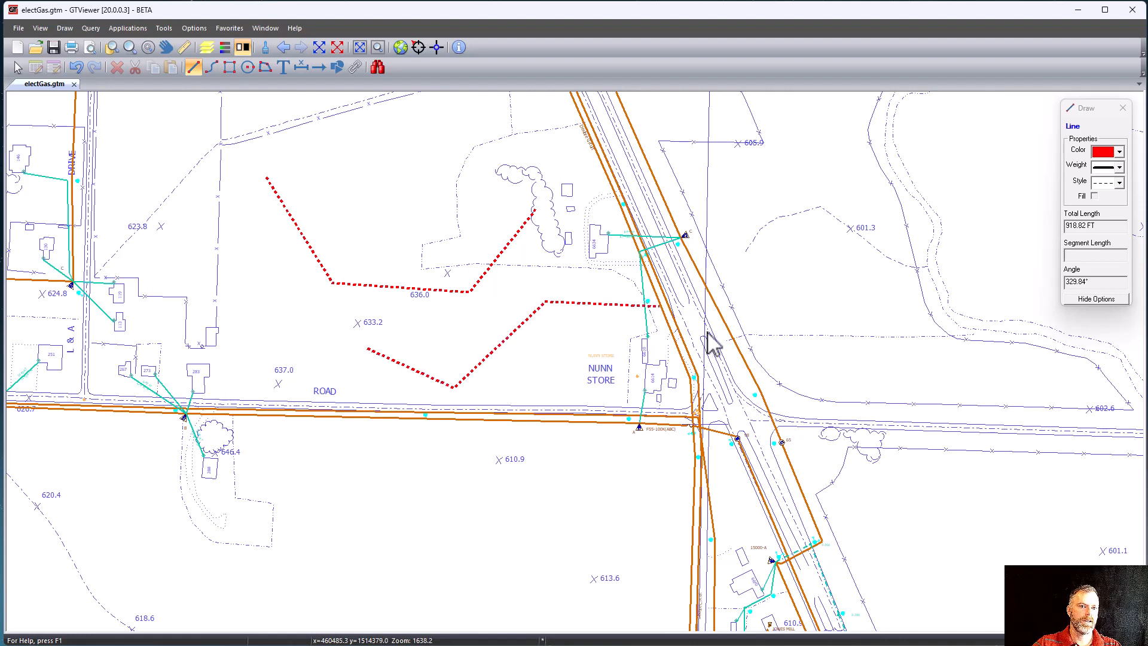
Step: Draw a red dashed circle with a radius of about 202 ft near the 637.0 elevation mark
click(246, 67)
click(249, 368)
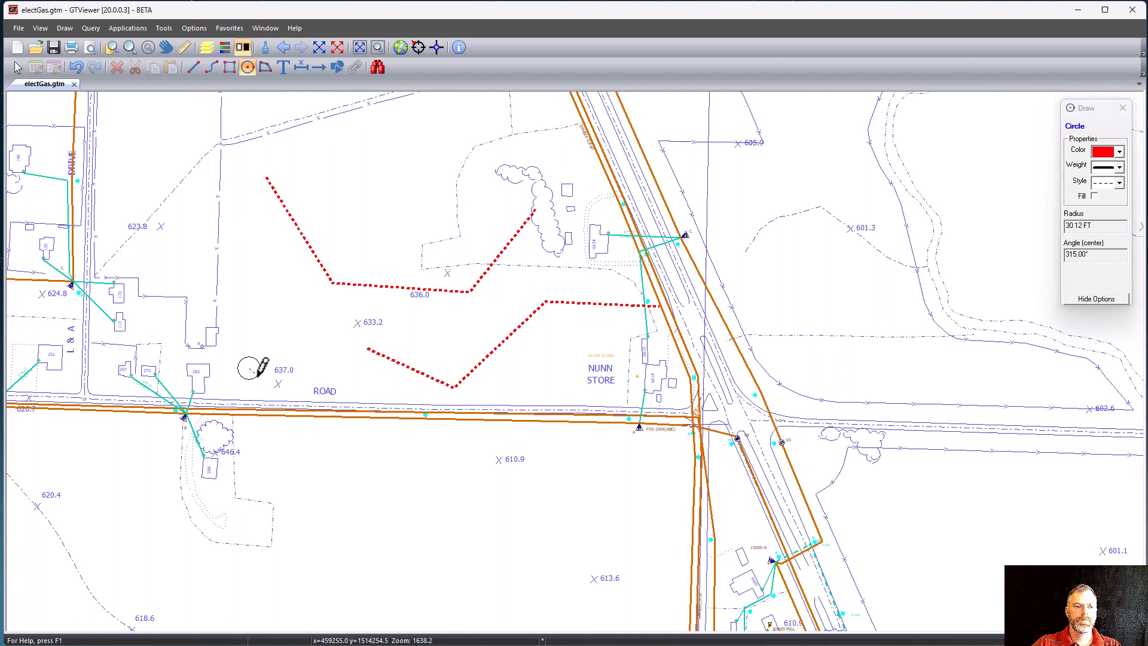
click(302, 419)
Step: Set the drawing color to blue and the line style to solid
click(1118, 152)
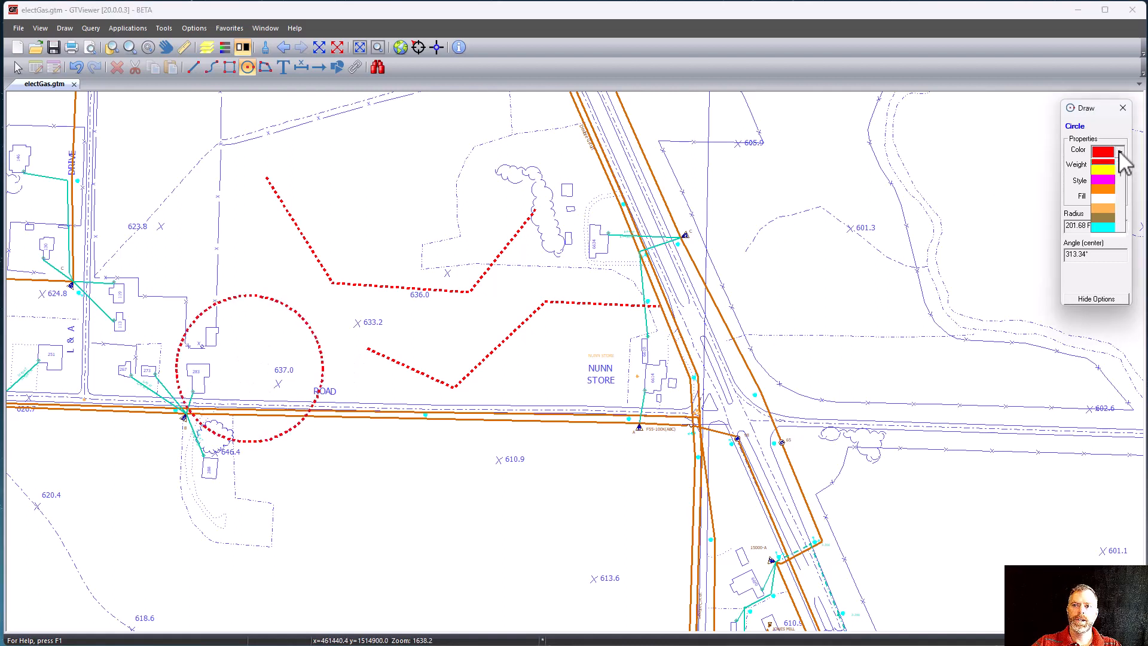
scroll(1104, 216, down, 2)
scroll(1103, 211, up, 3)
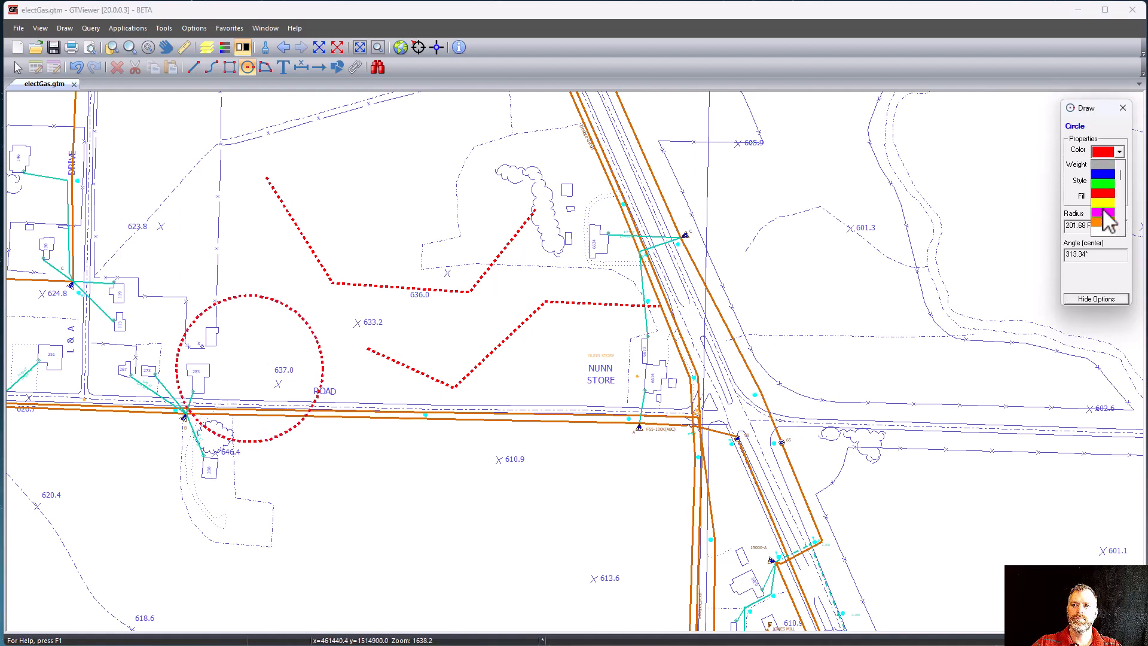
click(1103, 173)
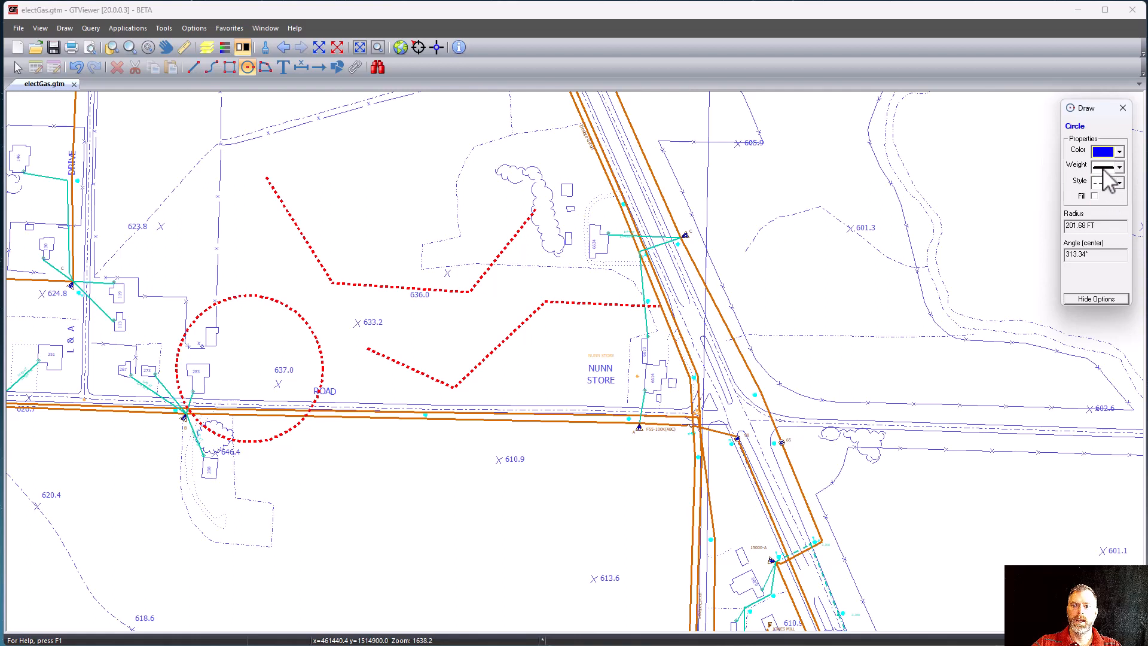
click(1101, 184)
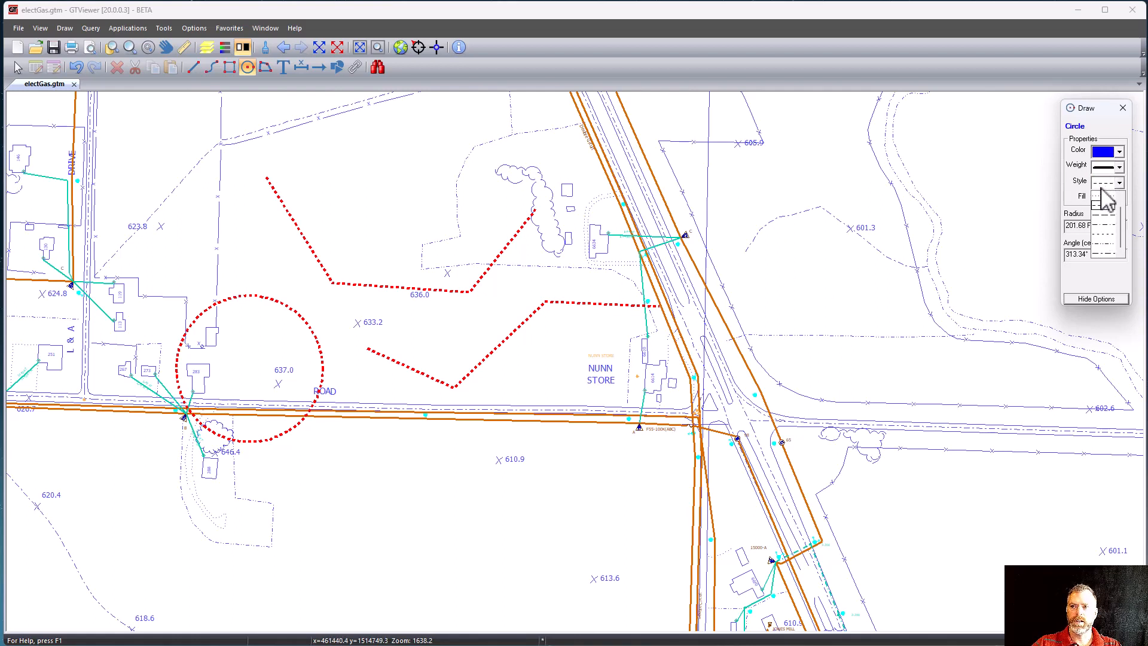
click(1102, 202)
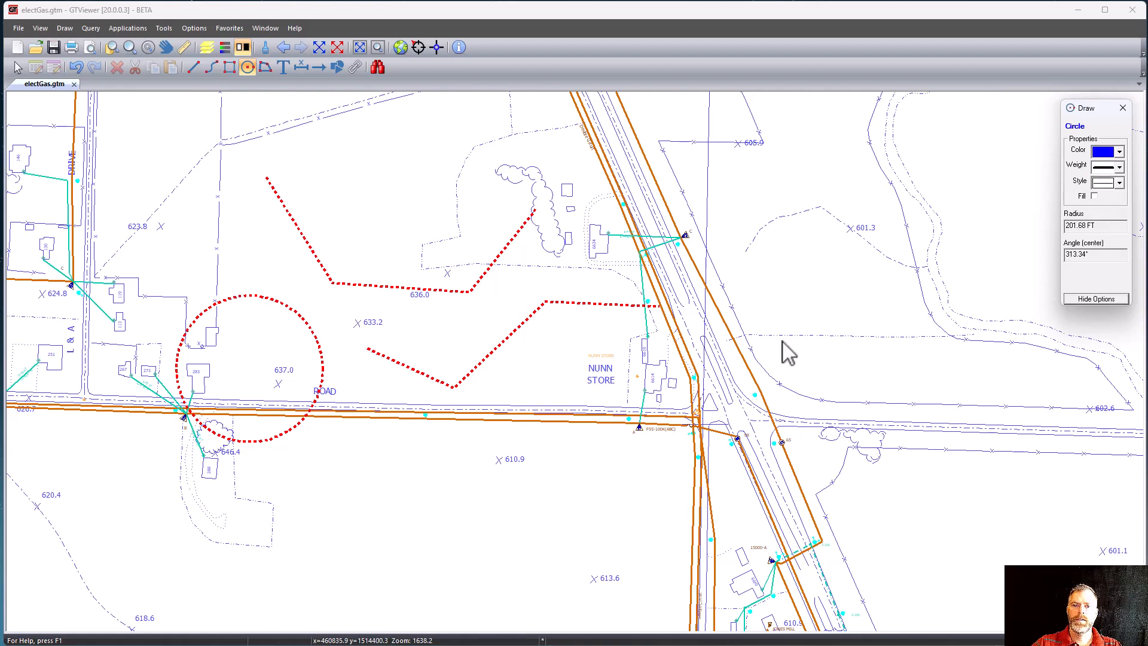
Step: Draw a solid blue circle with a radius of about 317 ft around Nunn Store and undo it
click(574, 366)
click(671, 429)
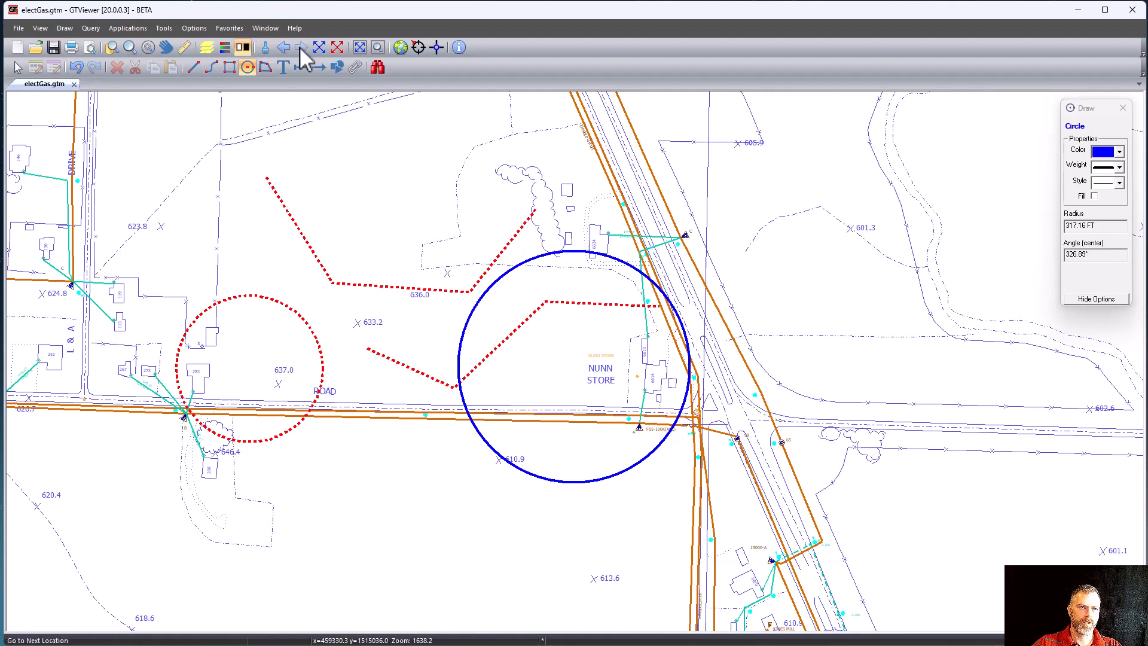
click(74, 66)
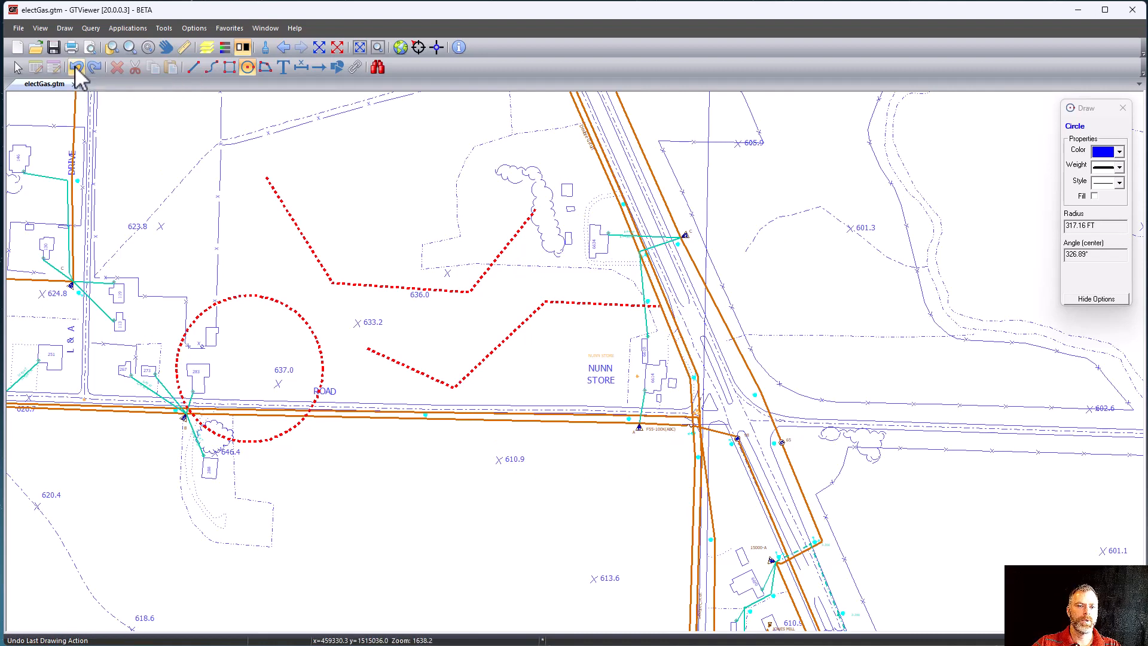
Step: Undo the red dashed circle and both red dashed lines
click(77, 65)
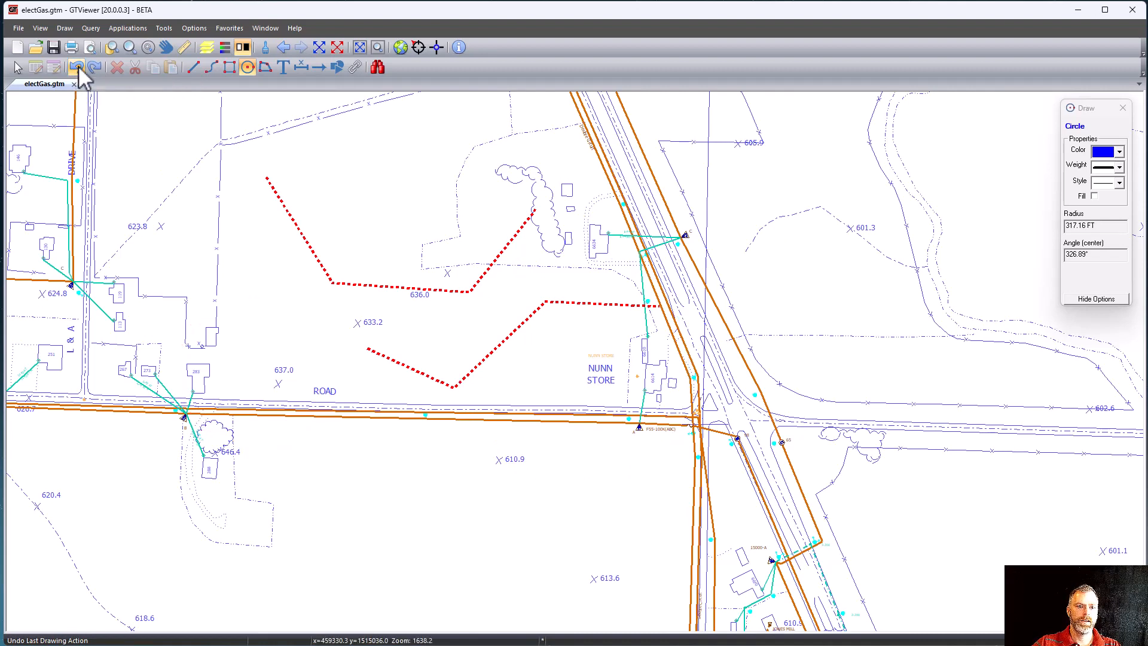
click(77, 65)
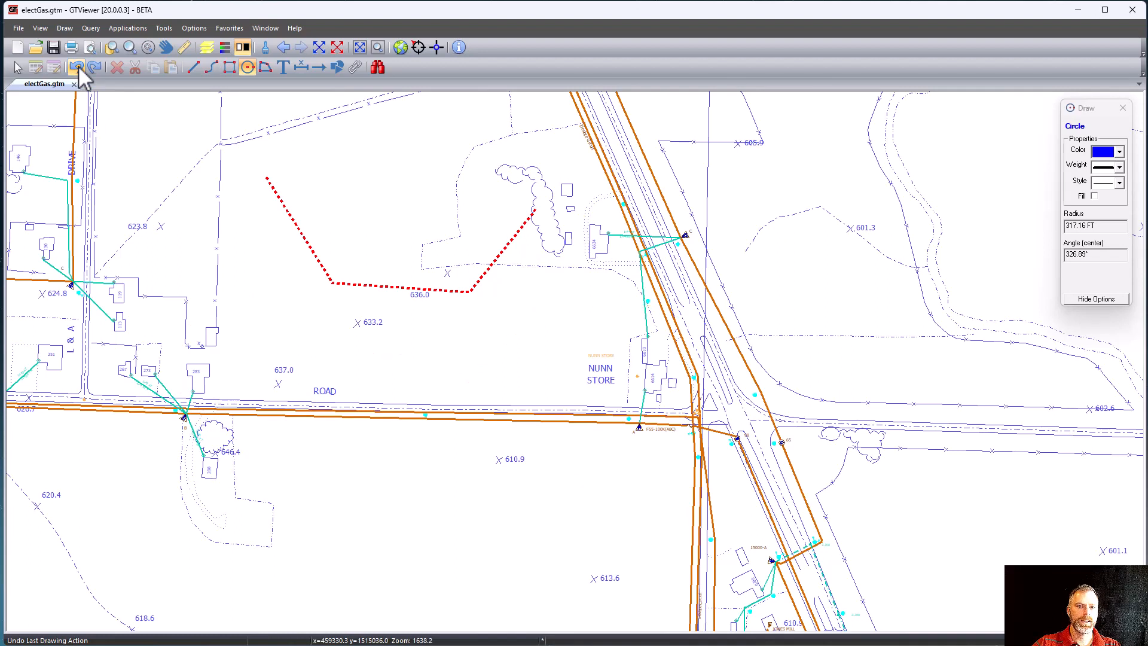
click(79, 66)
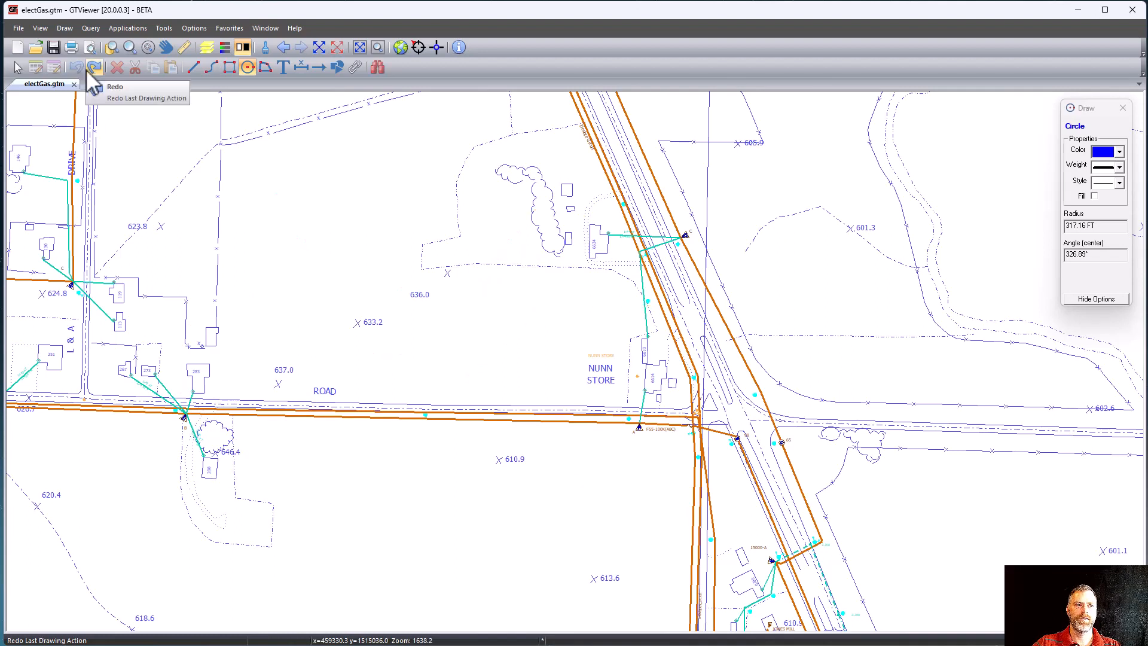
Step: Redo both red dashed lines, the red dashed circle and the blue circle around Nunn Store
click(92, 66)
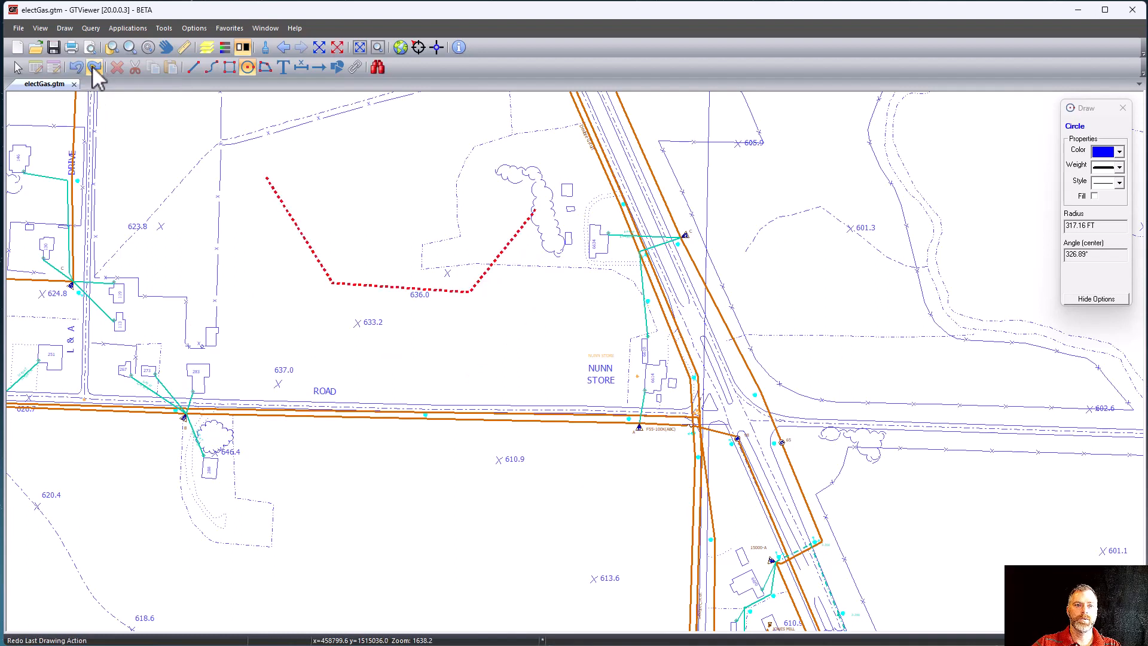
click(93, 66)
click(91, 66)
click(92, 65)
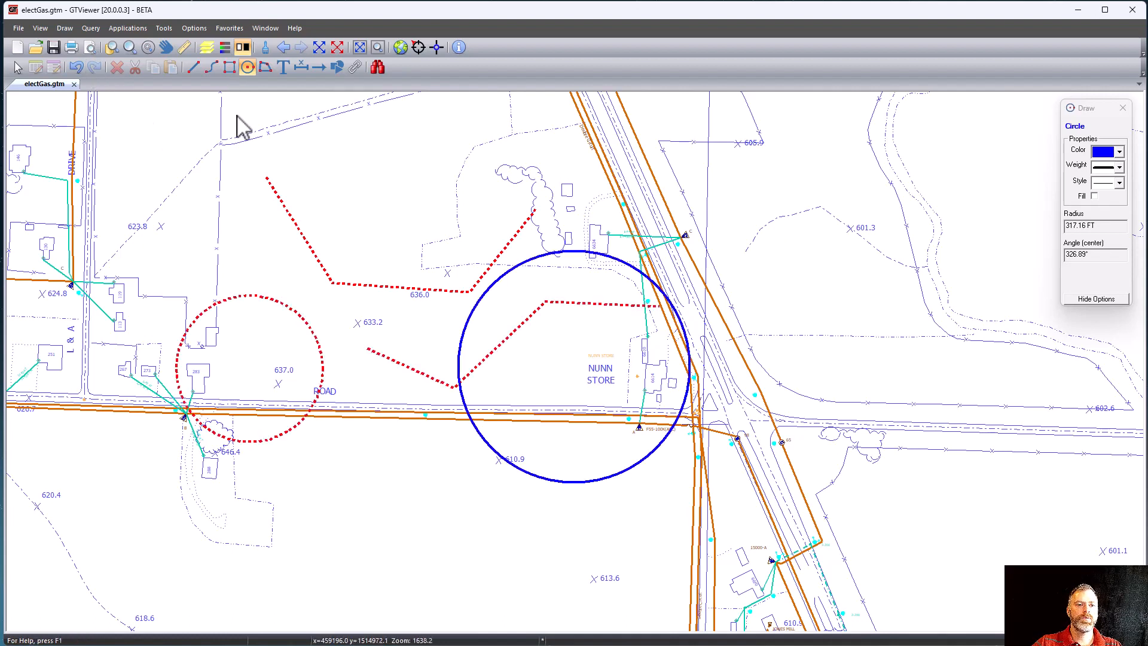
Step: Select the upper red dashed line, move its second and first vertices to new positions, and undo both moves
click(17, 64)
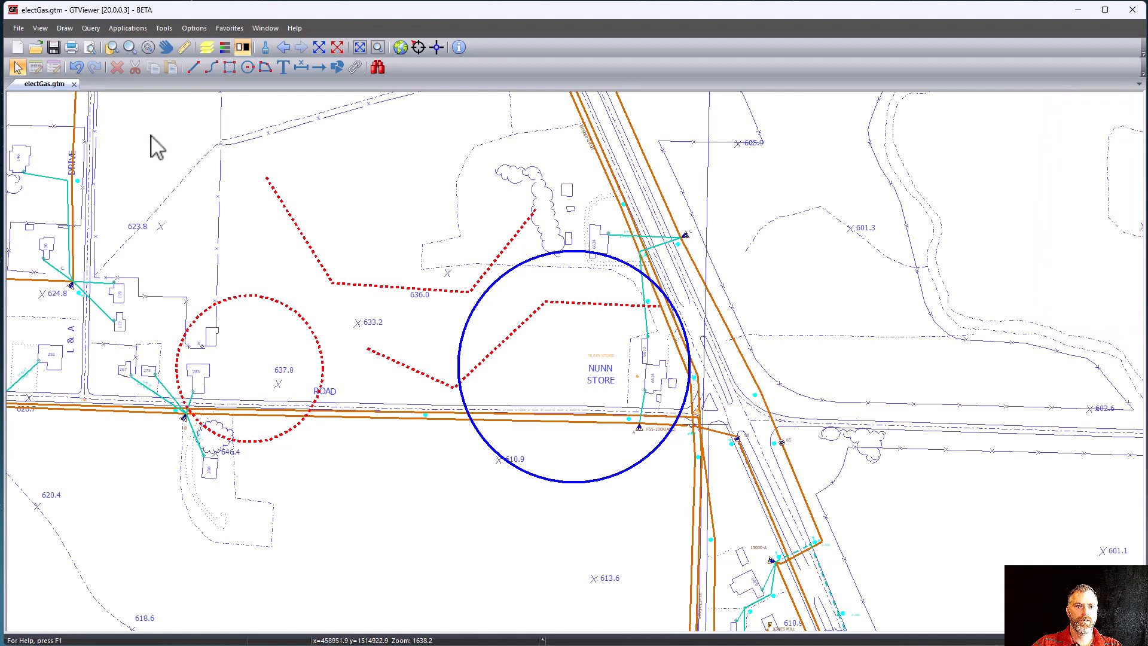
click(339, 283)
drag(339, 283, 371, 188)
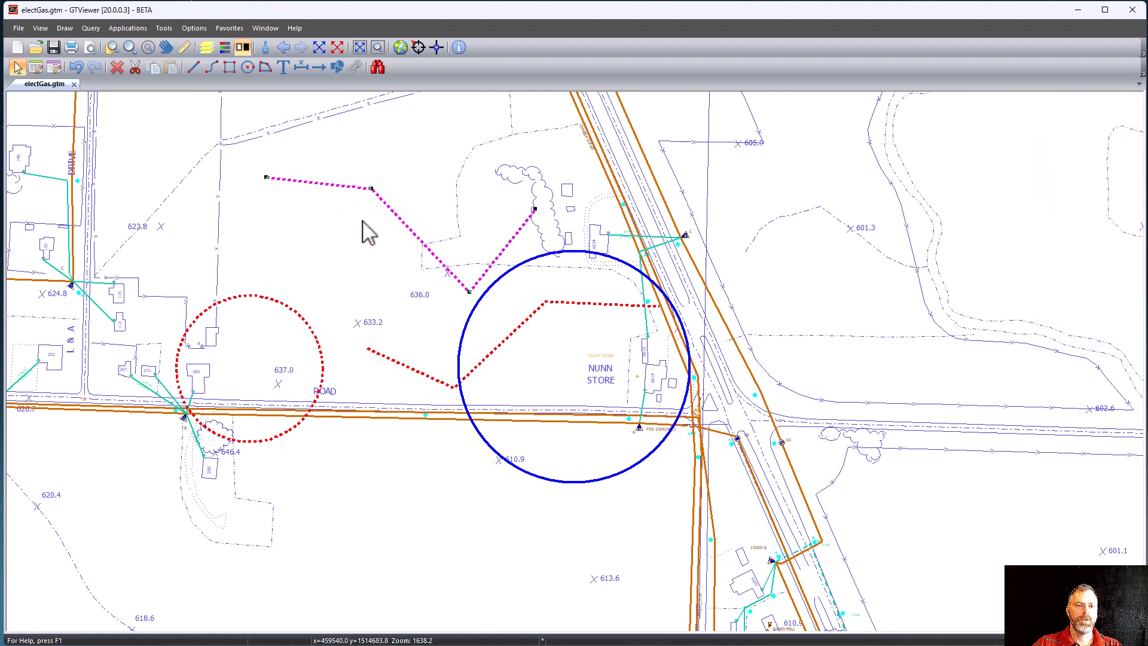
drag(266, 178, 270, 244)
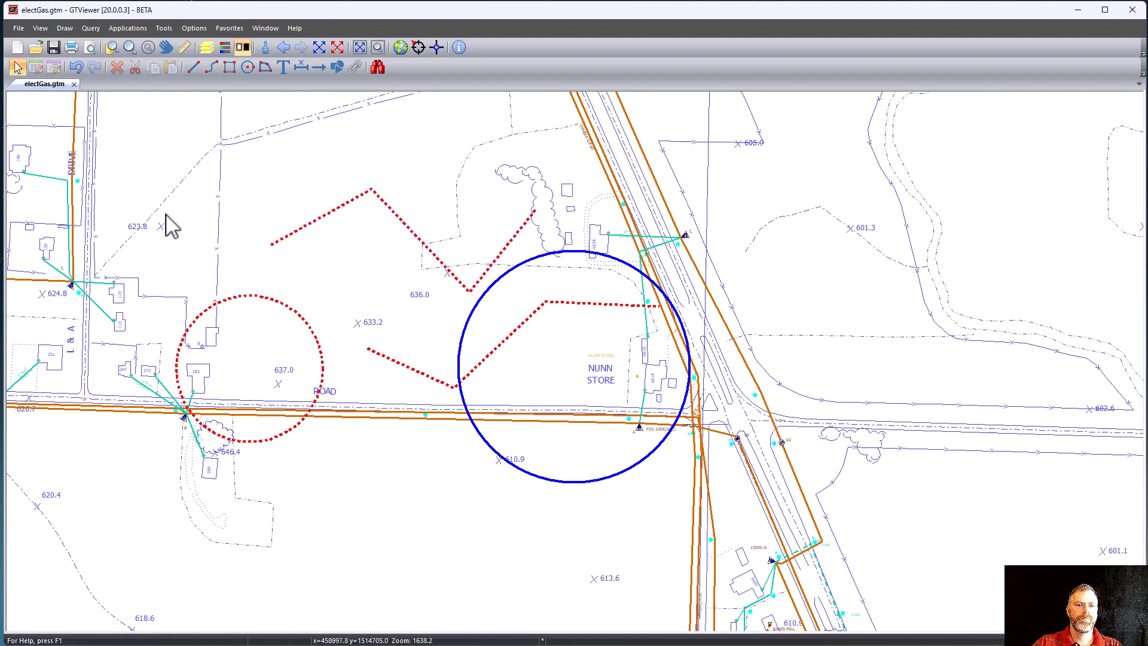
click(82, 67)
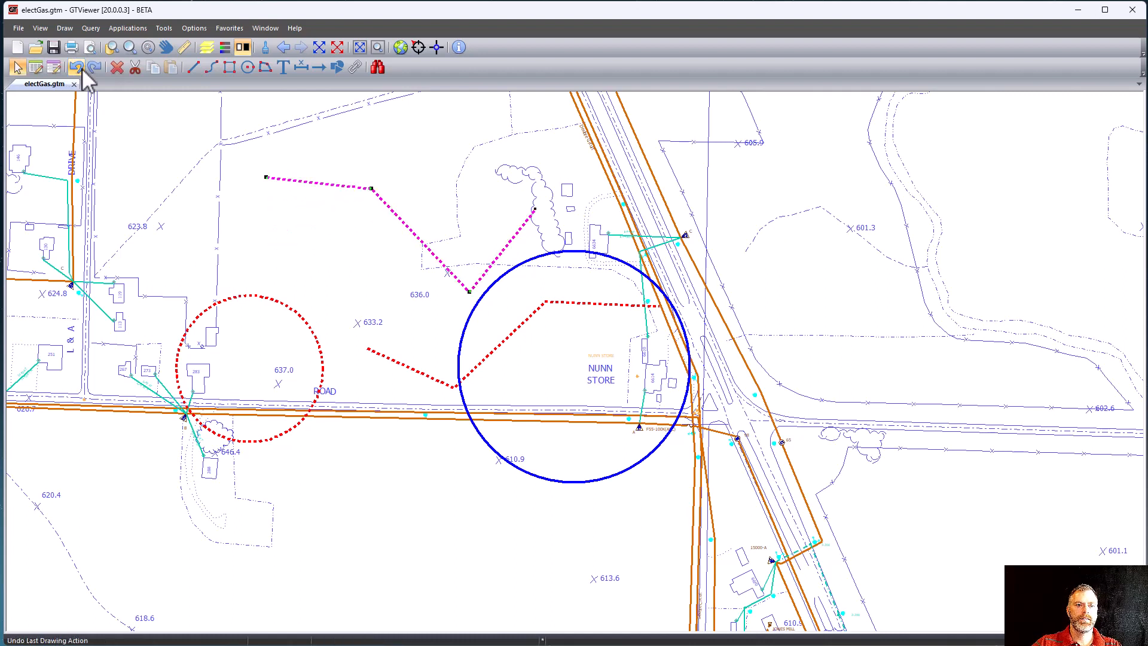
click(83, 68)
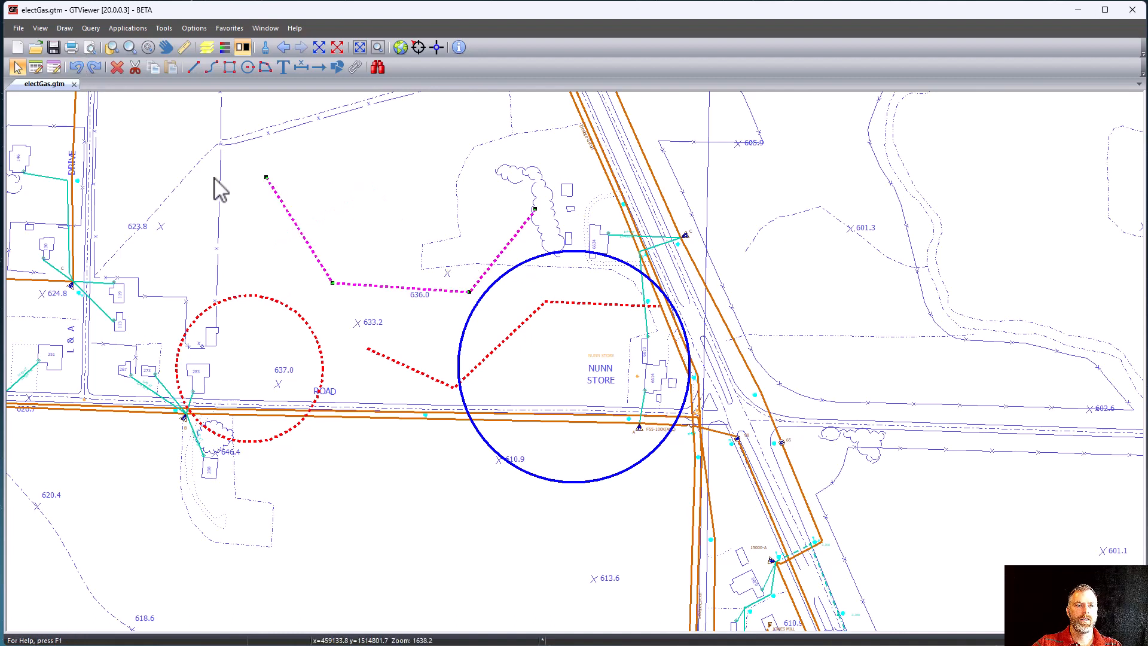
Step: Nudge the selected upper red dashed line slightly and rotate it about 90 degrees counterclockwise
key(Left)
key(Left)
key(Left)
key(Left)
key(Left)
key(Left)
key(Left)
key(Left)
key(Left)
key(Left)
key(Left)
key(Left)
key(Left)
key(Left)
key(Left)
key(Left)
key(Left)
key(Left)
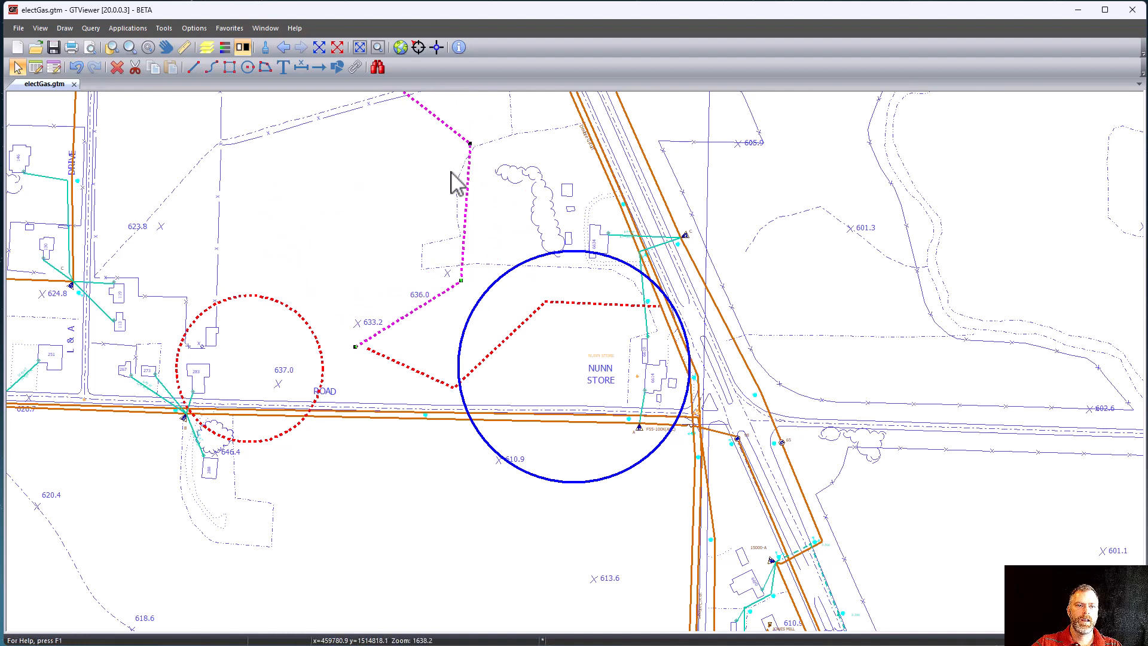
Step: Scale the rotated red dashed line down to about a third of its size
key(Down)
key(Down)
key(Down)
key(Down)
key(Down)
key(Down)
key(Down)
key(Down)
key(Down)
key(Down)
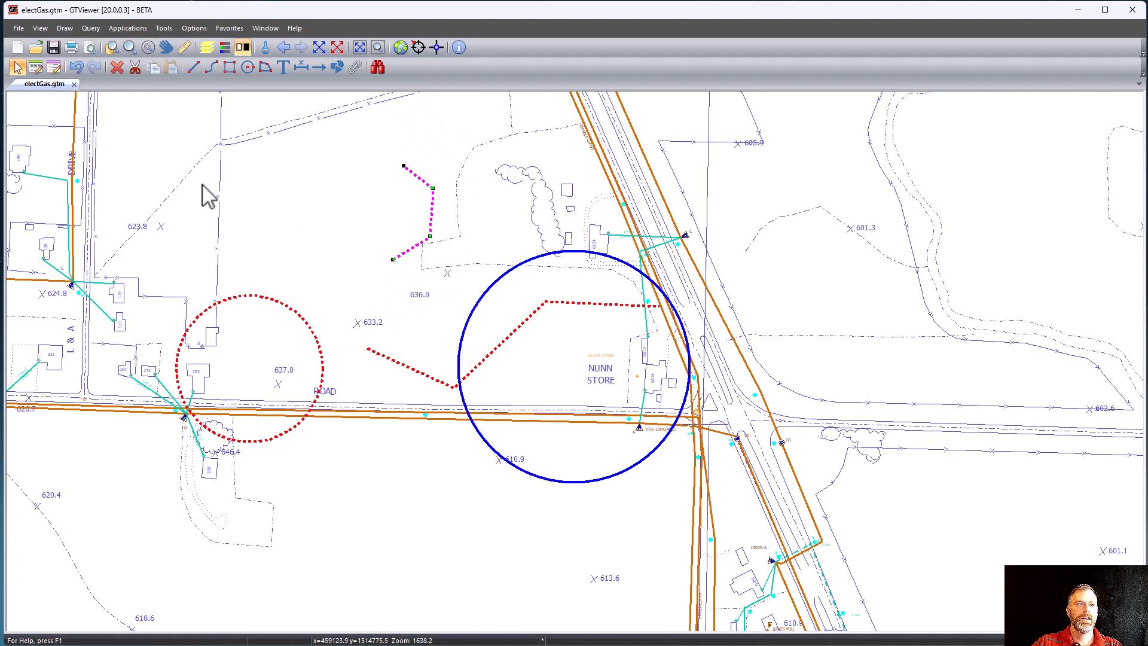
Step: Undo the upper line's scaling and rotation, both circles and the lower red dashed line
click(78, 67)
click(77, 66)
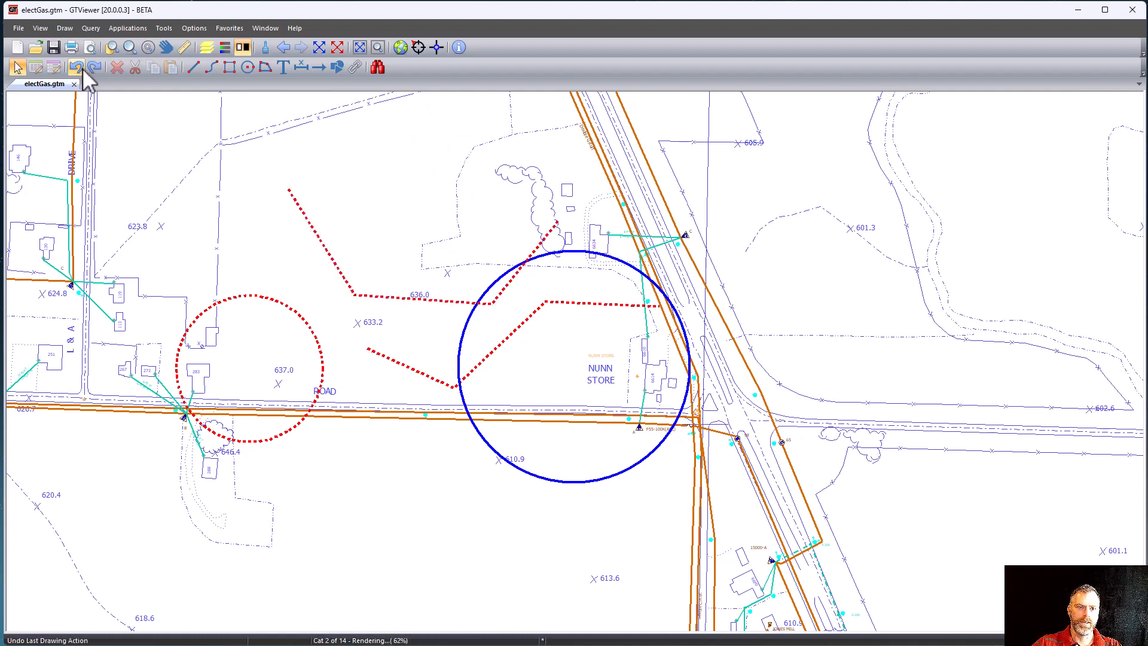
click(80, 67)
click(80, 67)
click(80, 67)
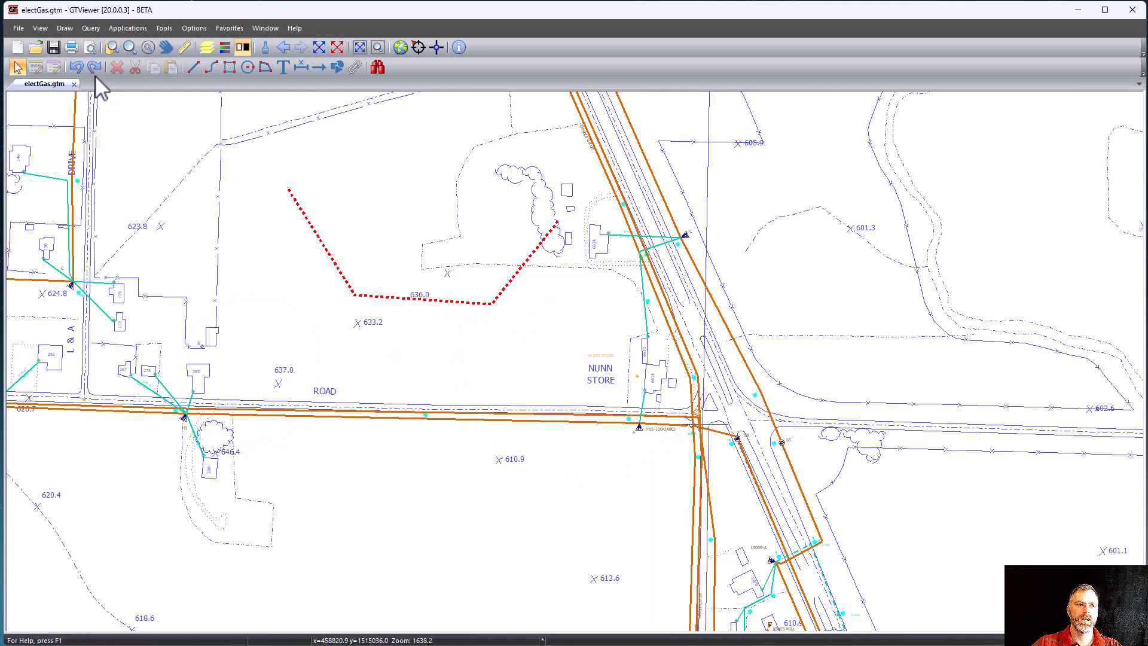
Step: Redo the lower red dashed line, both circles, and the rotation and scaling of the upper line
click(93, 68)
click(93, 68)
click(92, 68)
click(93, 68)
click(92, 68)
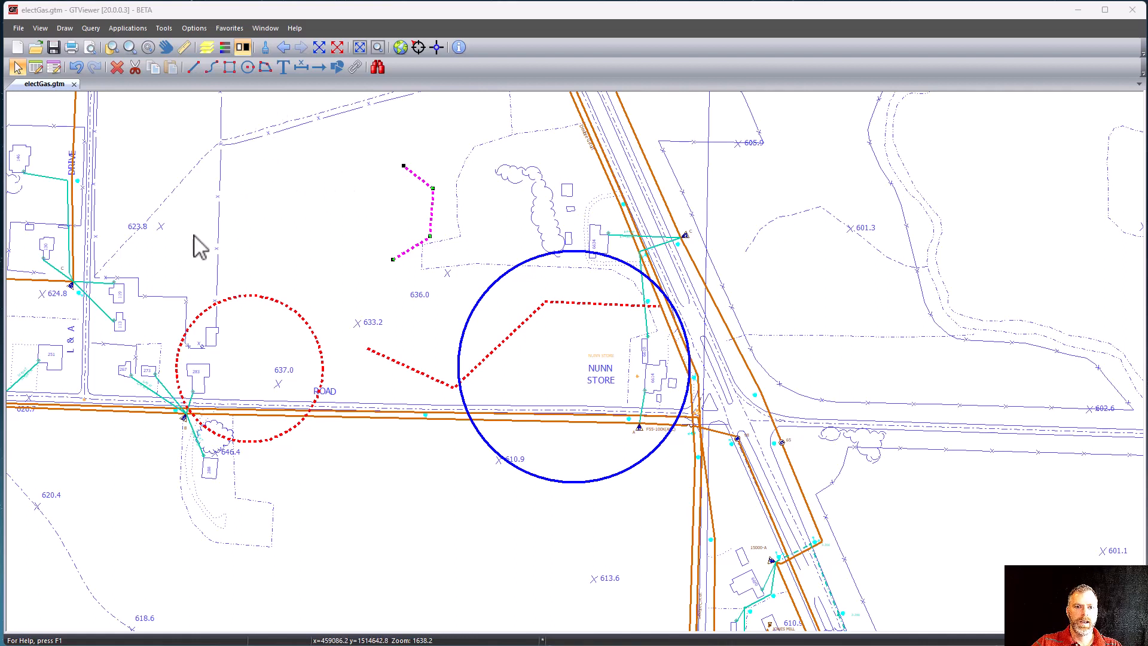
Step: Clear all drawn session graphics from the map and confirm the removal
click(64, 28)
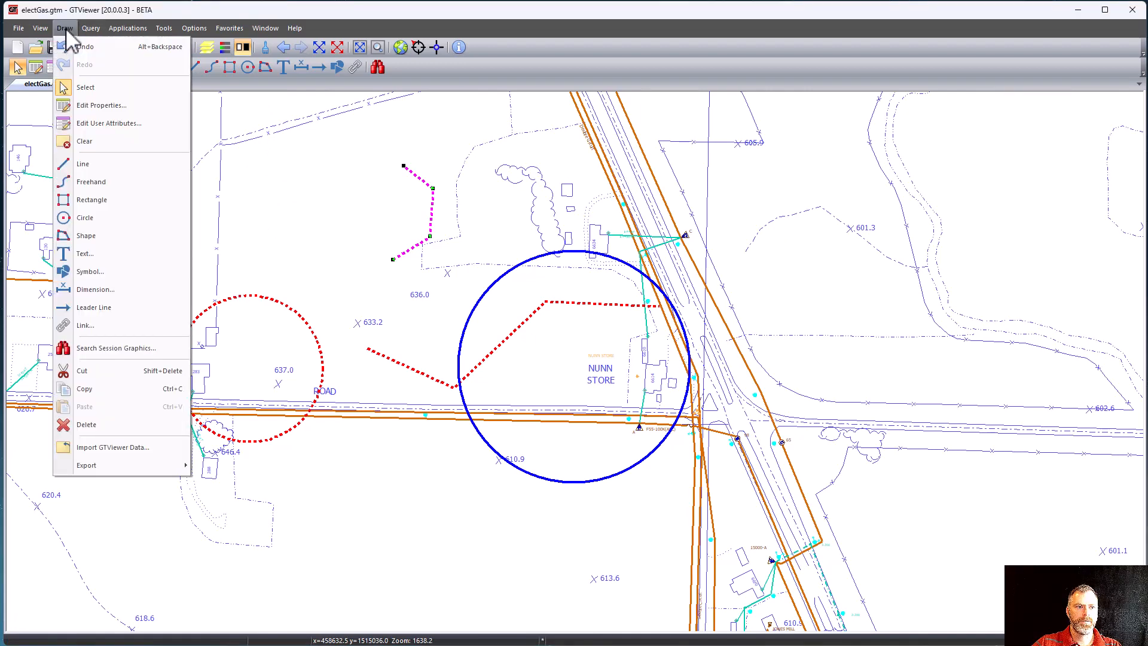
click(84, 143)
click(604, 352)
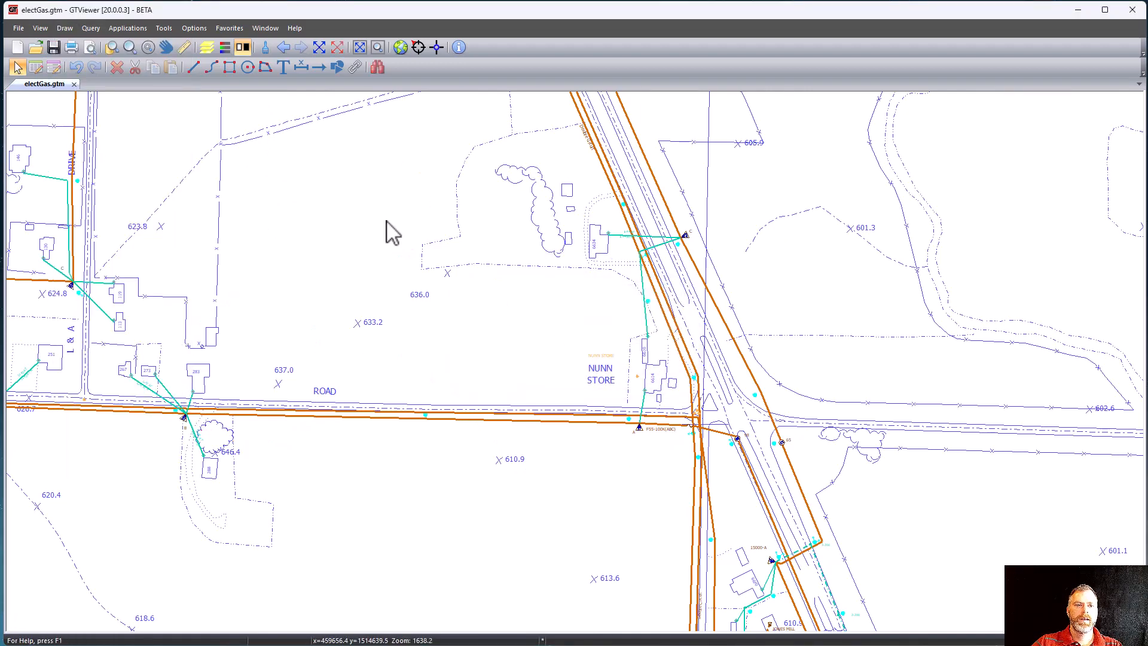
Step: Place the blue Tahoma size 12 text "abc" on the map northwest of the 636.0 elevation mark
click(282, 67)
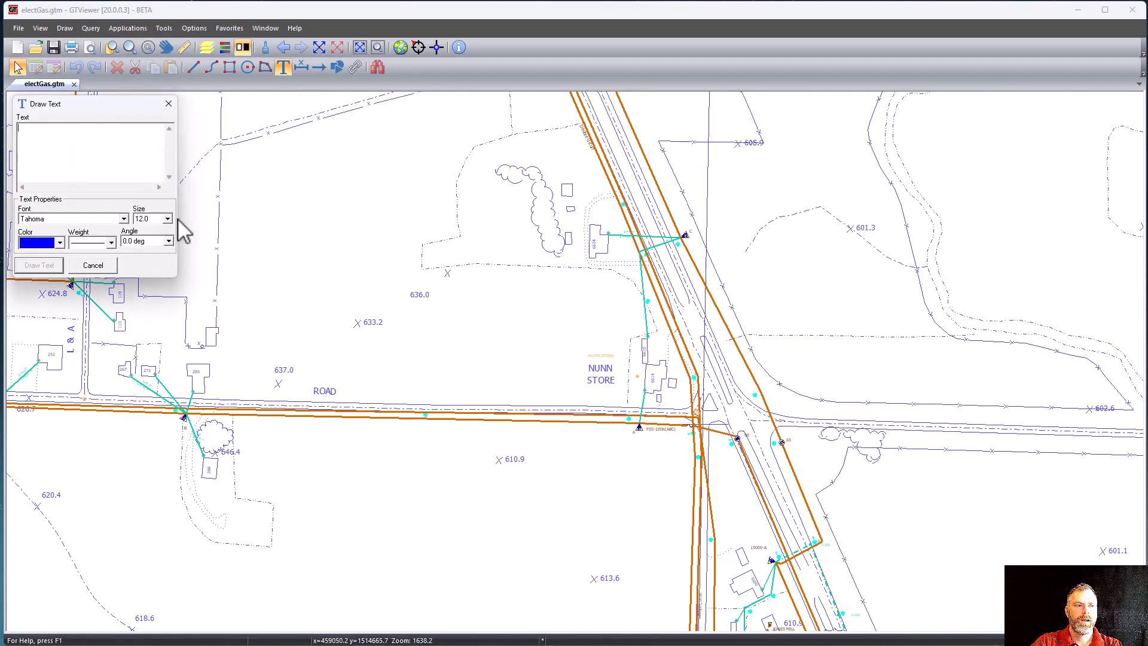
text(abc)
click(60, 265)
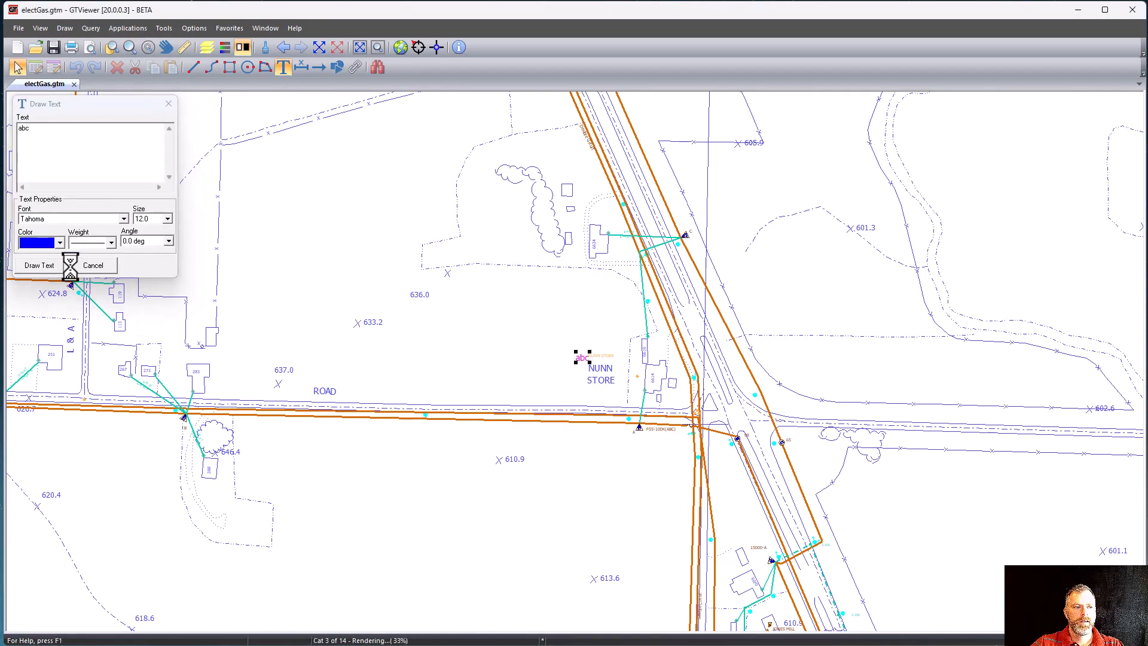
click(324, 206)
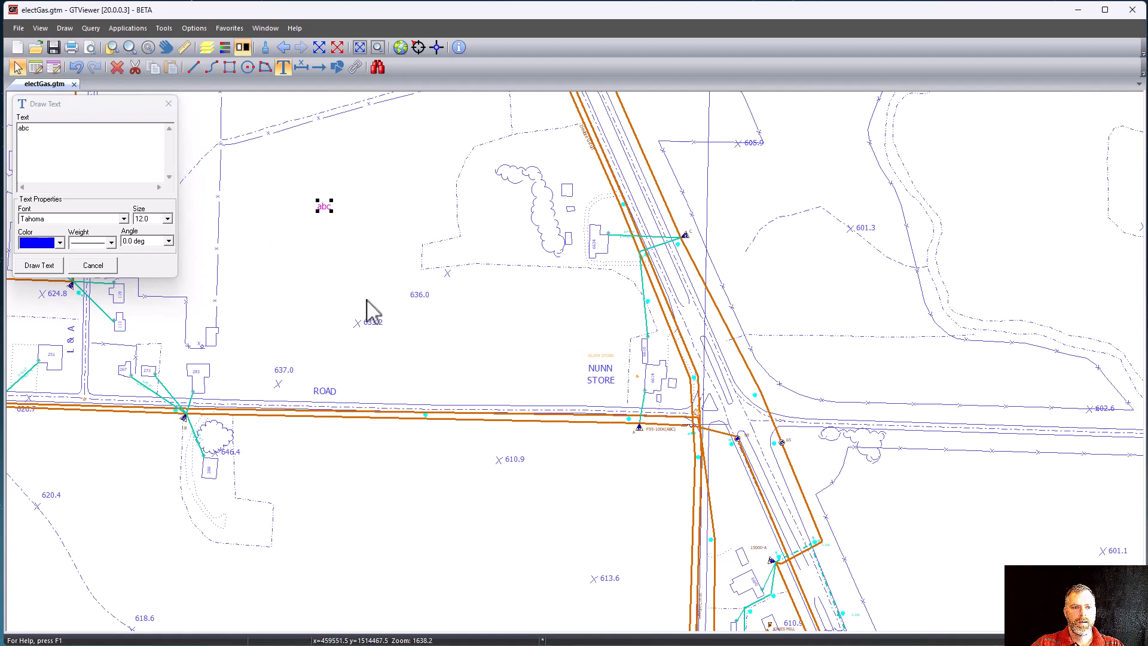
Step: Place the text "abcdef" beside the 636.0 elevation mark and enlarge it to roughly three times its size
click(67, 141)
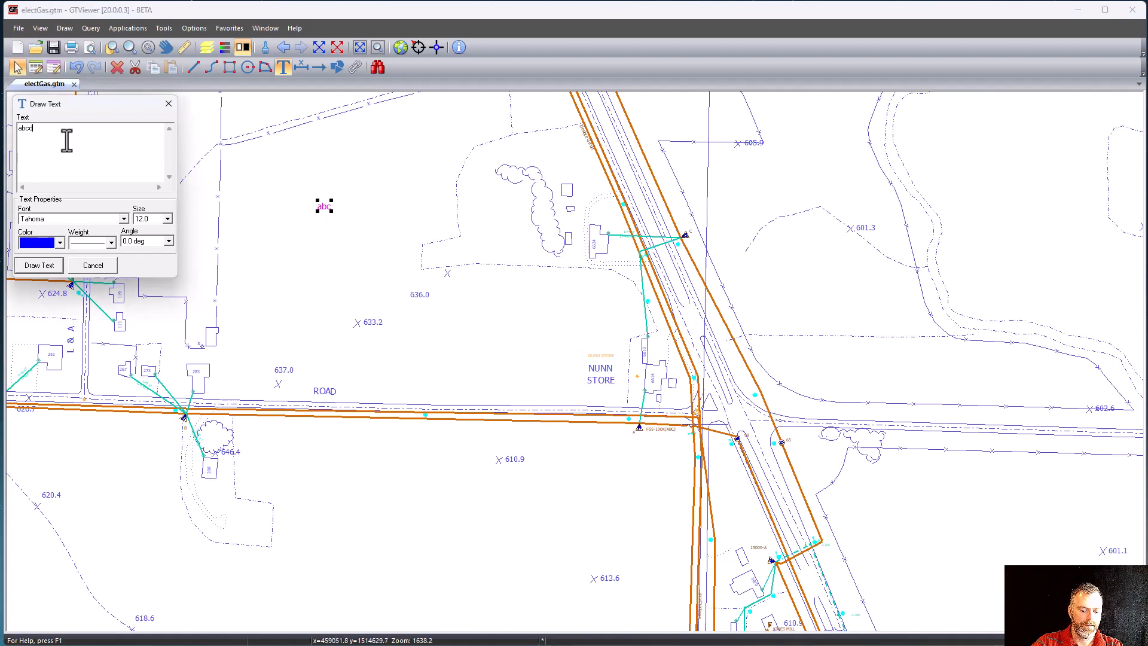
click(39, 265)
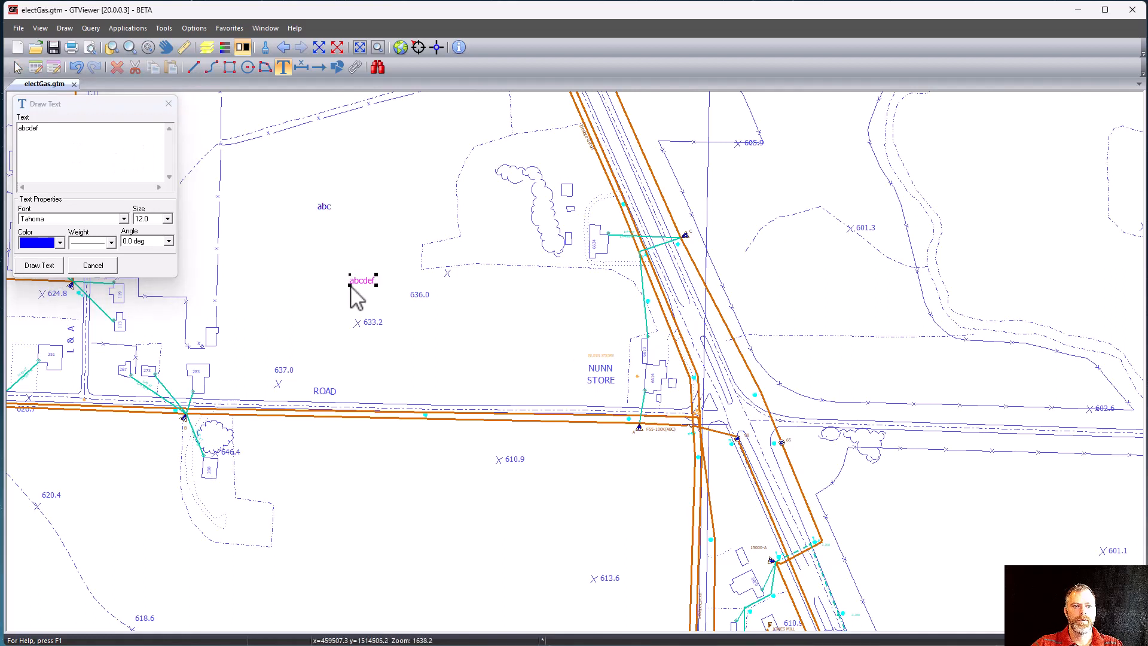
click(362, 278)
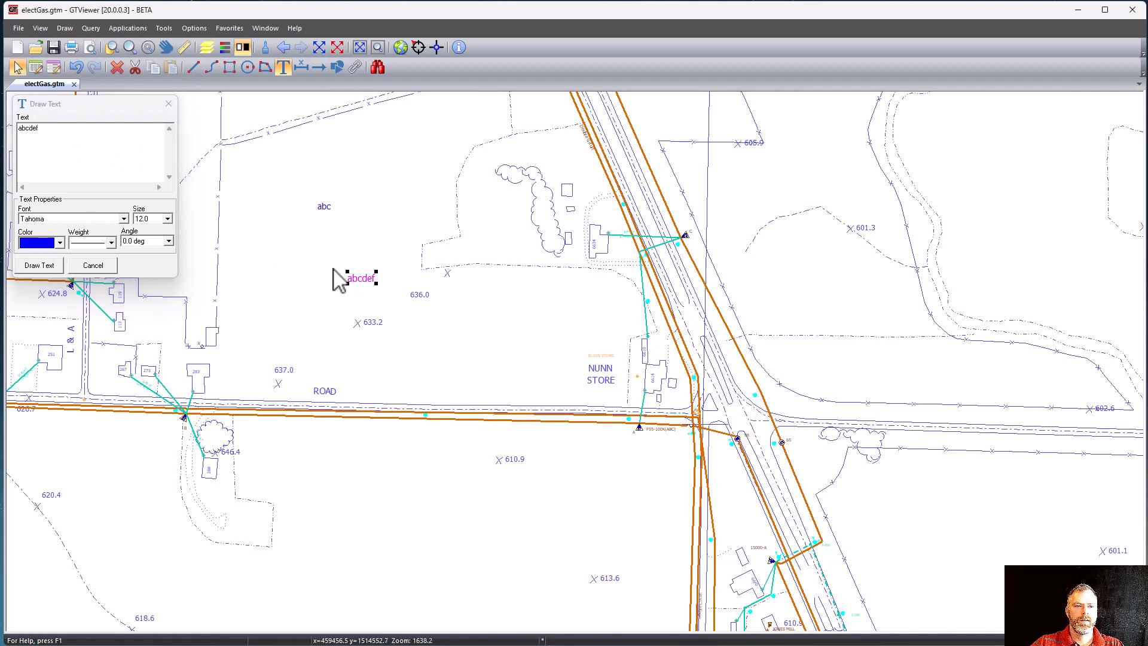
drag(376, 272, 375, 259)
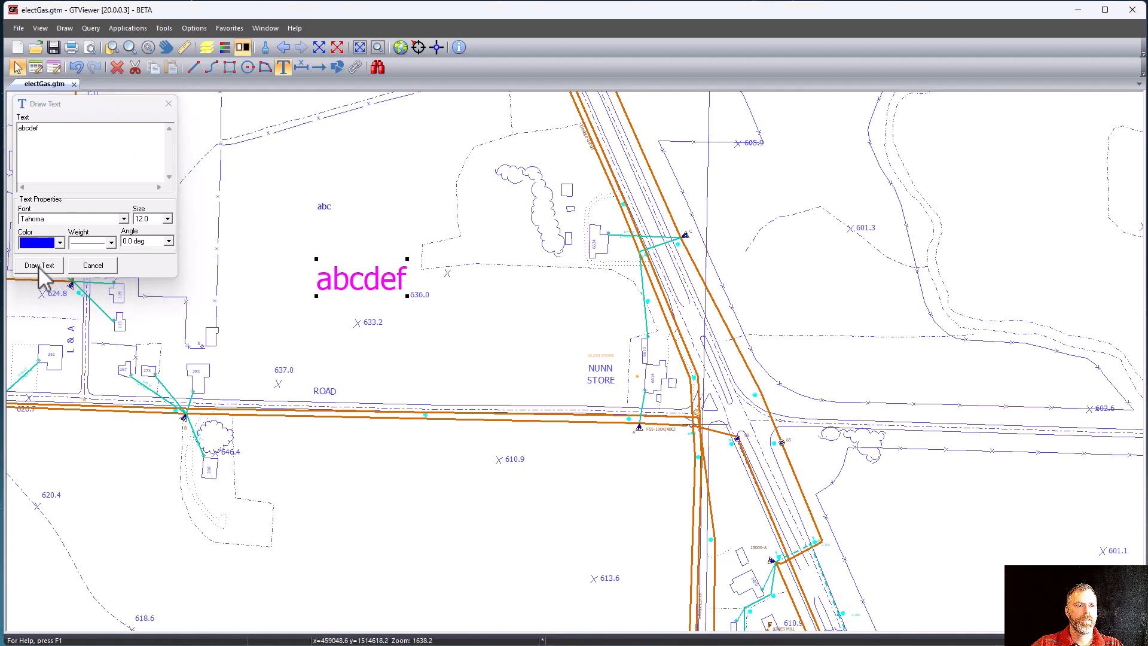
Step: Place a second "abcdef" text at size 12 southeast of the 633.2 elevation mark and finish drawing text
click(51, 159)
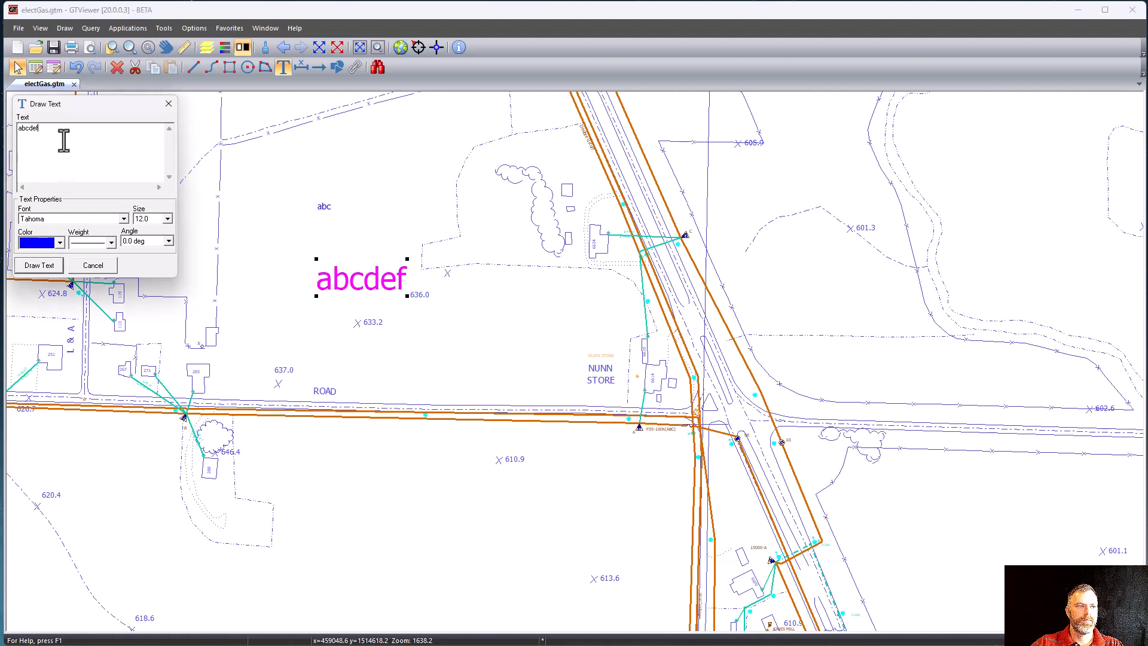
click(36, 265)
click(434, 359)
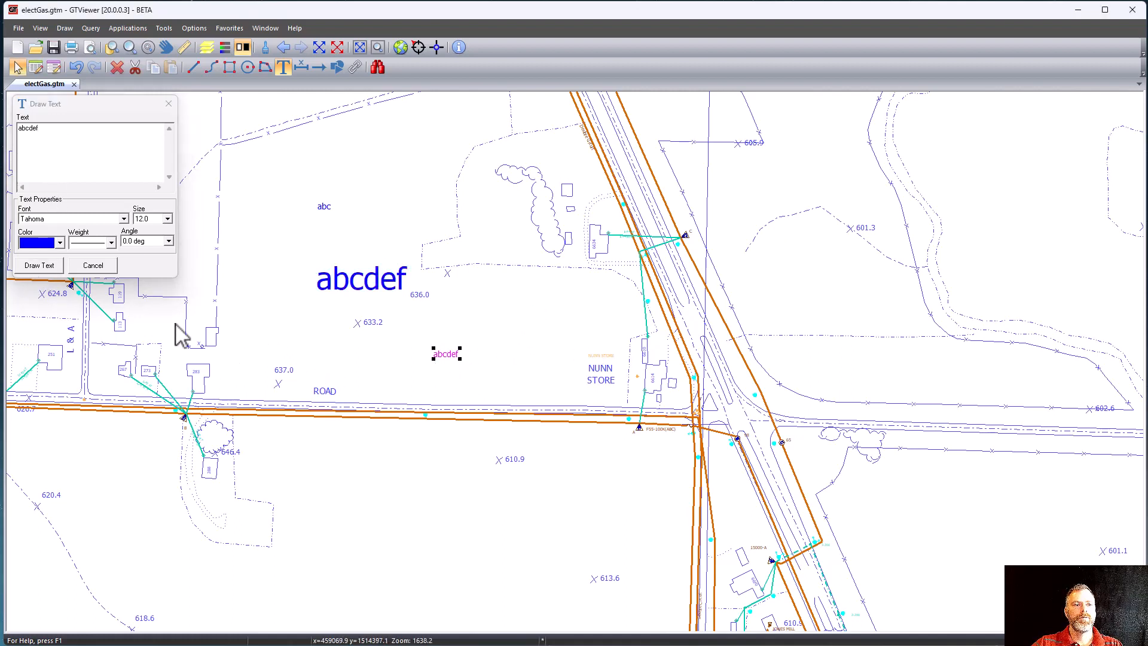
click(168, 105)
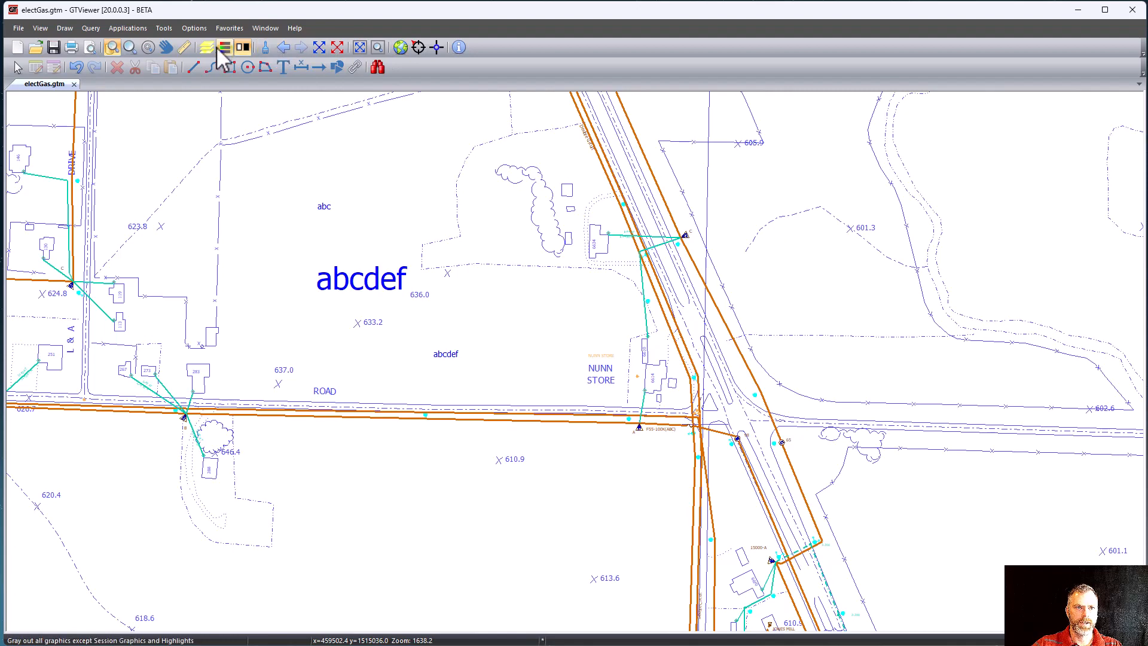
Step: Gray out everything except session graphics and highlights, and search the session graphics for text containing "def"
click(238, 49)
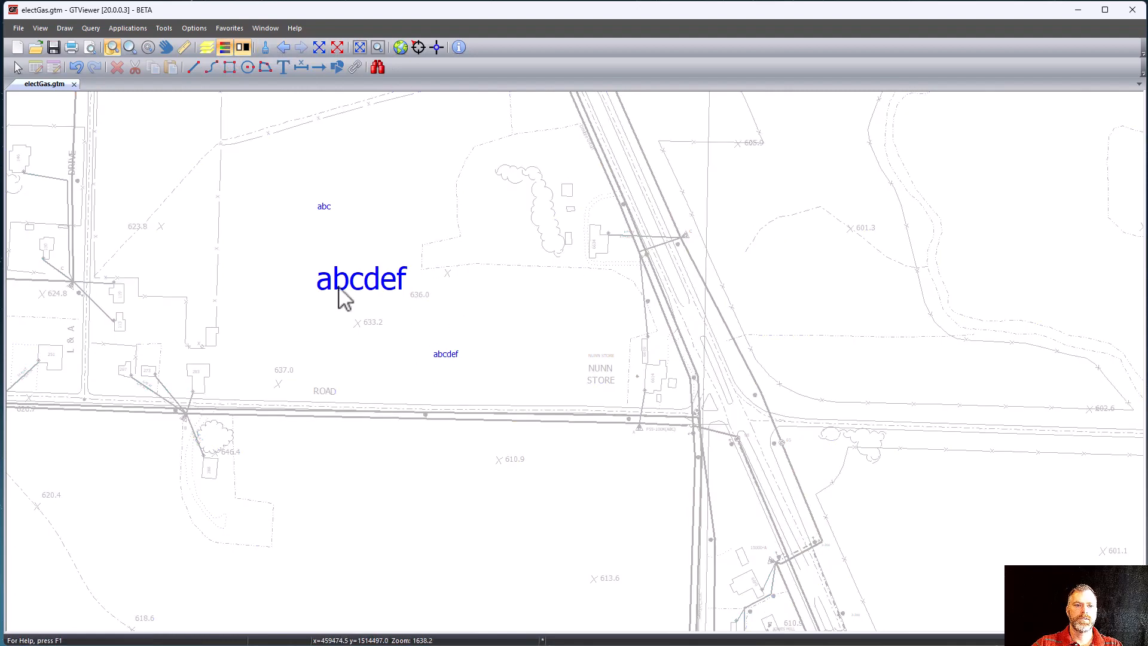
click(378, 67)
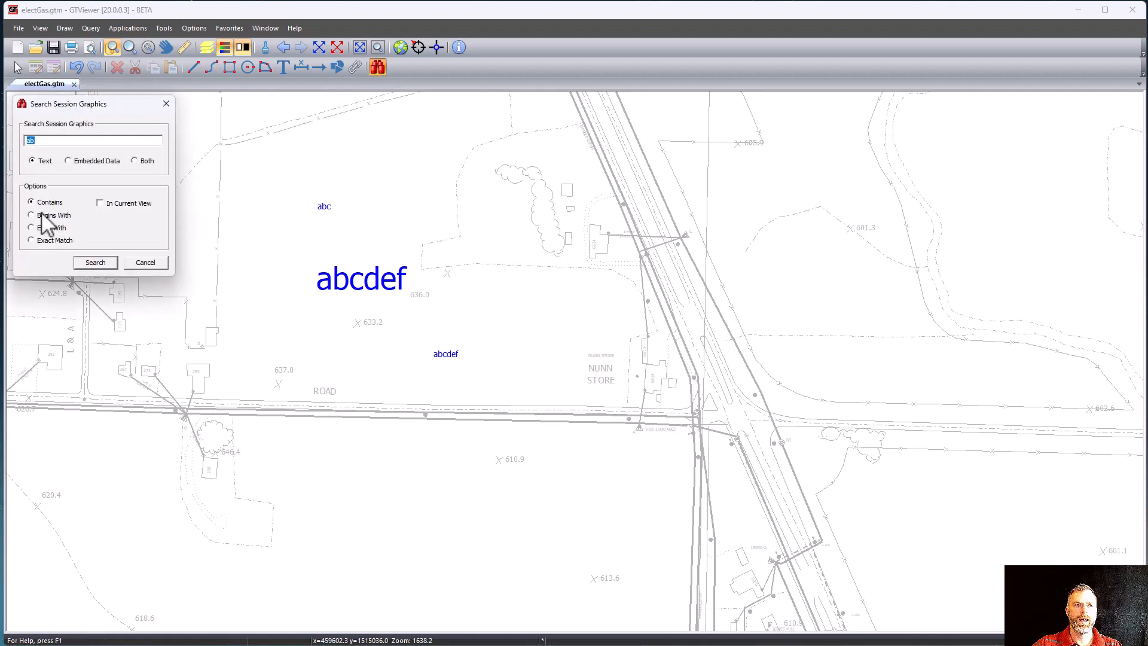
key(BackSpace)
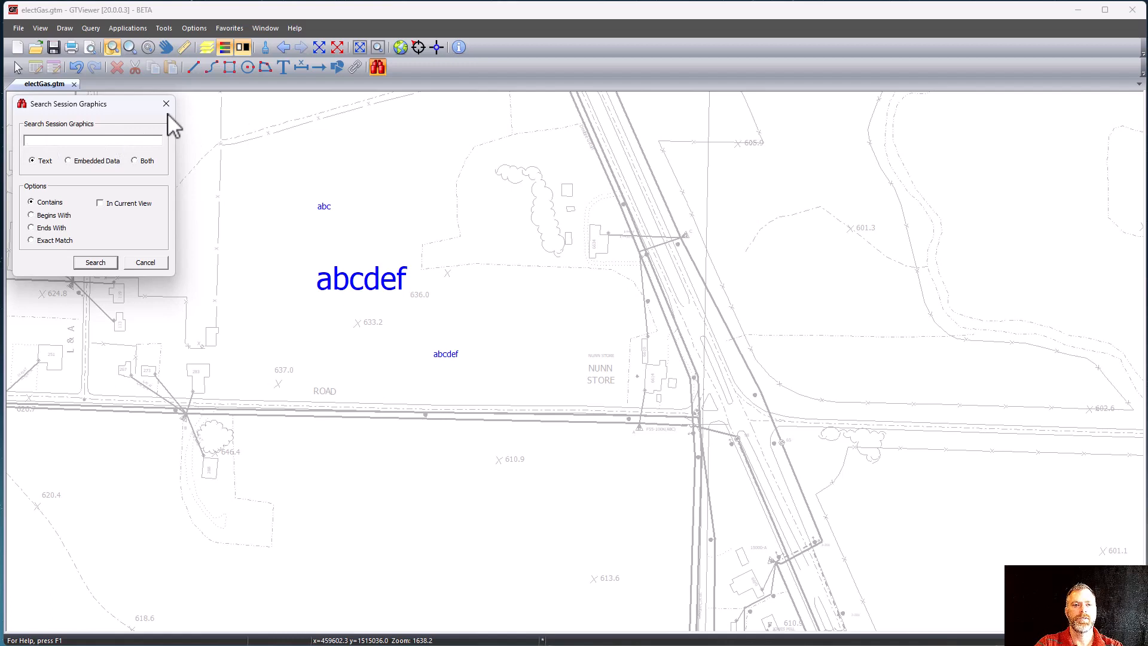
text(def)
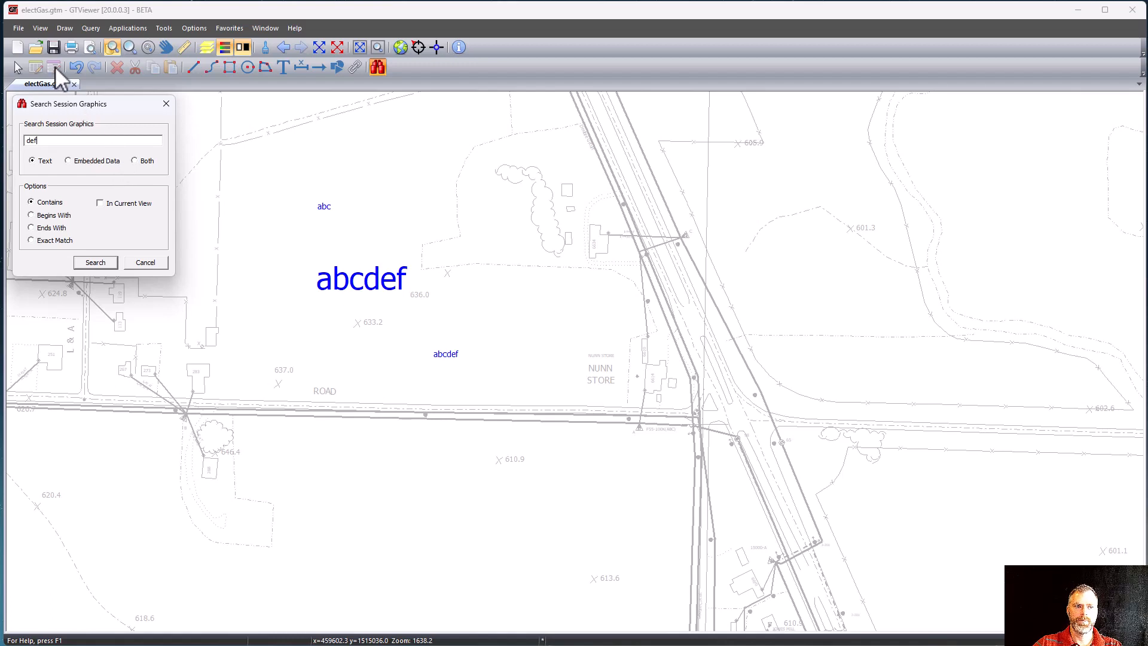
click(134, 161)
click(33, 160)
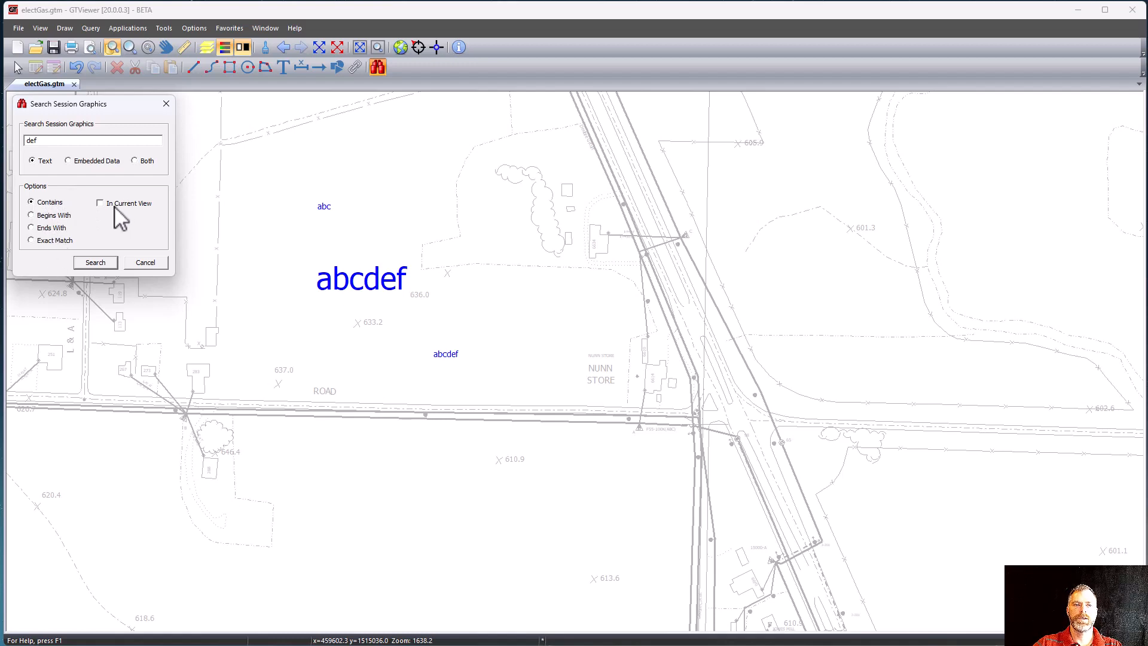
click(94, 261)
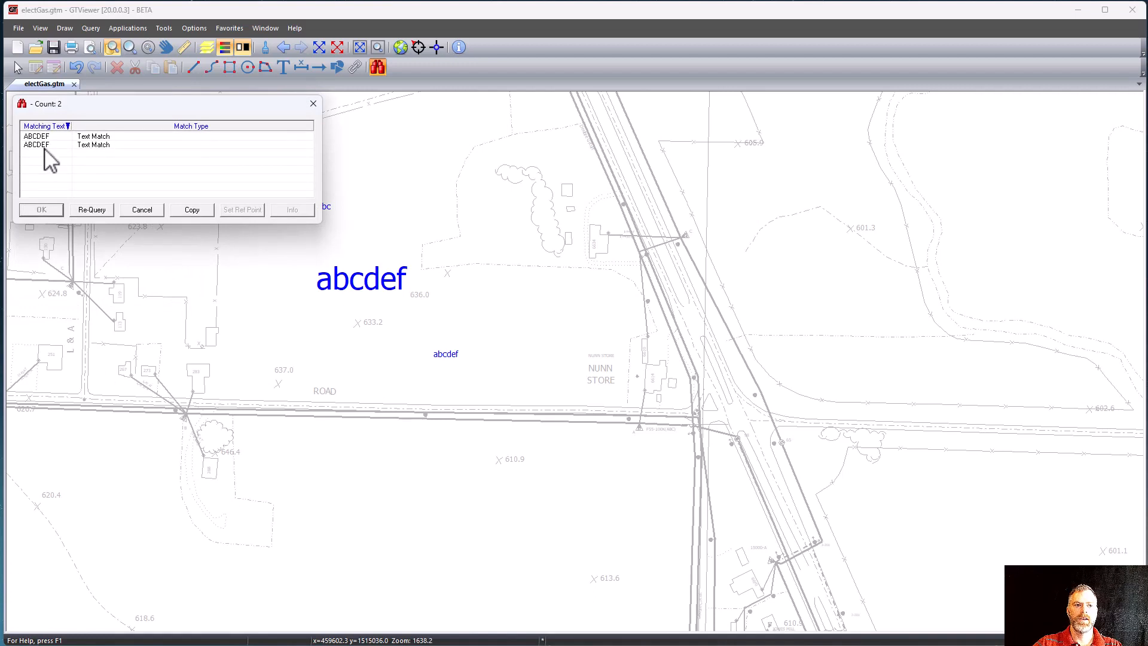
Step: Search the session graphics again for text containing "abc"
click(93, 209)
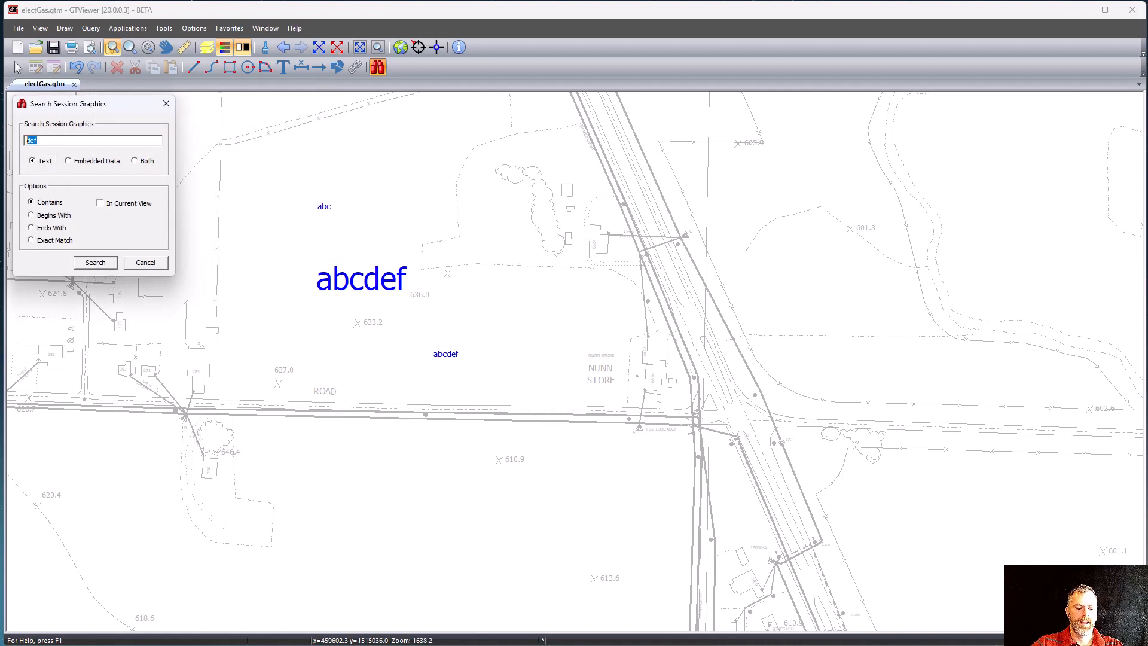
text(abc)
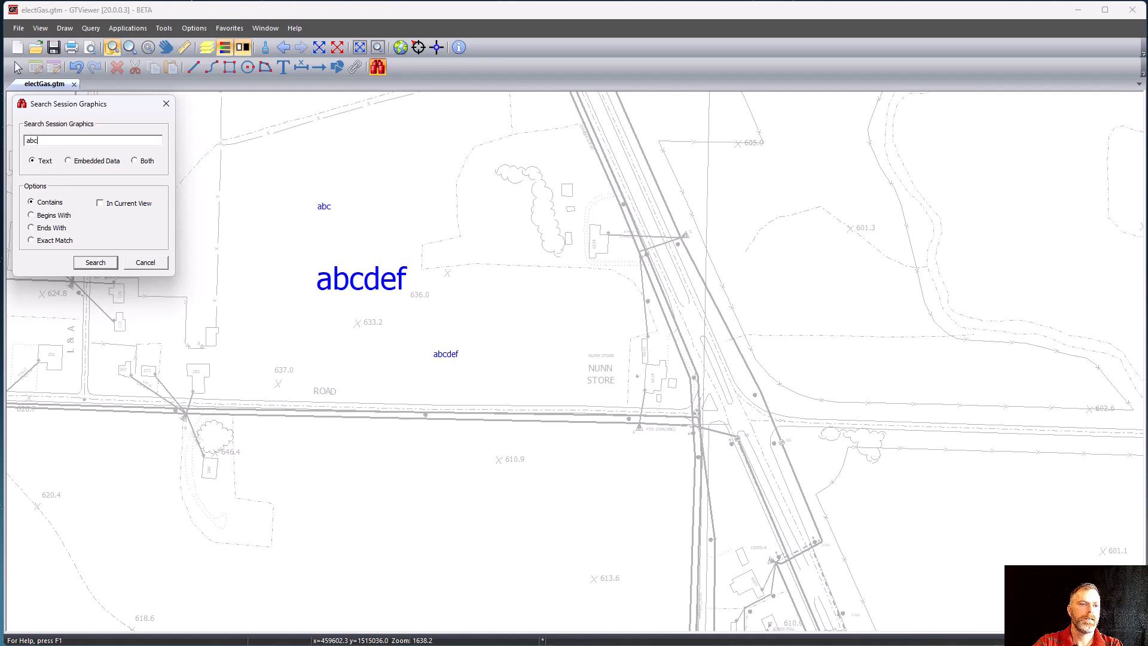
click(92, 260)
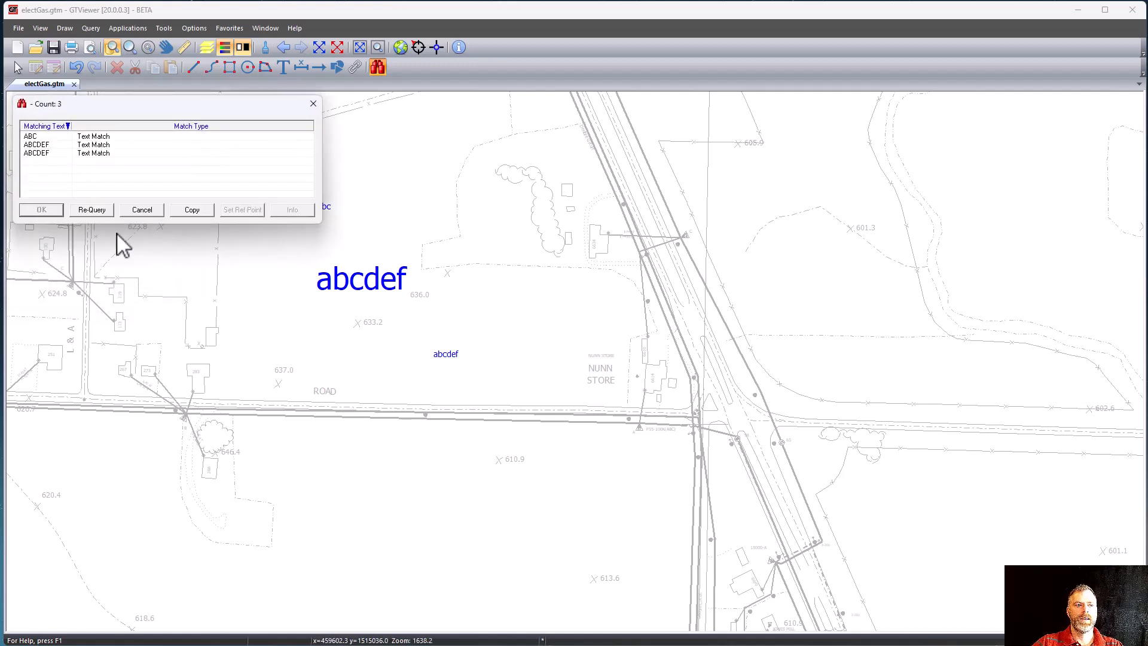
Step: Locate both "ABCDEF" matches and the "ABC" match on the map, and close the search results
click(33, 146)
click(41, 154)
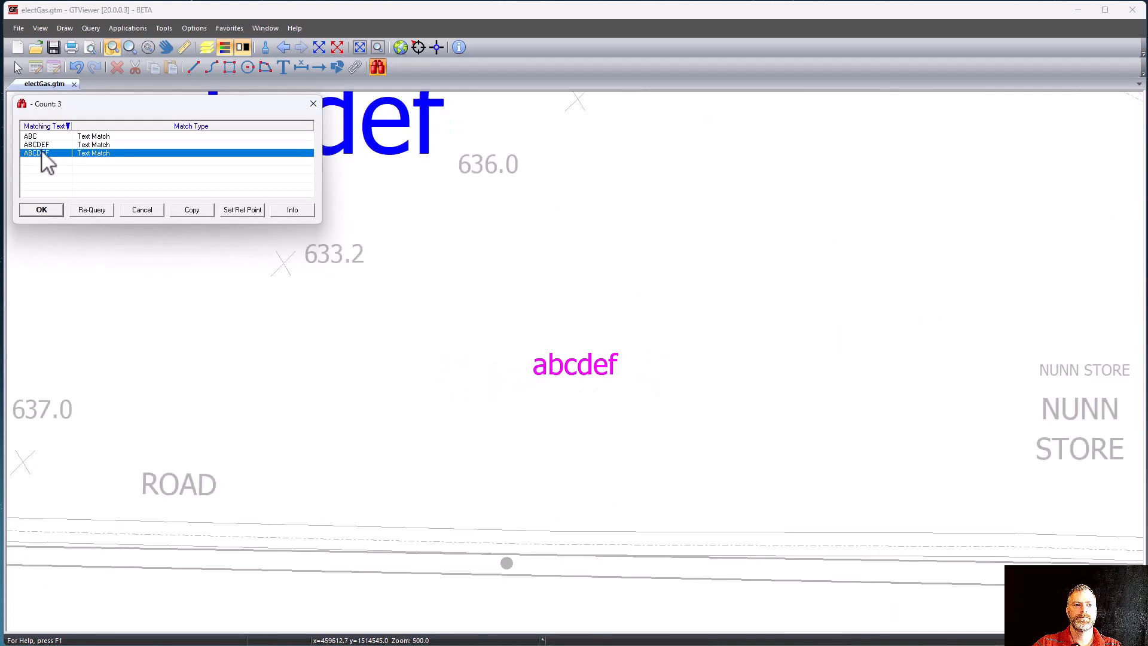
click(33, 137)
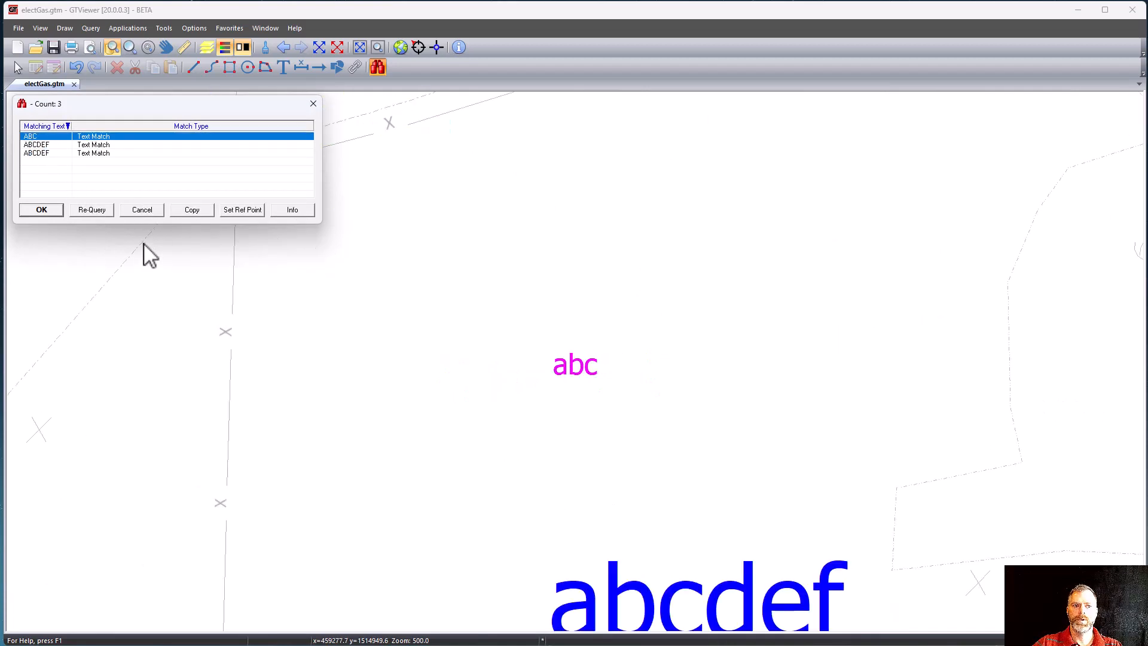
click(41, 210)
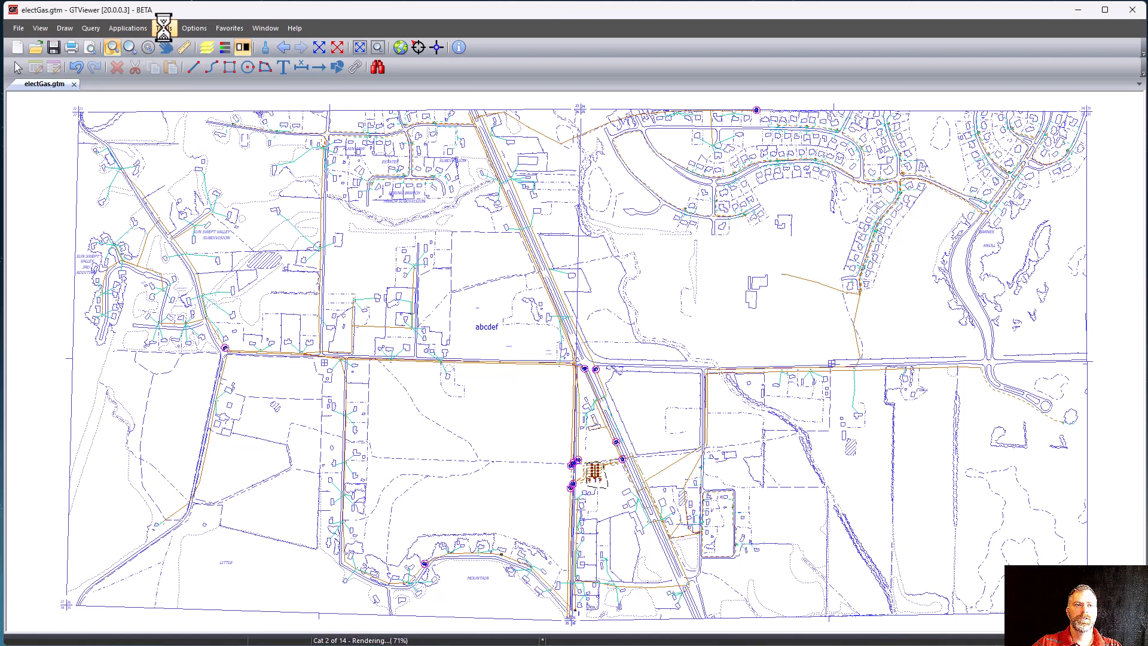
Step: Examine the Dynamic Graphics import and restore options and the settings of the Cond1 primary conductor label action, and close the Dynamic Graphics dialog
click(165, 29)
mouse_move(188, 85)
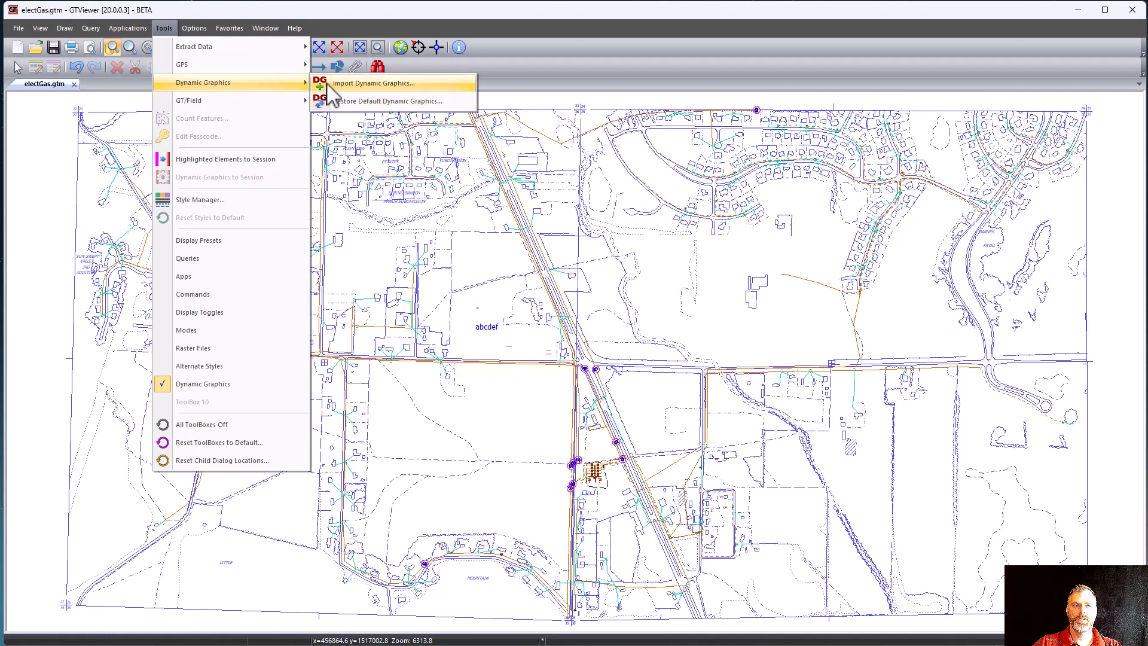
mouse_move(134, 25)
click(141, 48)
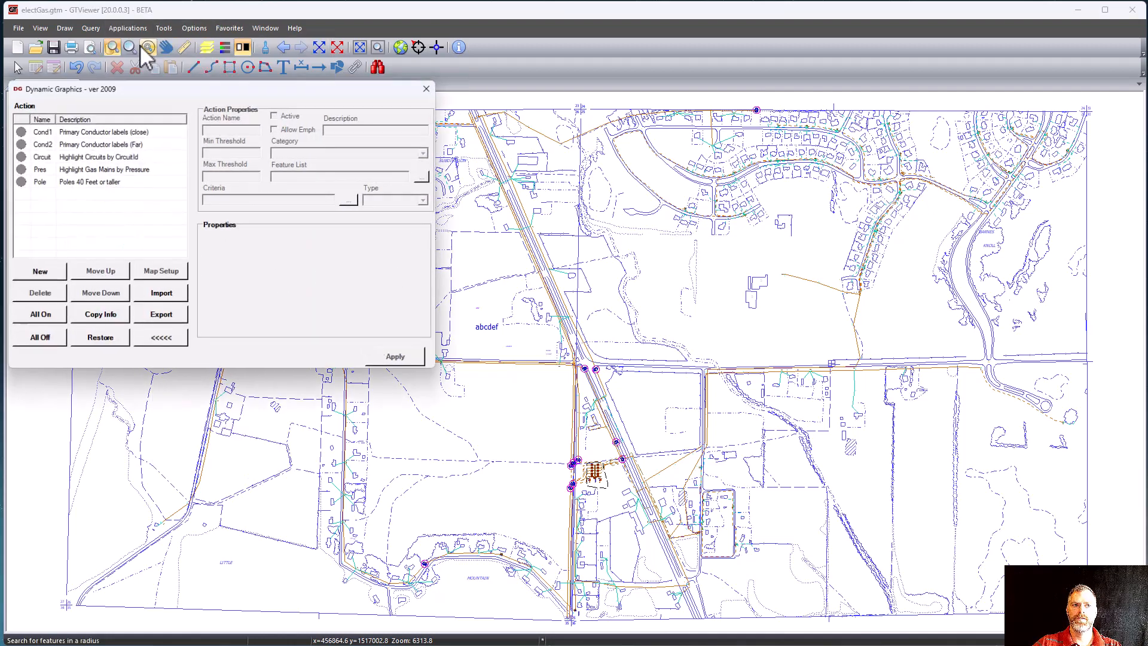
click(108, 131)
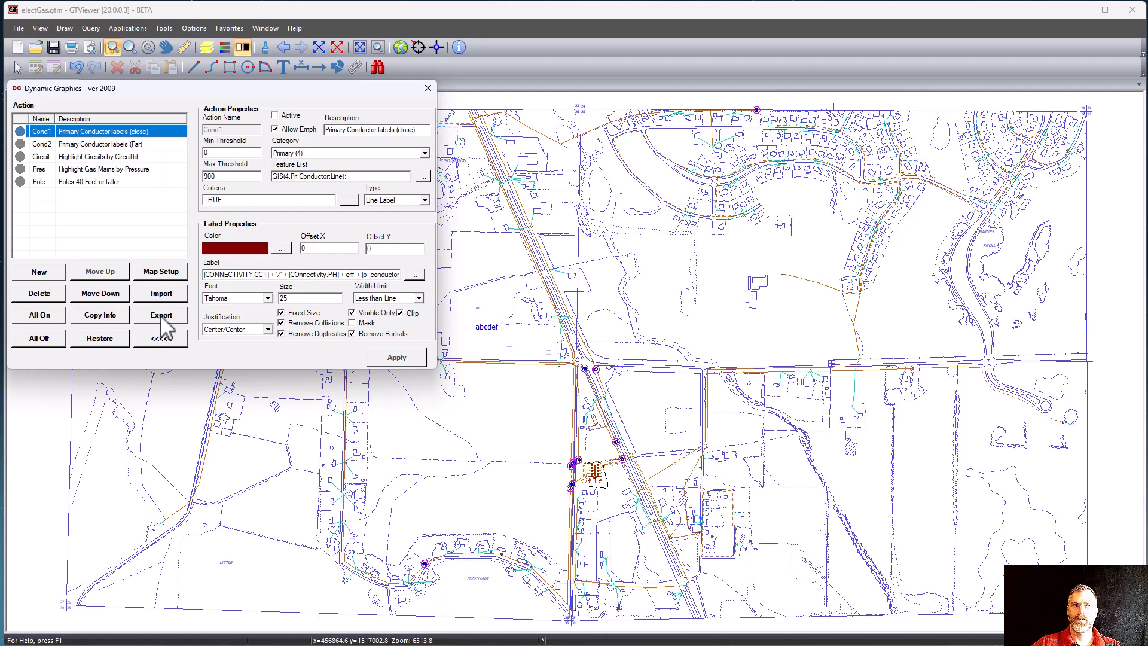
click(428, 88)
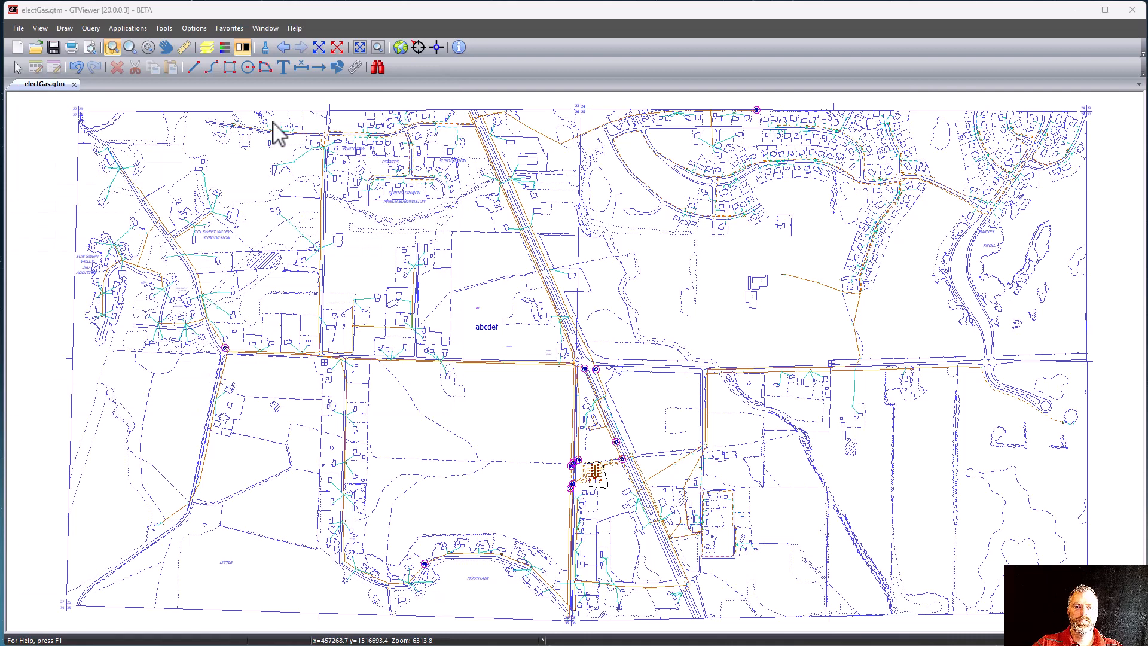